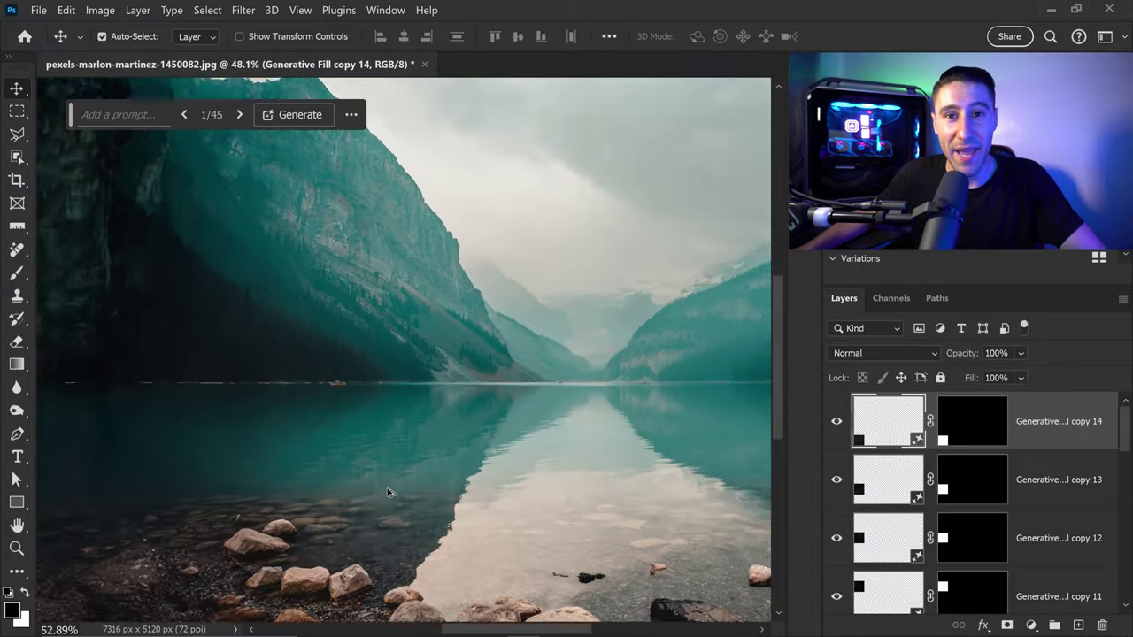
scroll(388, 492, "up", 3)
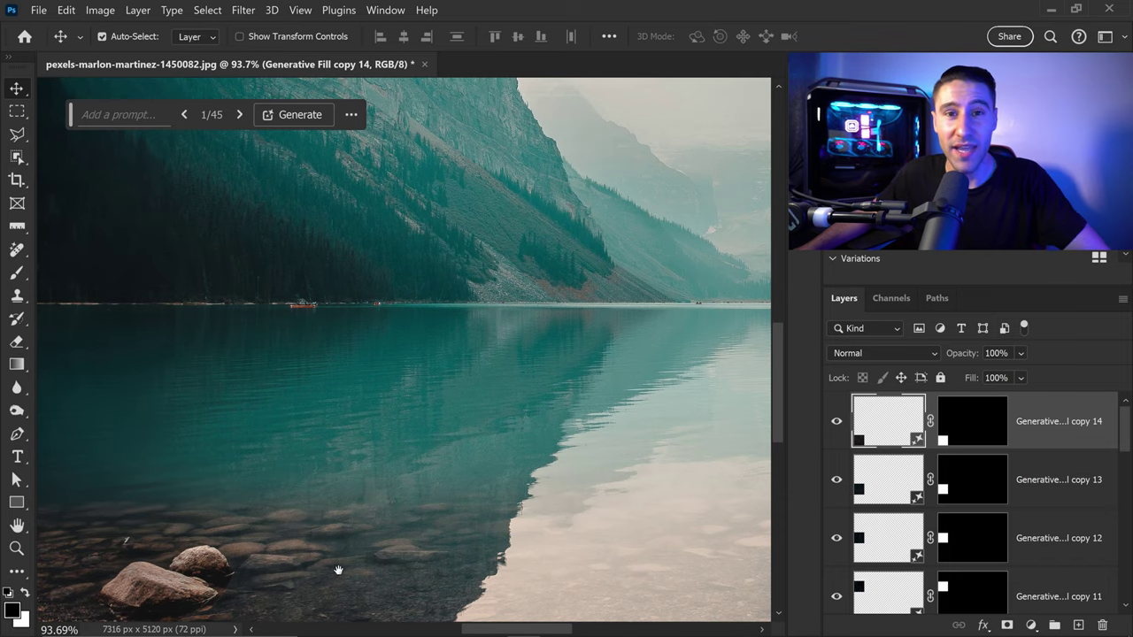
- Inspect the expanded photo's shoreline rocks, then drag the crop box right to 8192 px width
left_click_drag(338, 570, 496, 248)
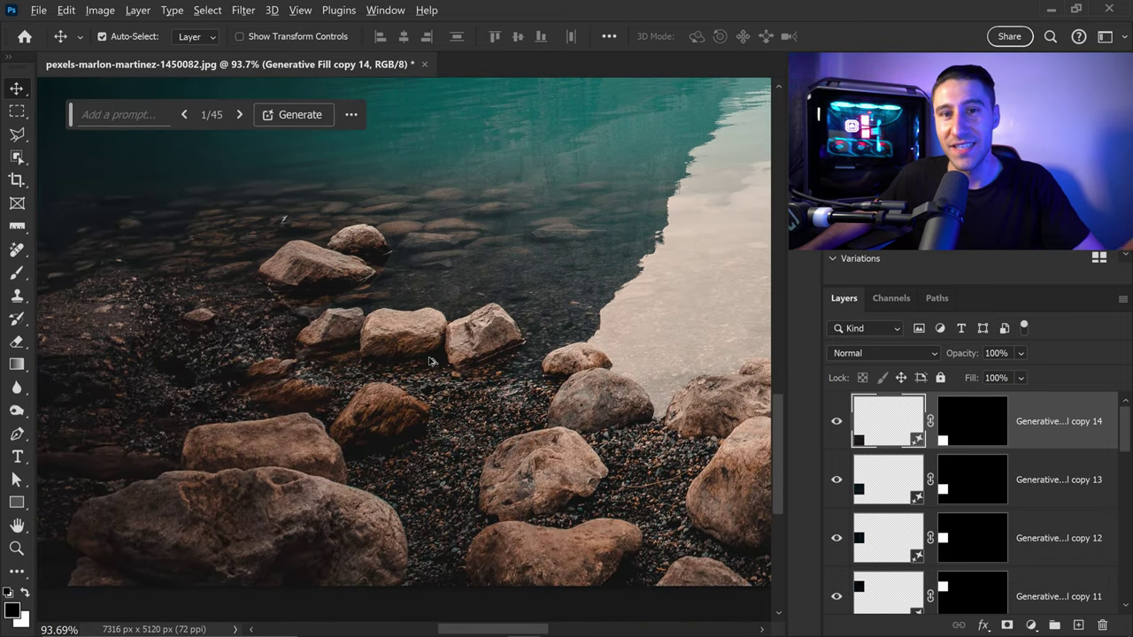
scroll(428, 362, "up", 3)
left_click_drag(523, 292, 577, 283)
scroll(599, 295, "up", 1)
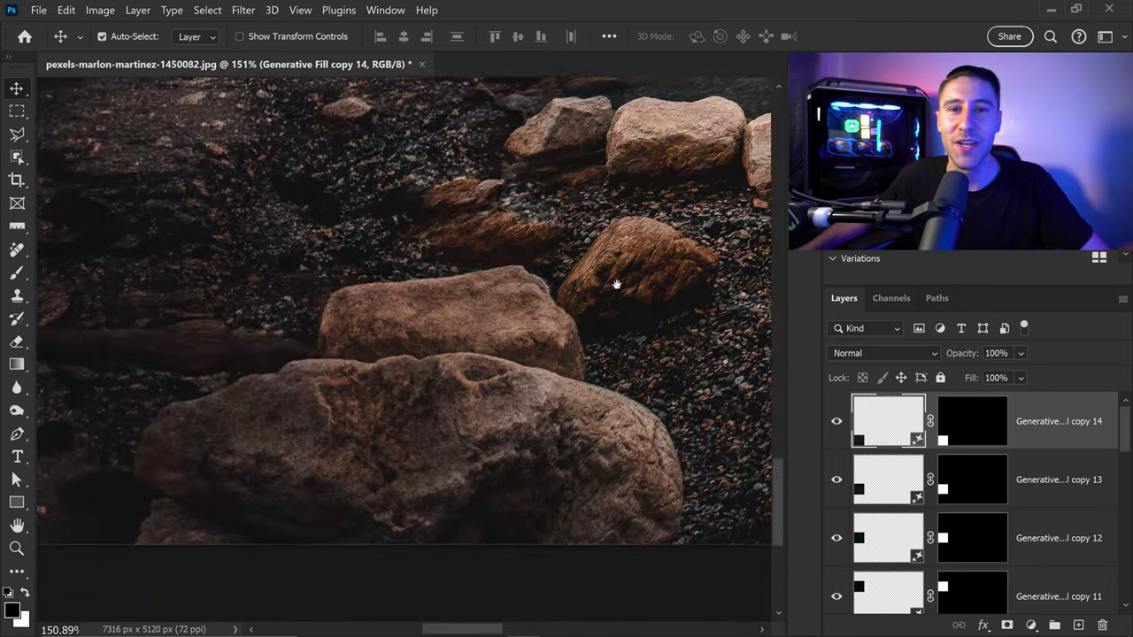
left_click_drag(348, 397, 599, 436)
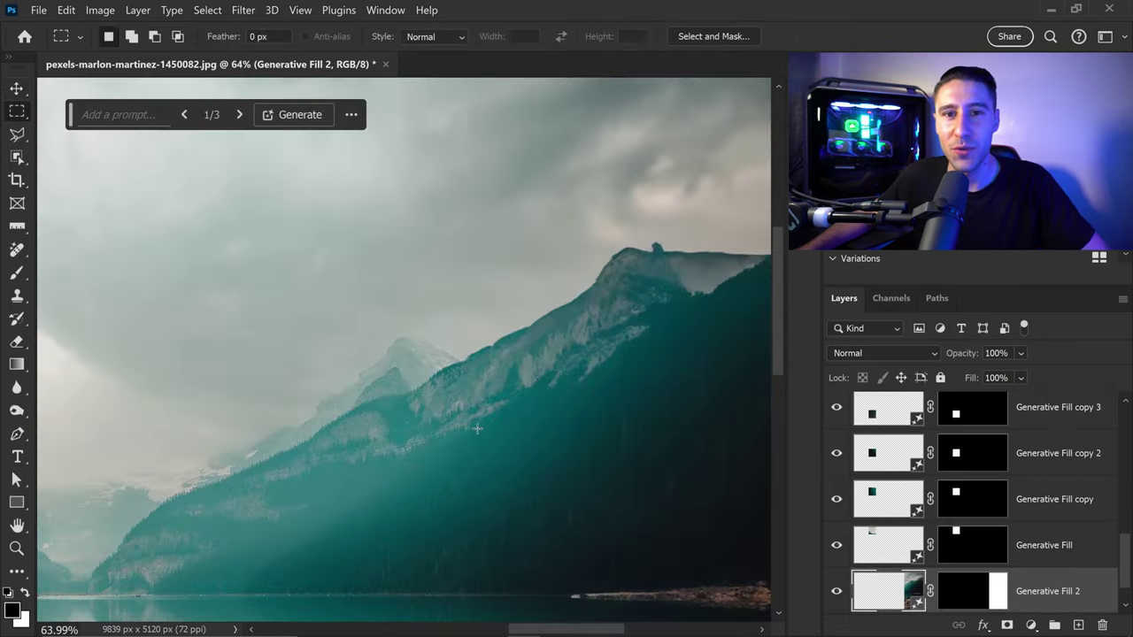
scroll(469, 425, "up", 5)
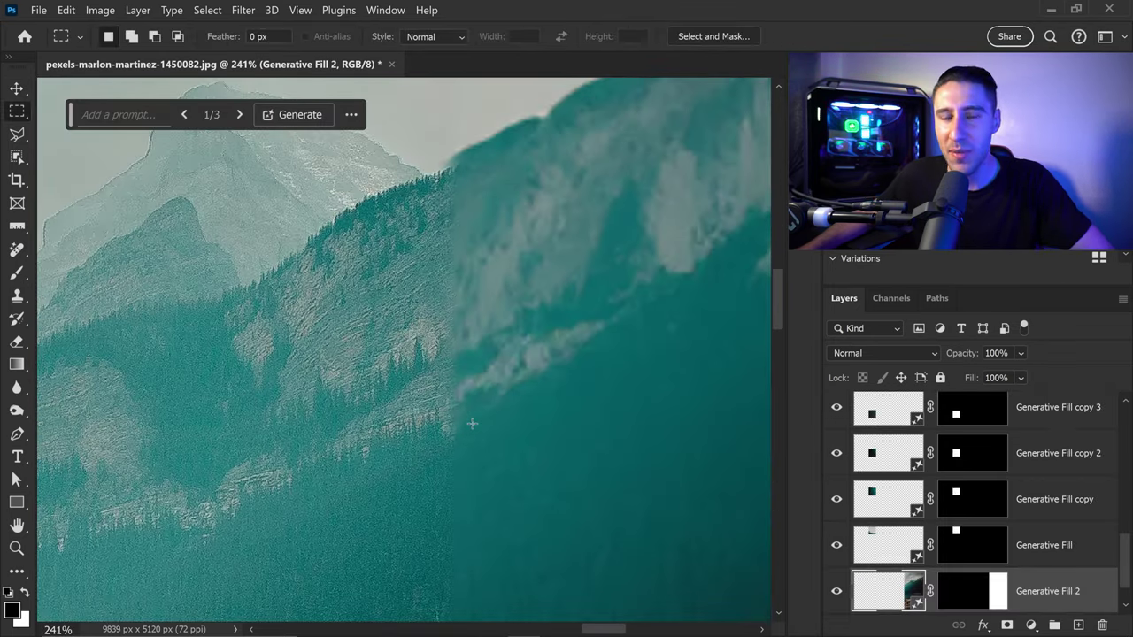
scroll(472, 424, "up", 2)
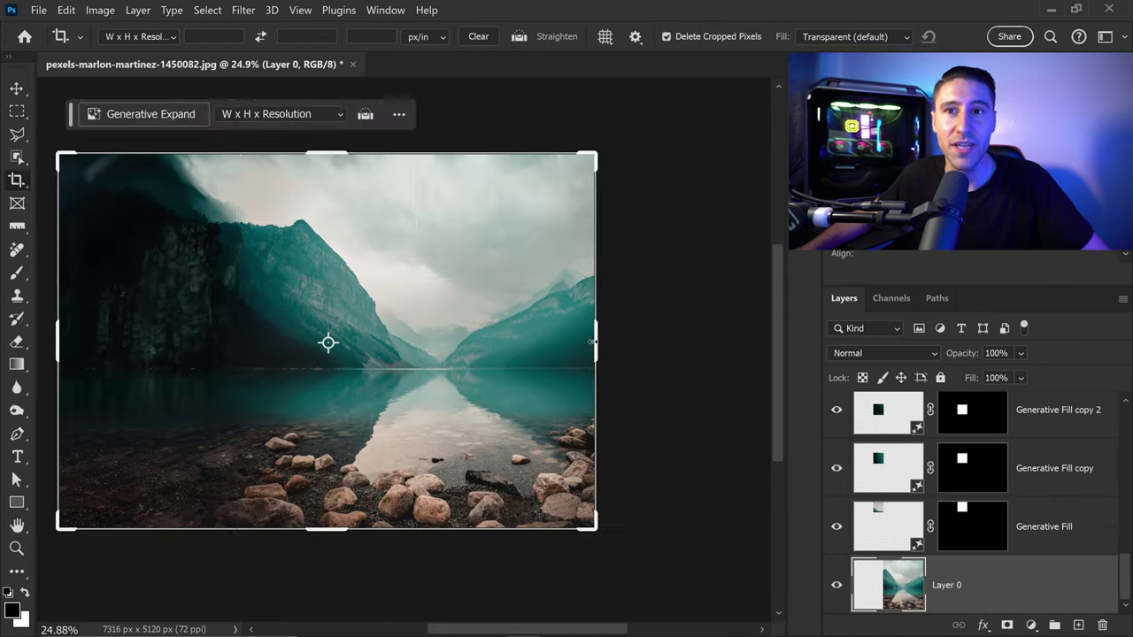
left_click_drag(594, 342, 681, 354)
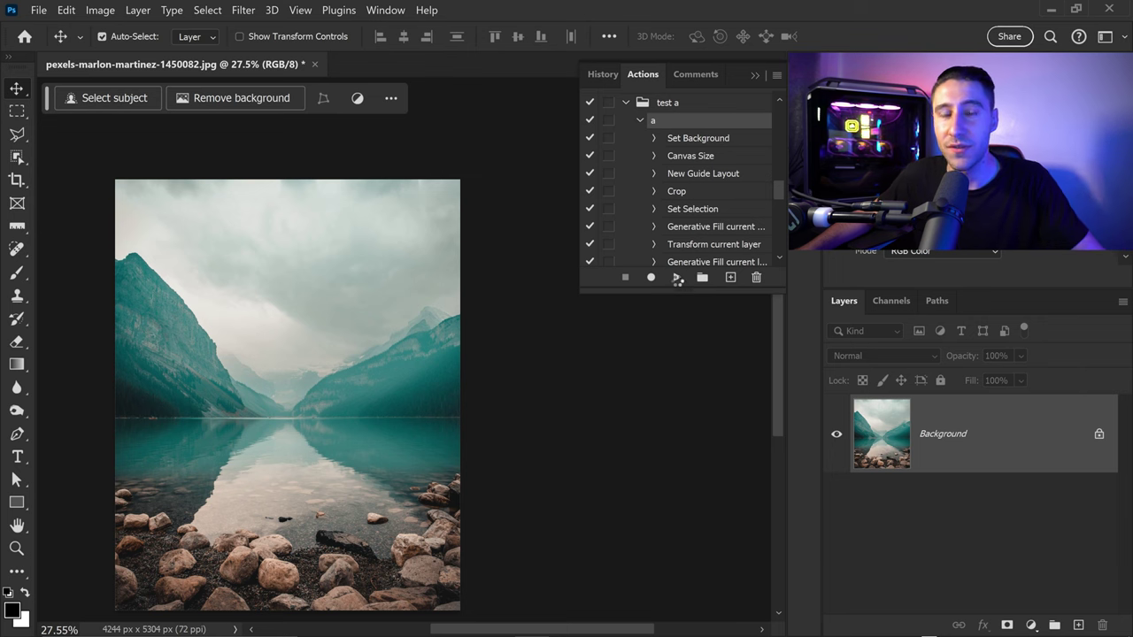
- Play action 'a' from the 'test a' set on the lake photo
left_click(677, 278)
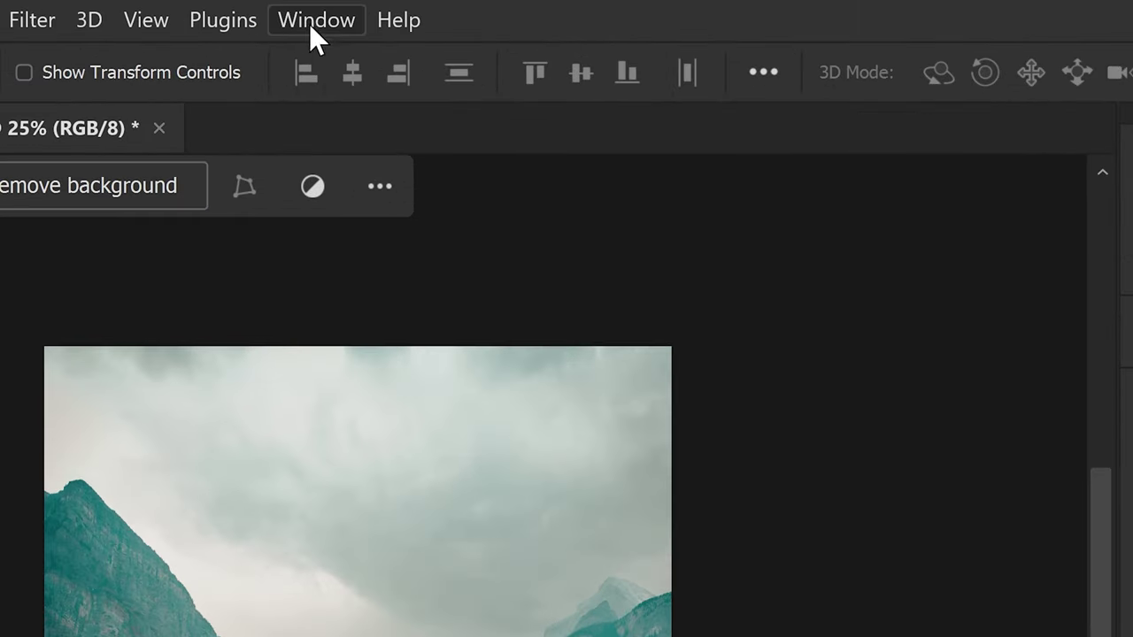
- Show the Actions panel and create the 'block down' and 'block left' action sets
left_click(384, 12)
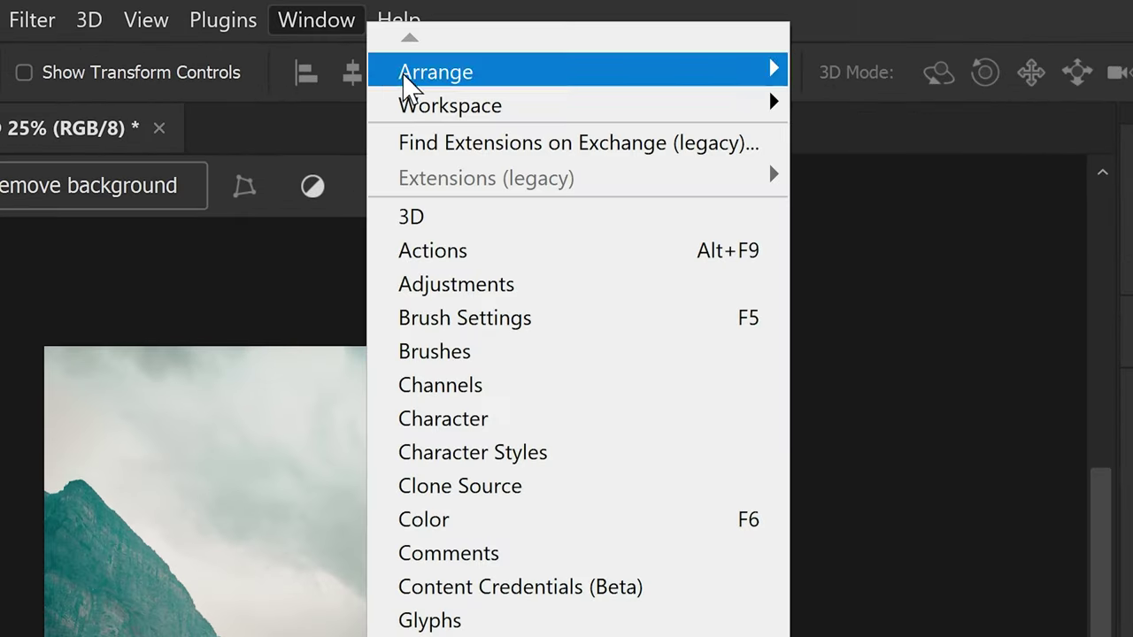
left_click(468, 252)
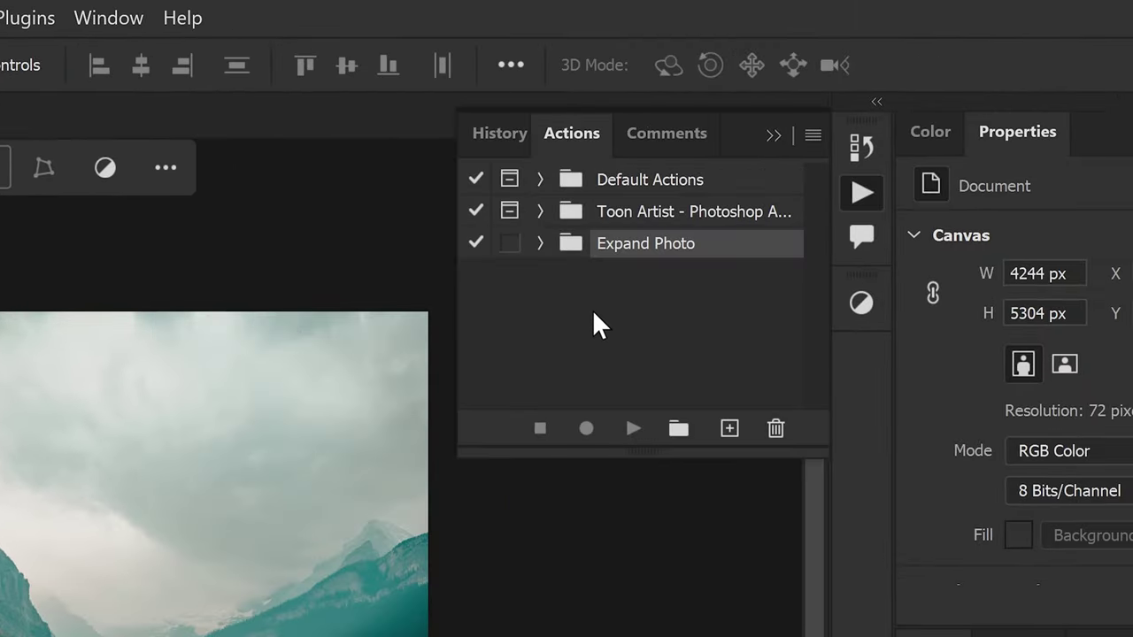
left_click(689, 433)
type("block down")
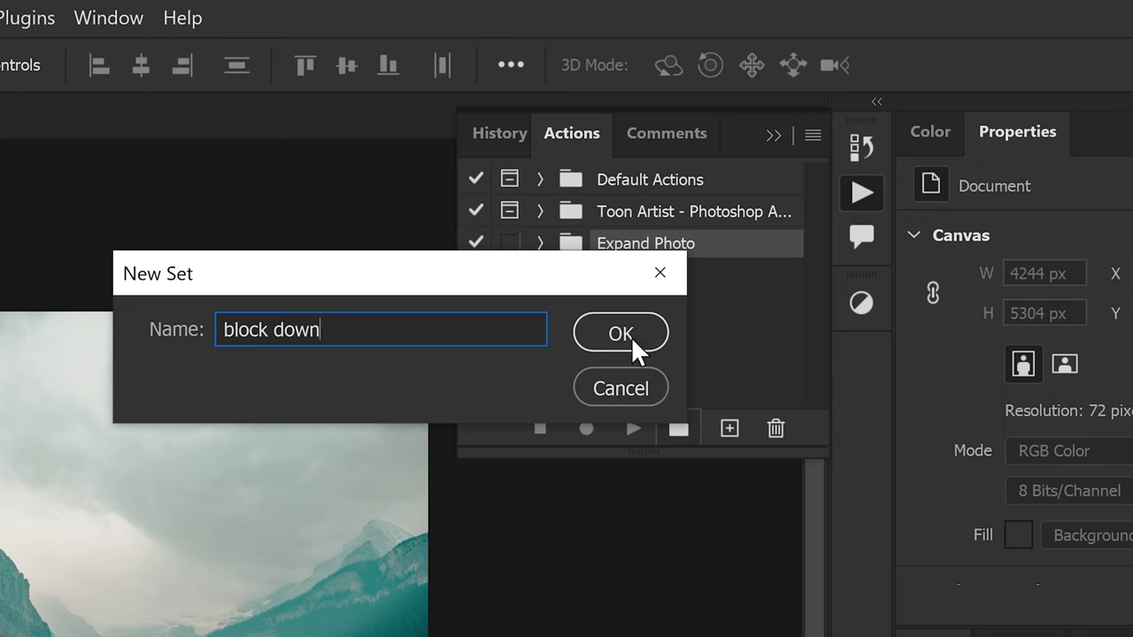
left_click(631, 337)
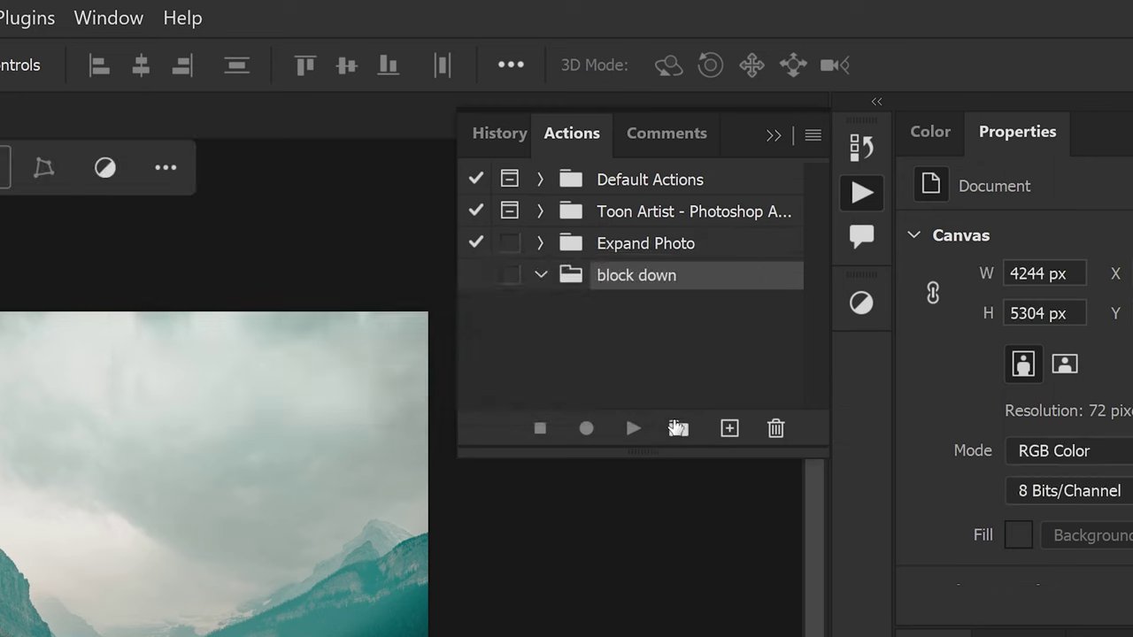
left_click(683, 429)
type("block left")
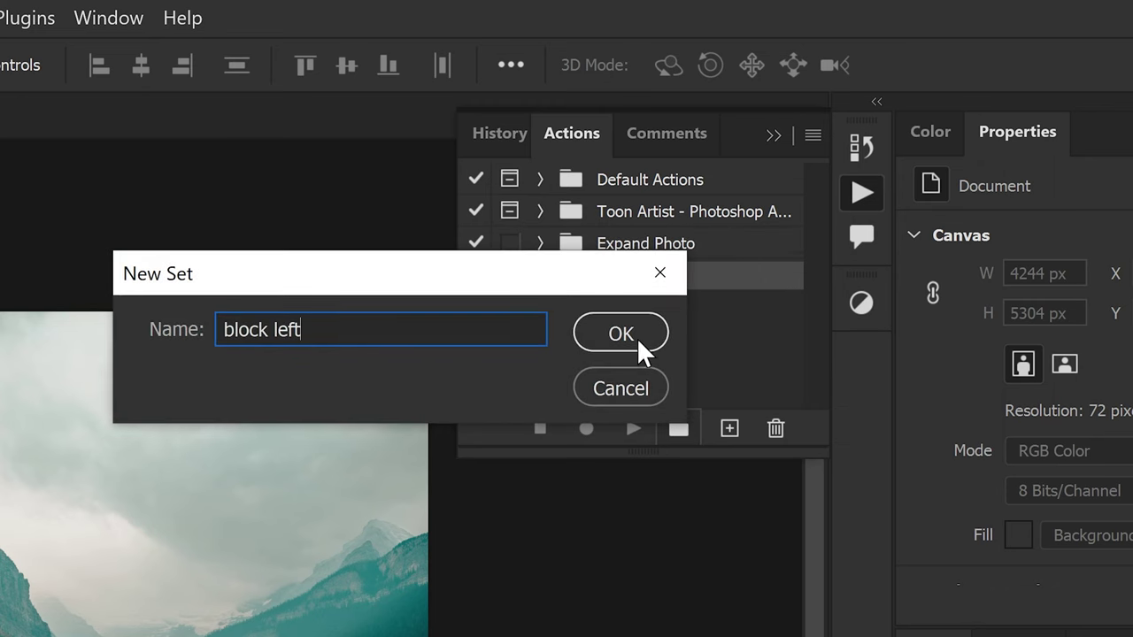
left_click(637, 338)
- Create the 'block up' and 'expand photo' action sets
left_click(678, 428)
type("block up")
left_click(631, 339)
left_click(680, 429)
type("expand photo")
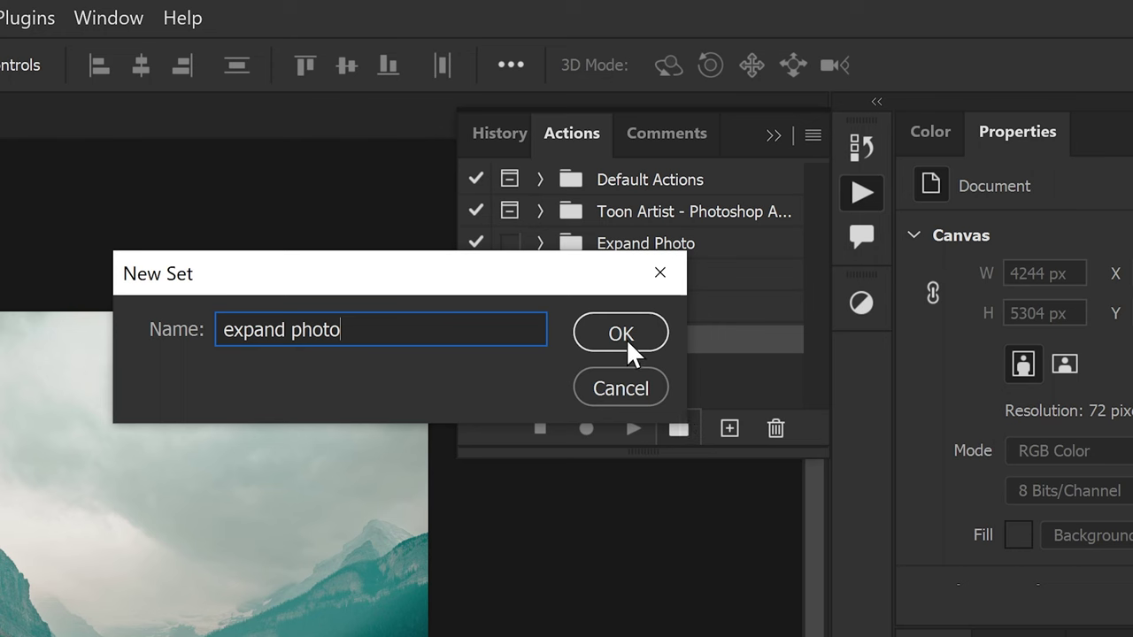
left_click(626, 336)
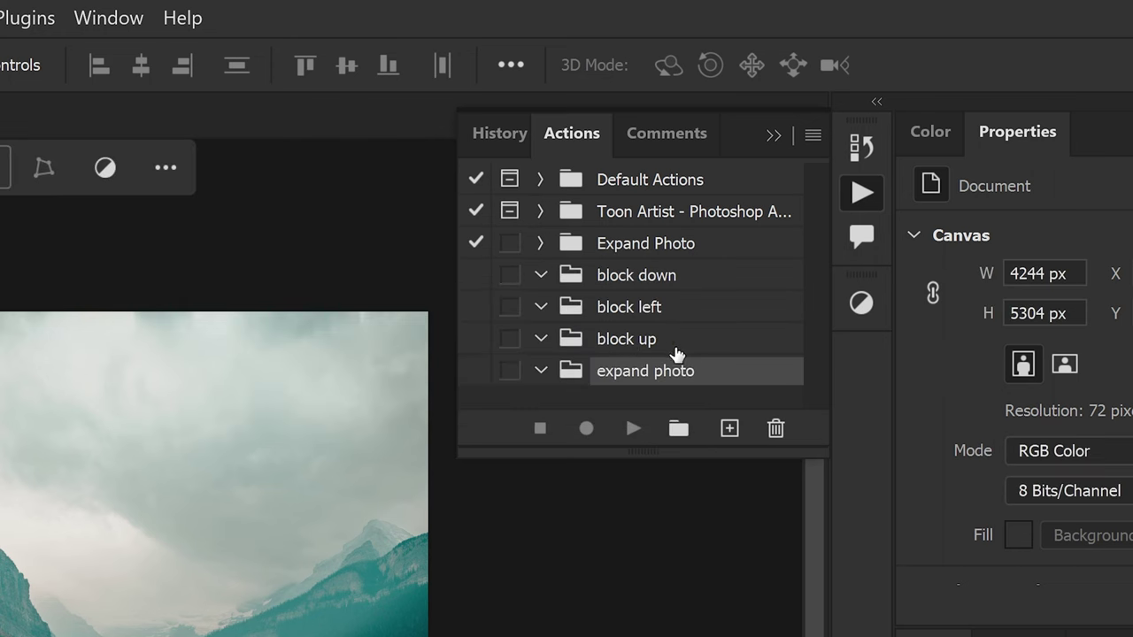
- Record new action 'expand' in the expand photo set, unlocking Background into Layer 0
left_click(733, 429)
type("expand")
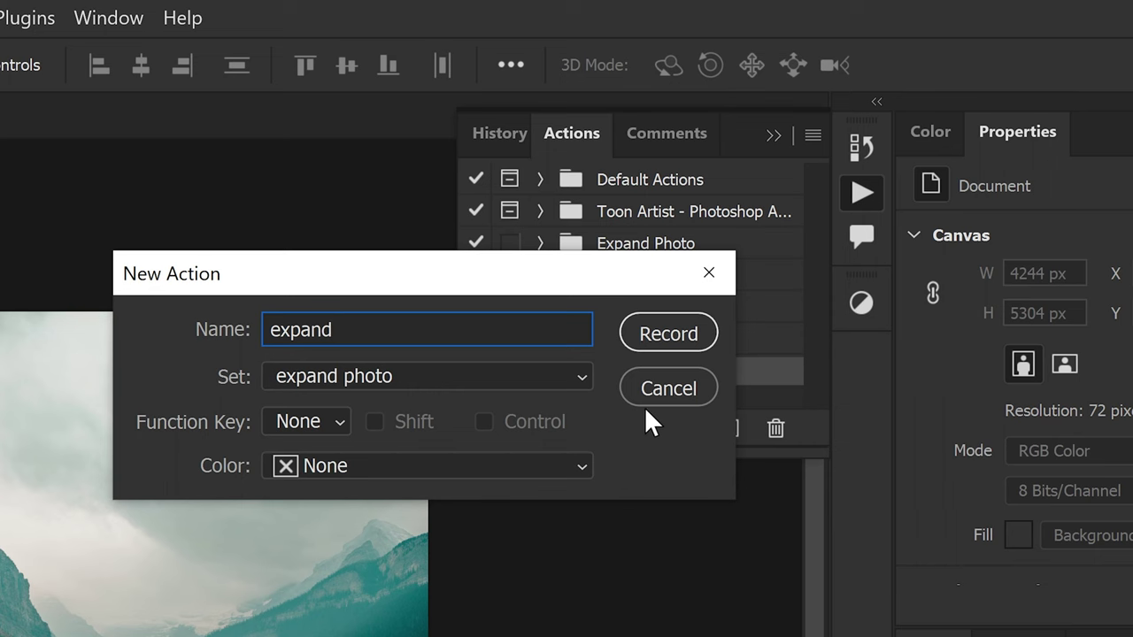
left_click(666, 334)
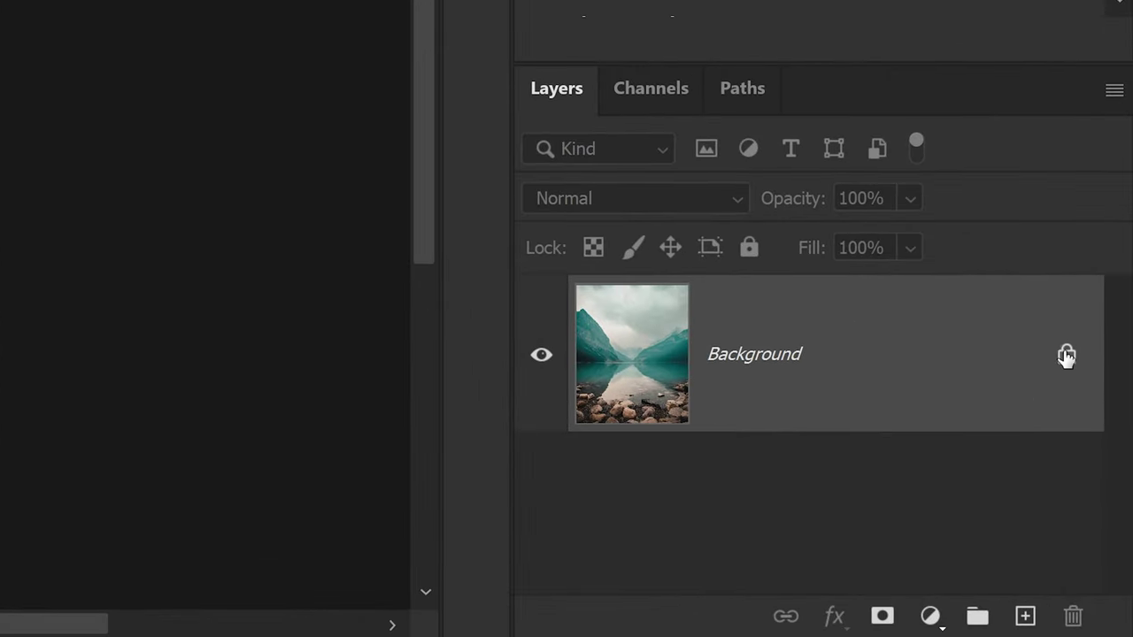
left_click(1099, 494)
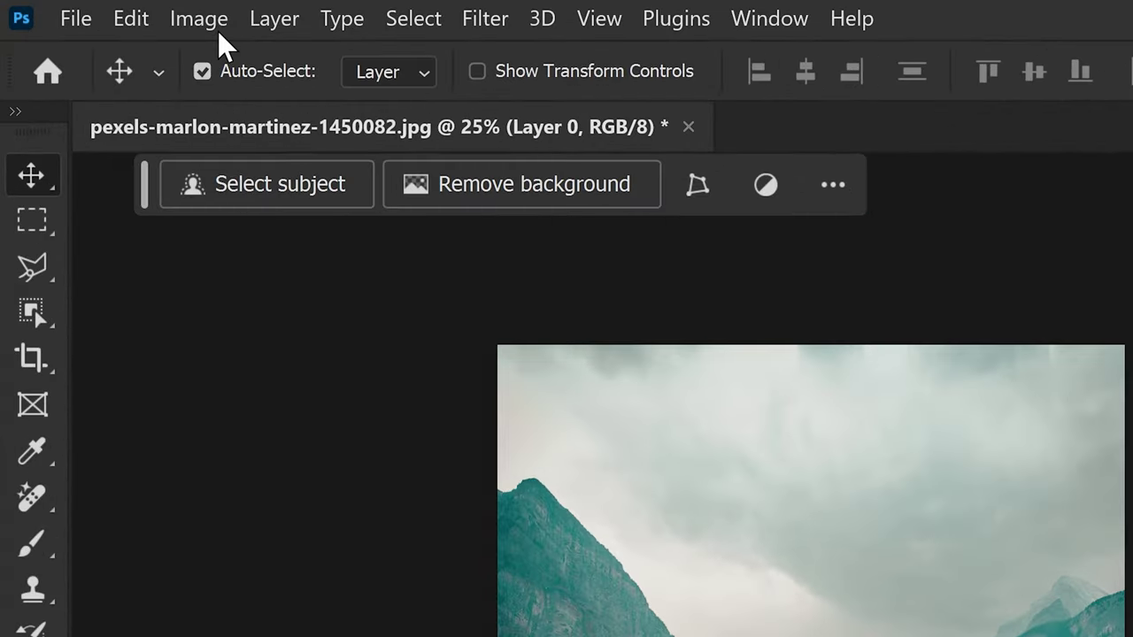
- Widen the canvas to 4244+1024*3 = 7316 px, anchored right-middle
left_click(100, 10)
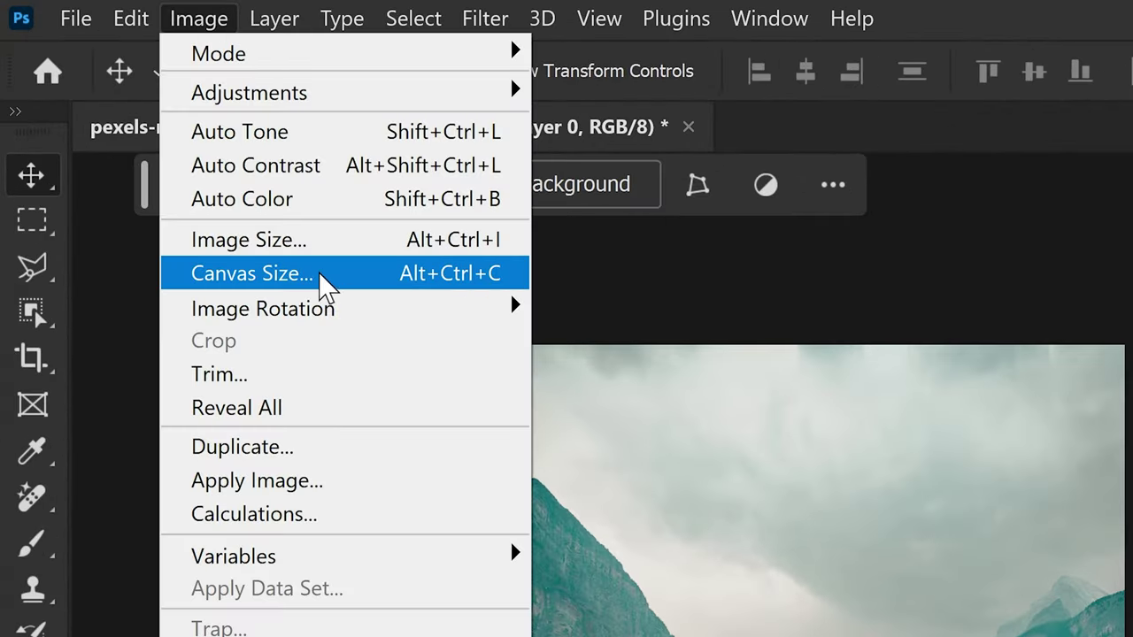
left_click(314, 276)
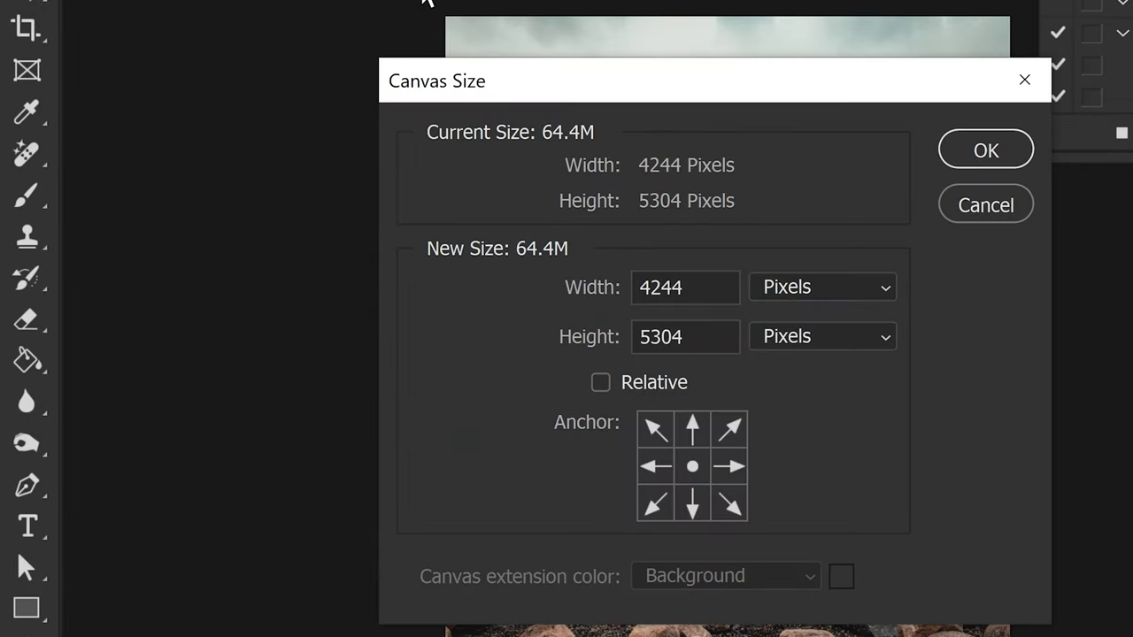
left_click(735, 471)
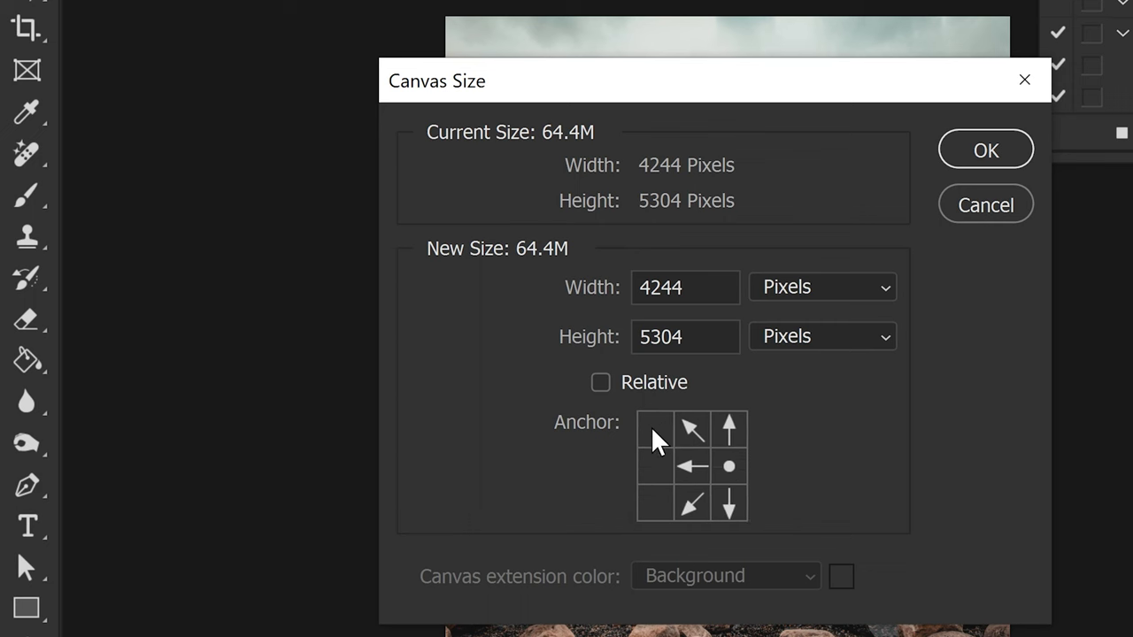
left_click(683, 287)
type("+1024")
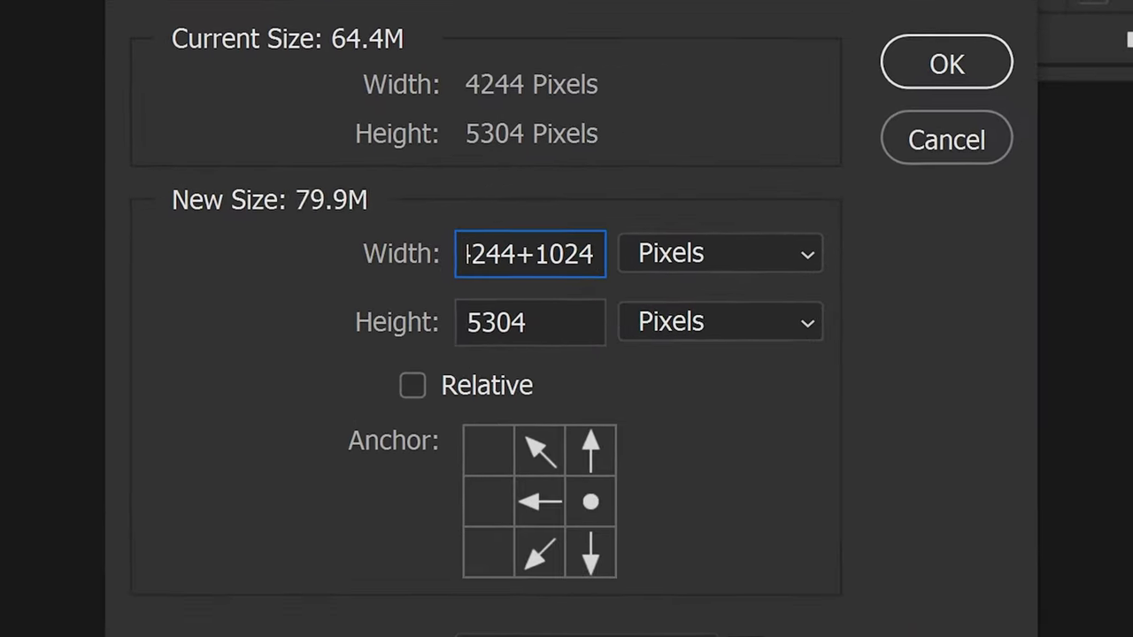
type("*")
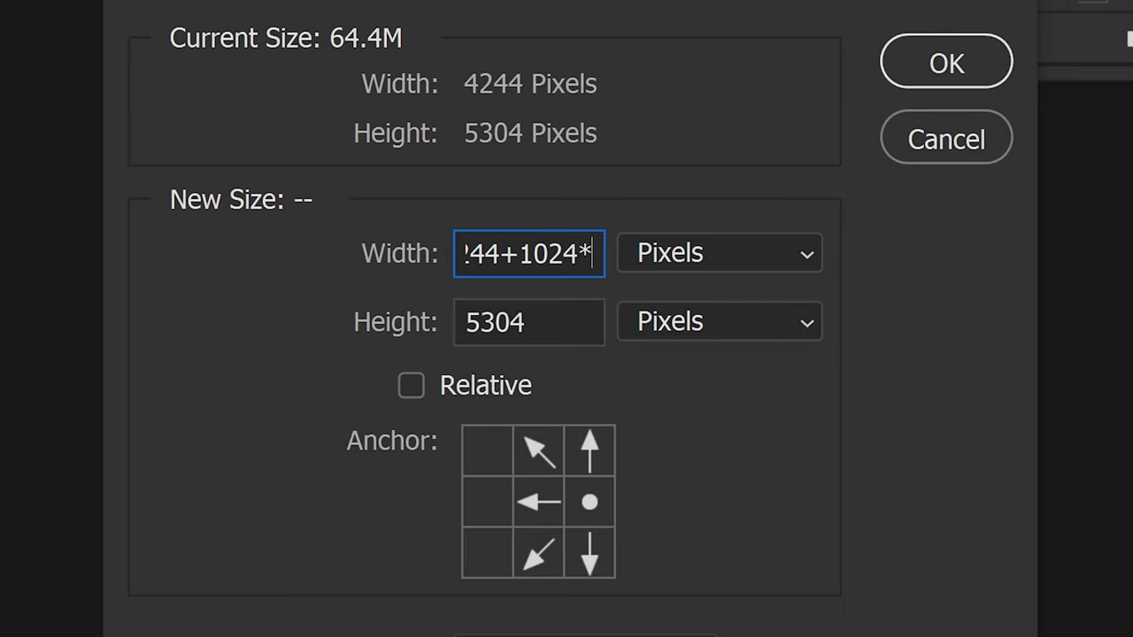
type("3")
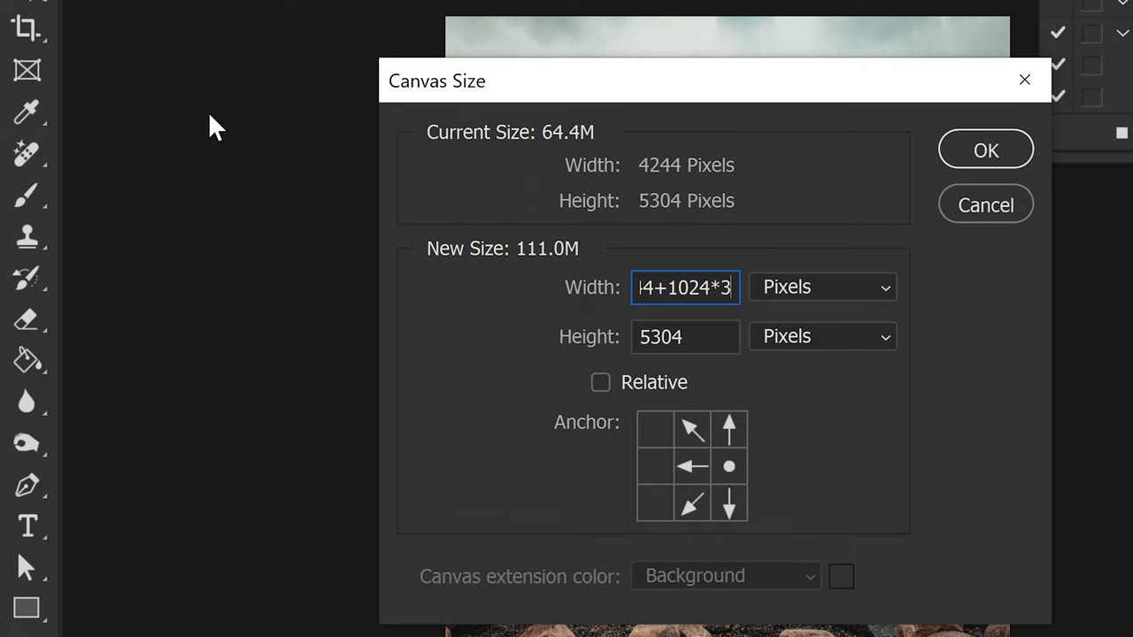
left_click(974, 149)
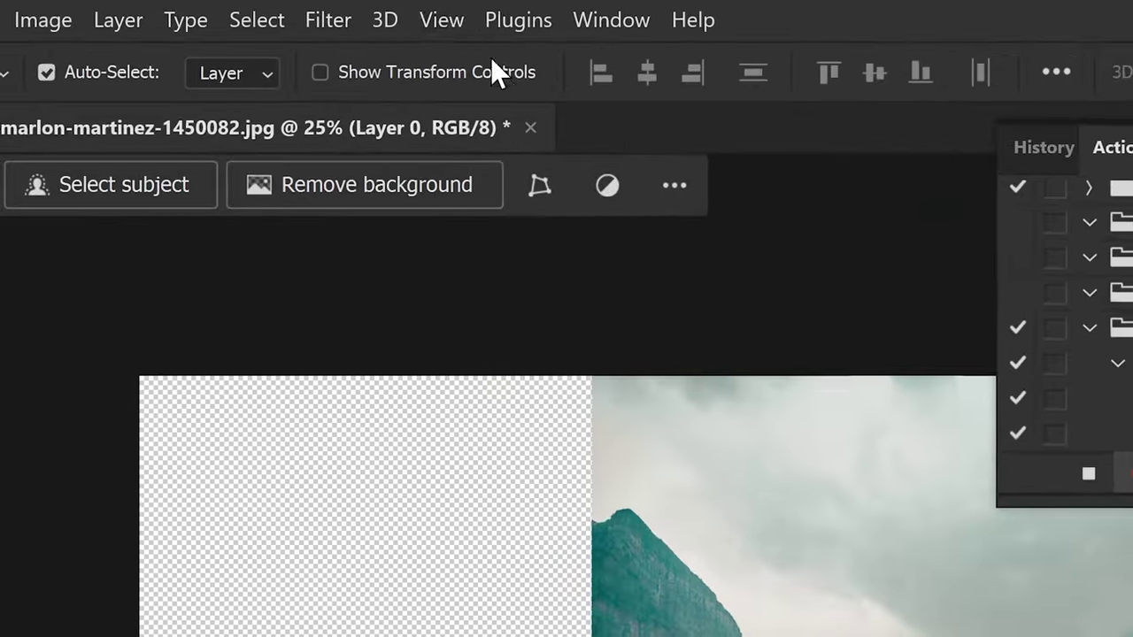
- Start a New Guide Layout with 1024 px column width and 1024 px row height
left_click(300, 9)
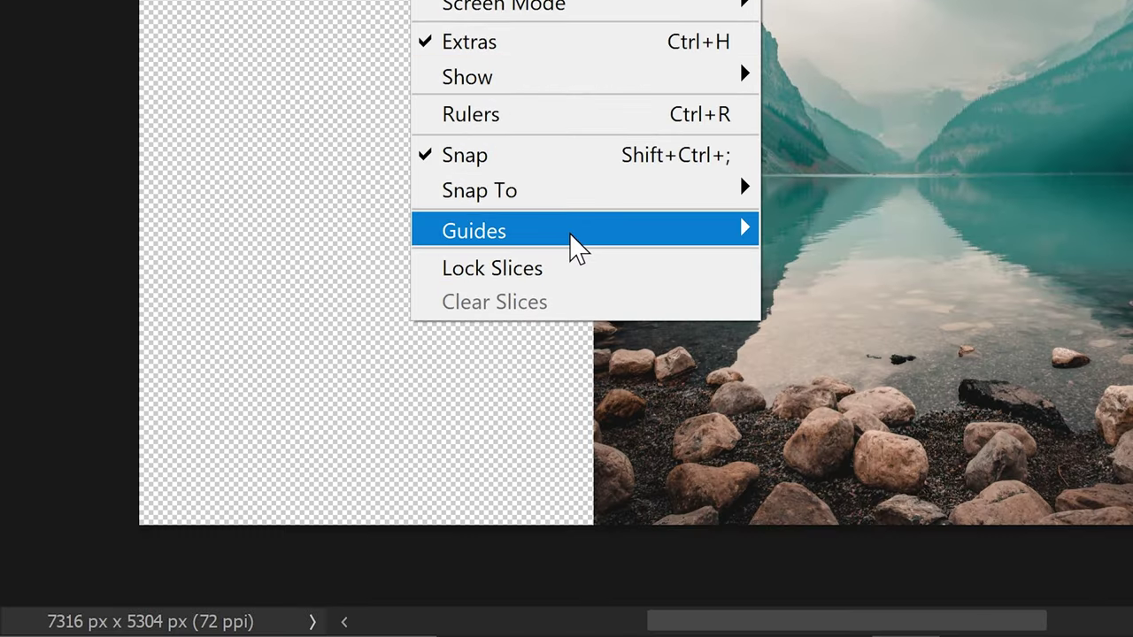
mouse_move(557, 245)
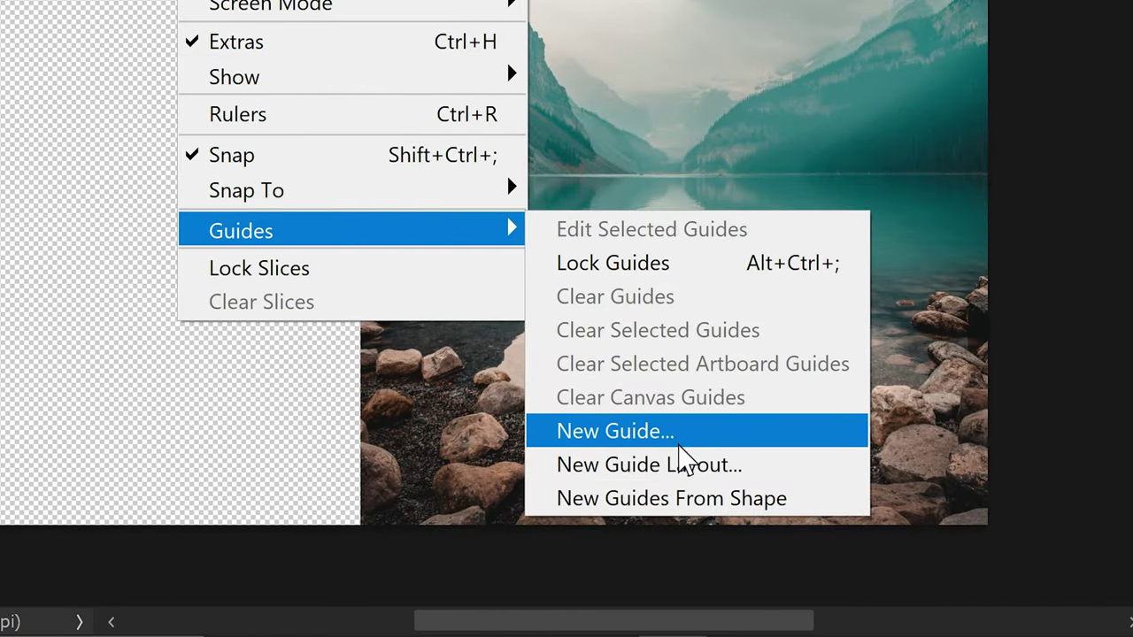
left_click(680, 475)
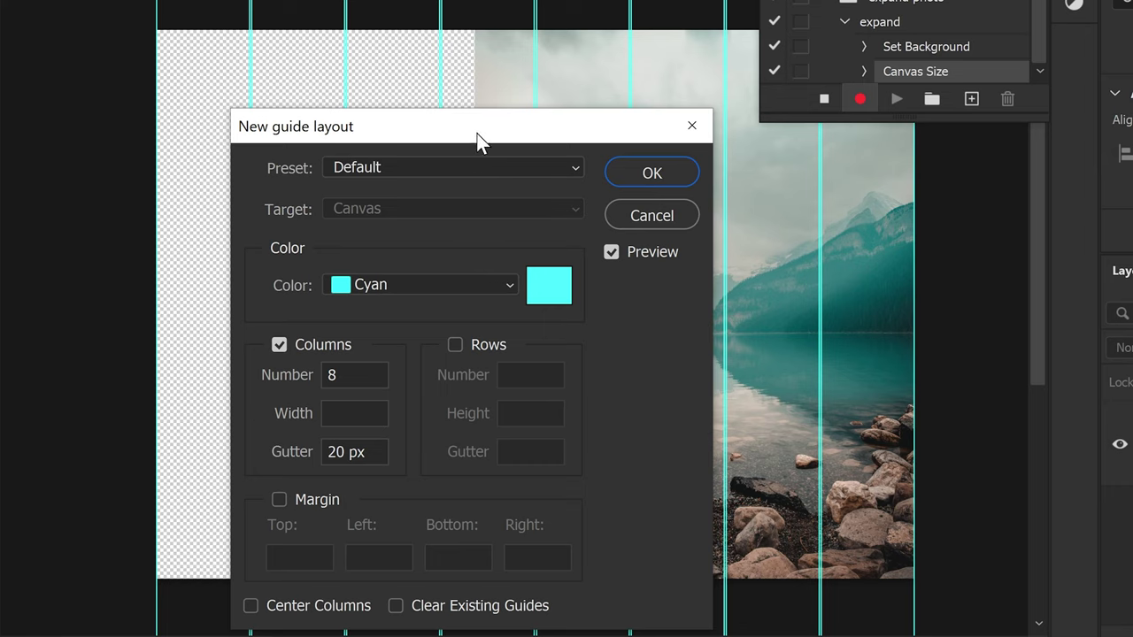
left_click_drag(477, 134, 539, 135)
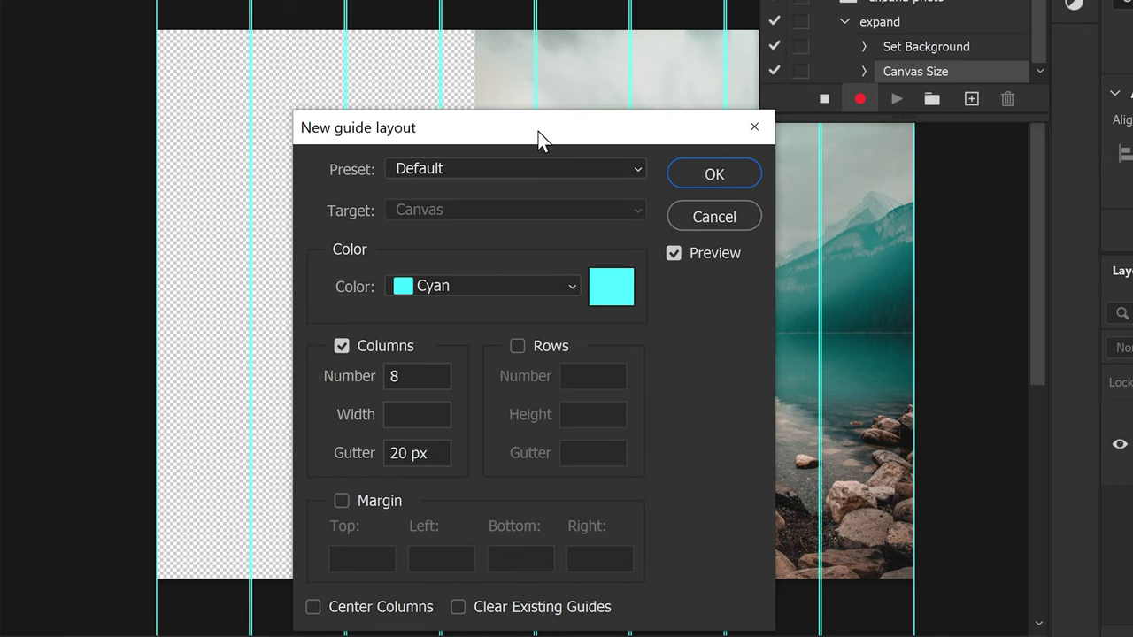
left_click(416, 415)
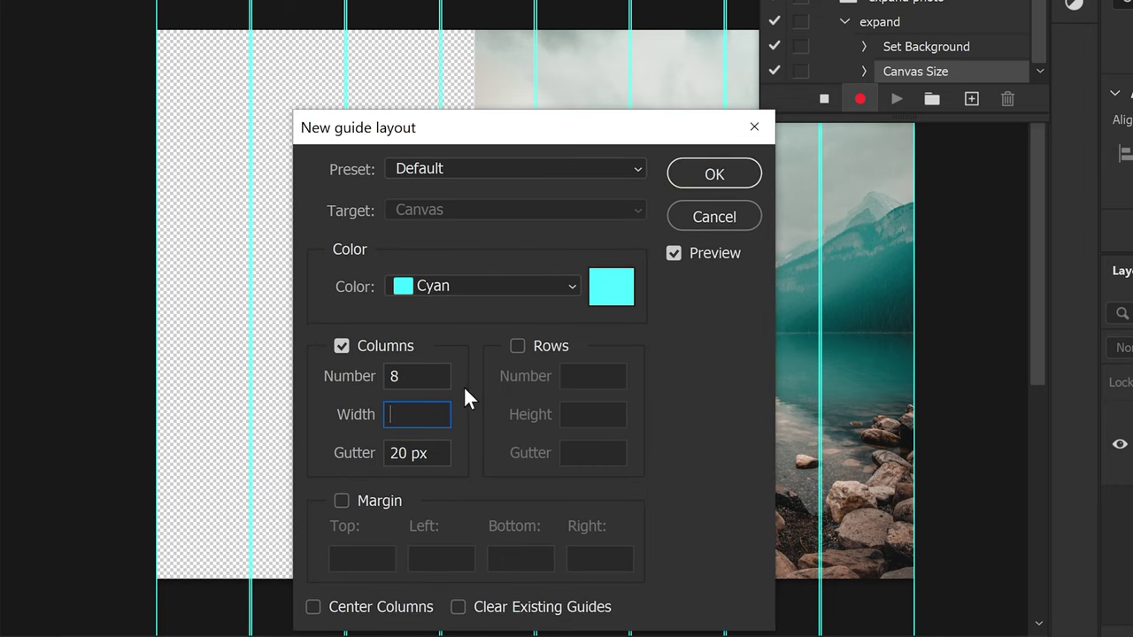
type("1024")
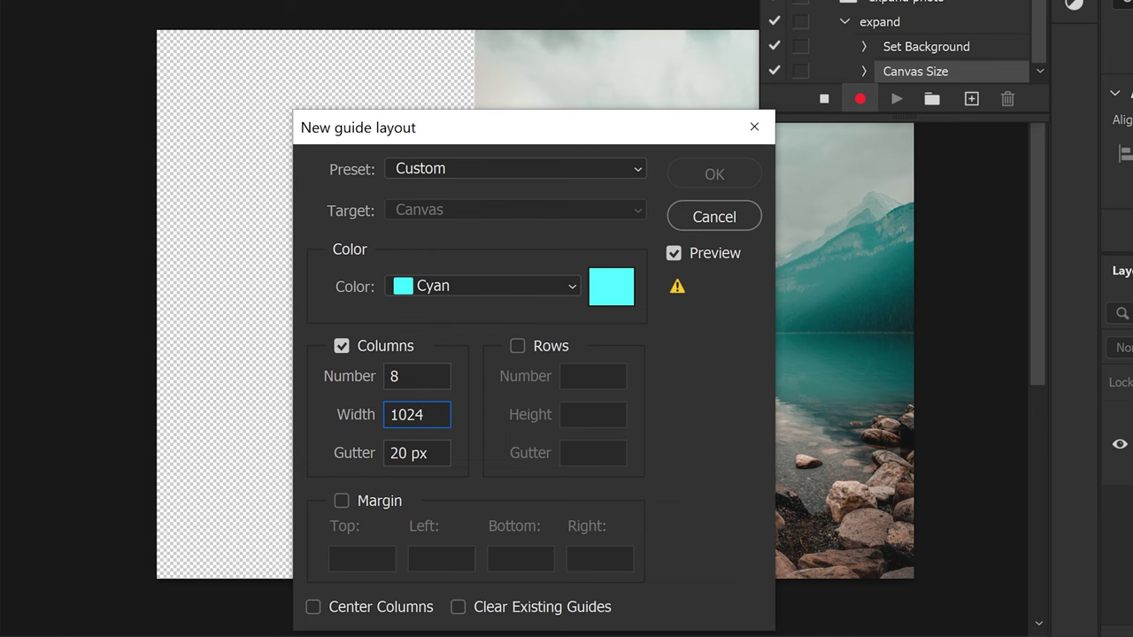
left_click(517, 345)
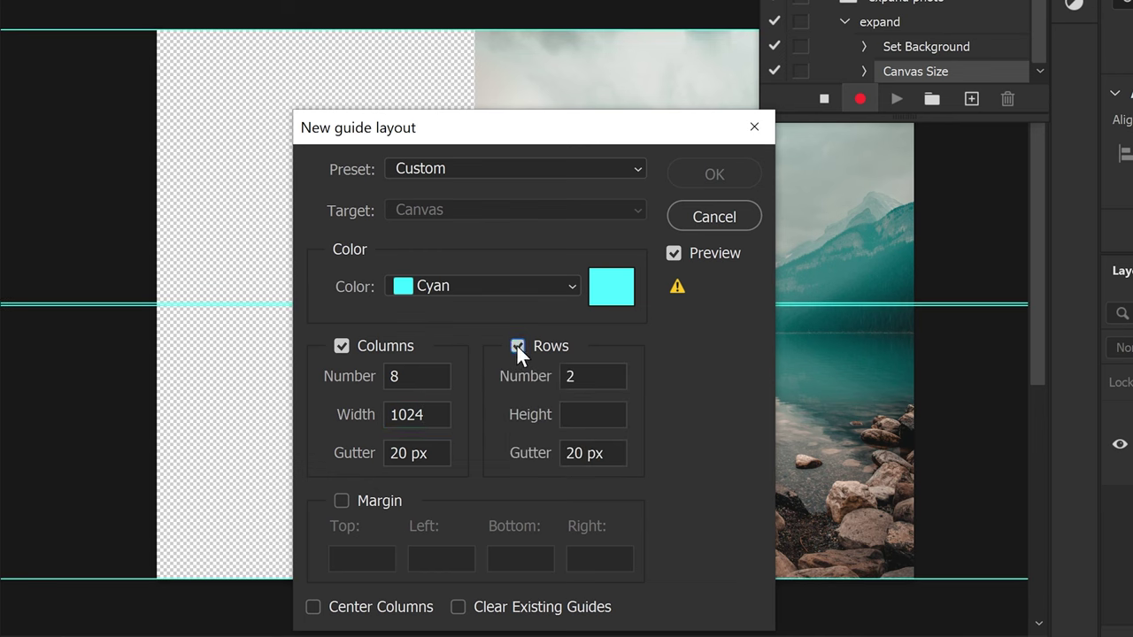
left_click(567, 414)
type("1024")
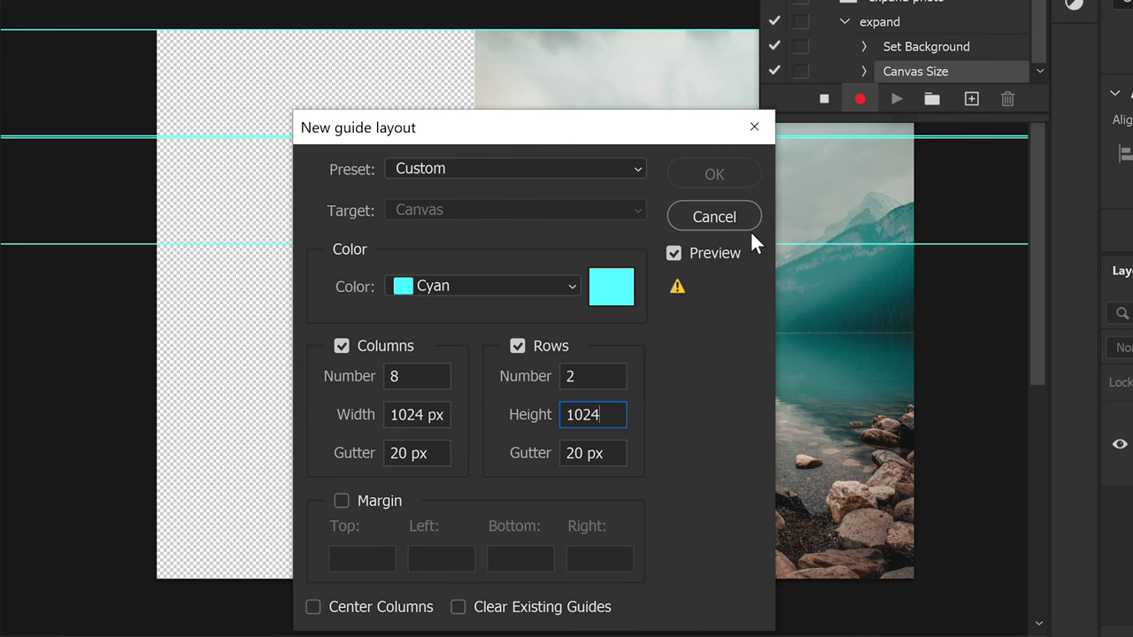
- Set the guide layout to 7 columns and 5 rows with both gutters at 0
left_click(416, 376)
type("7")
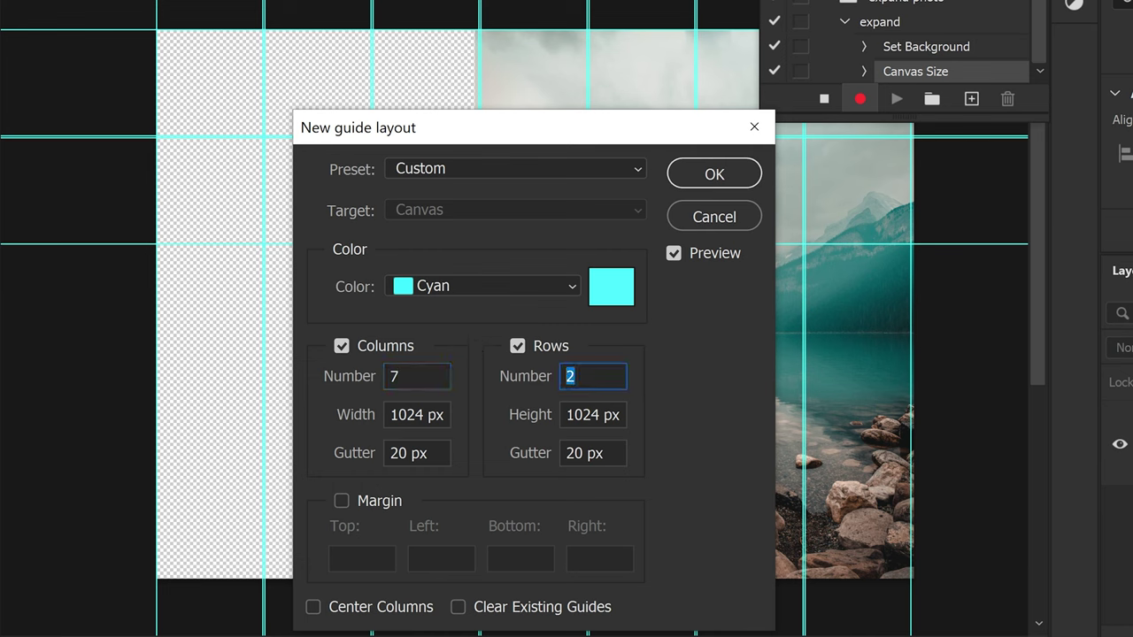
type("5")
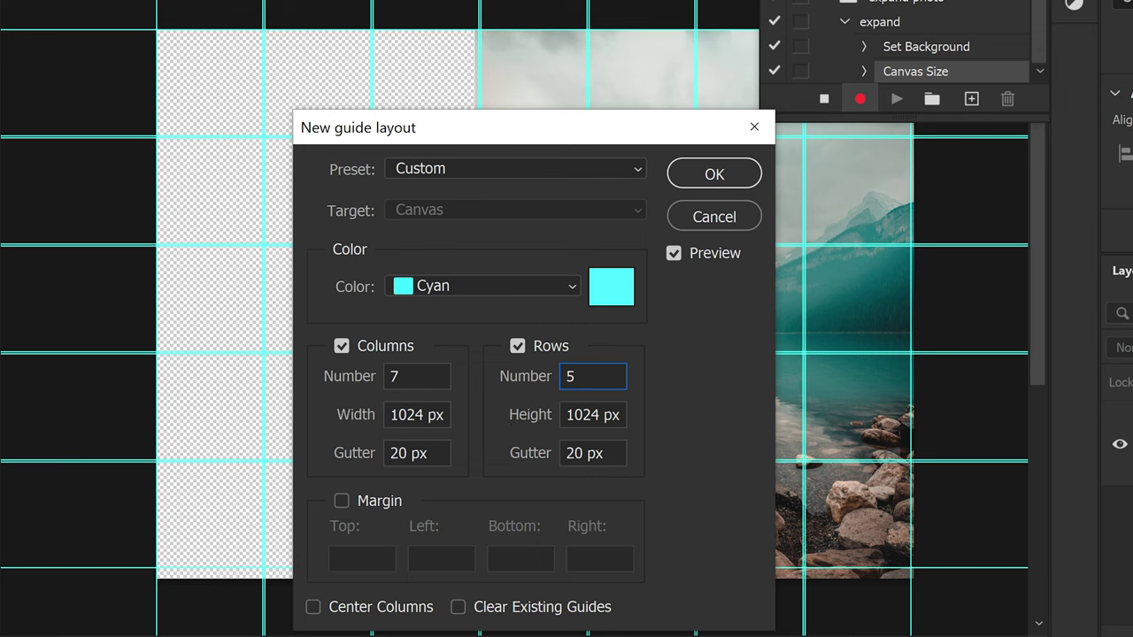
left_click(389, 453)
type("0")
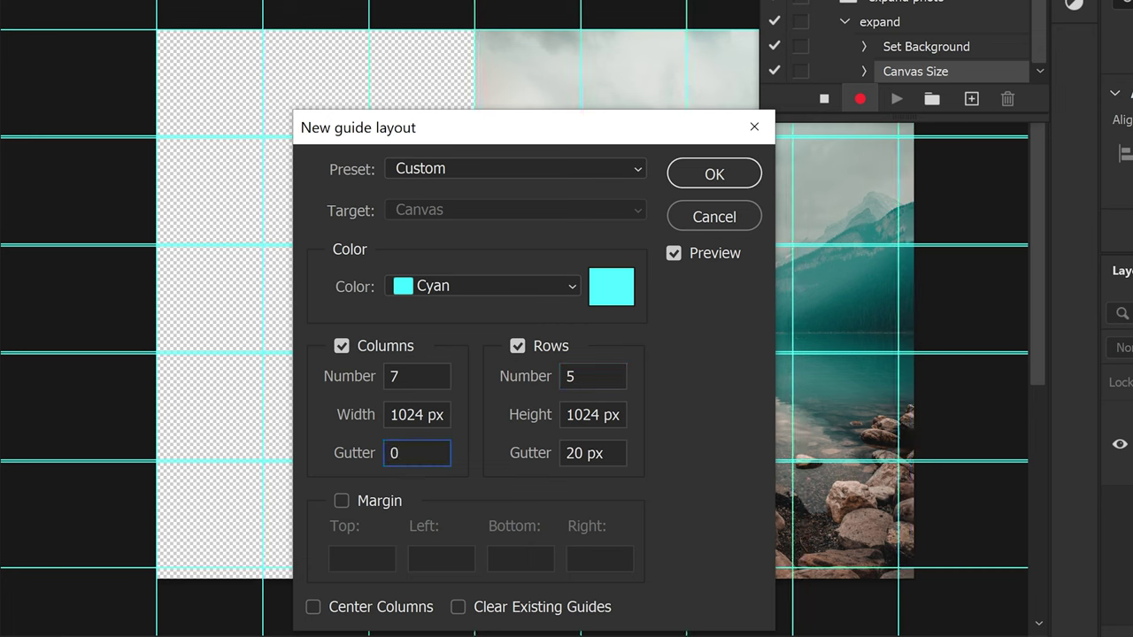
left_click(588, 453)
type("0")
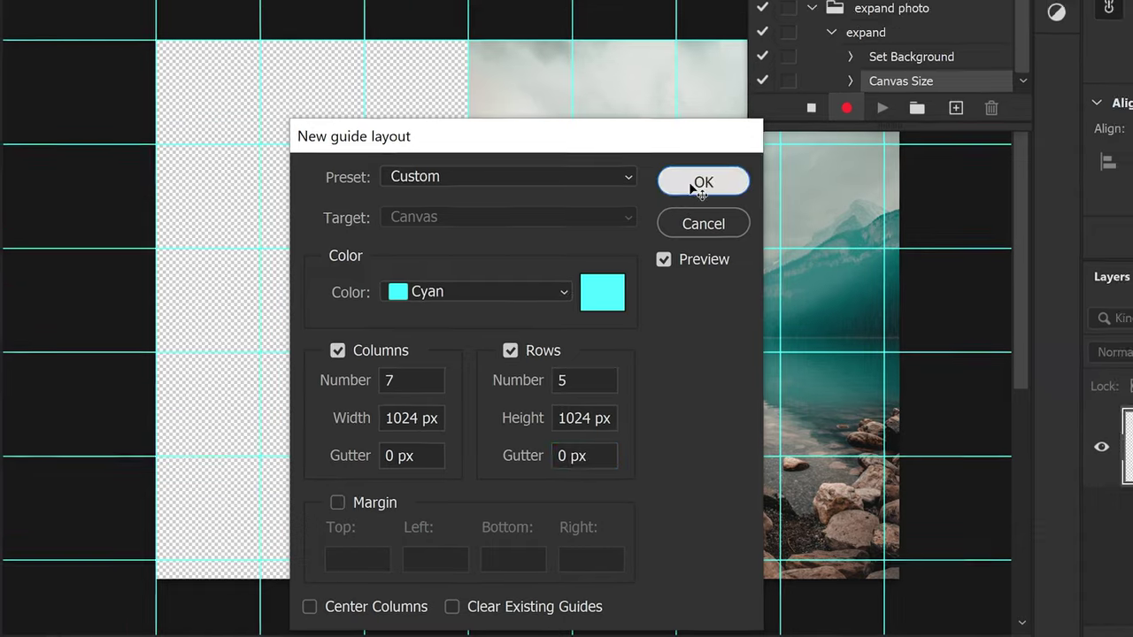
- Add the 7×5 guide grid and crop the canvas onto the guides at 7168 × 5120 px
left_click(701, 174)
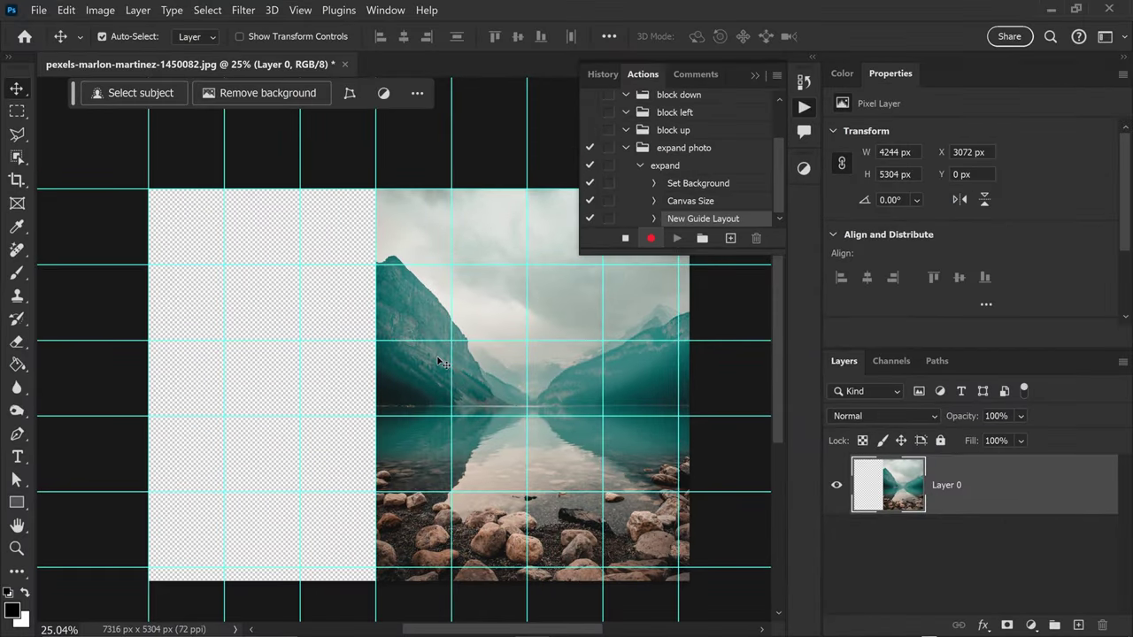
scroll(440, 362, "right", 3)
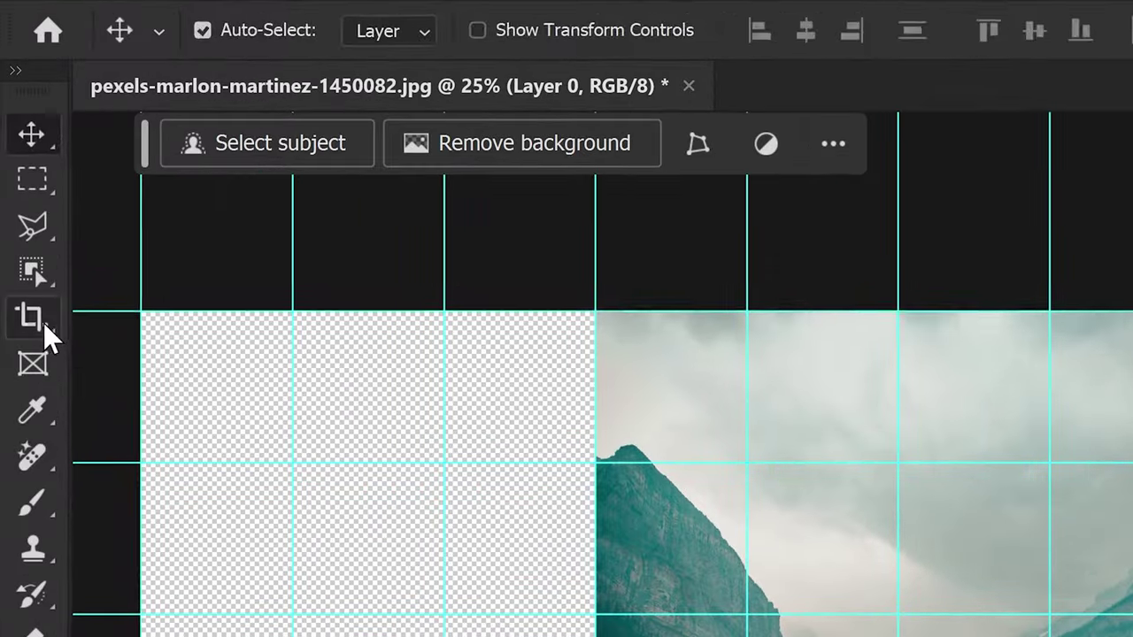
left_click(16, 180)
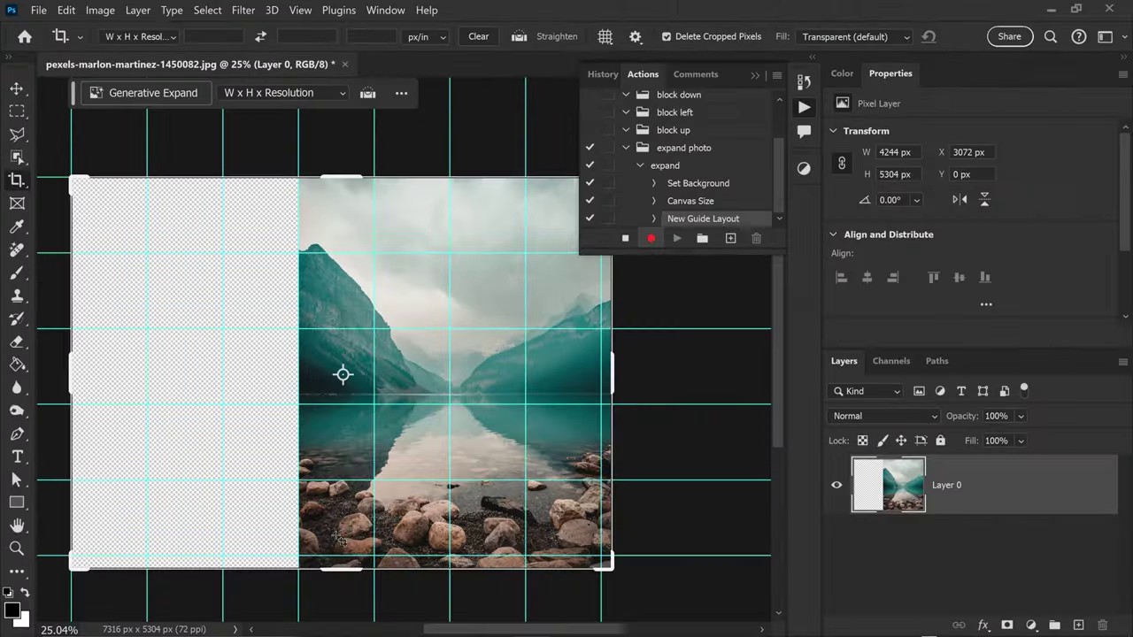
left_click_drag(348, 572, 345, 567)
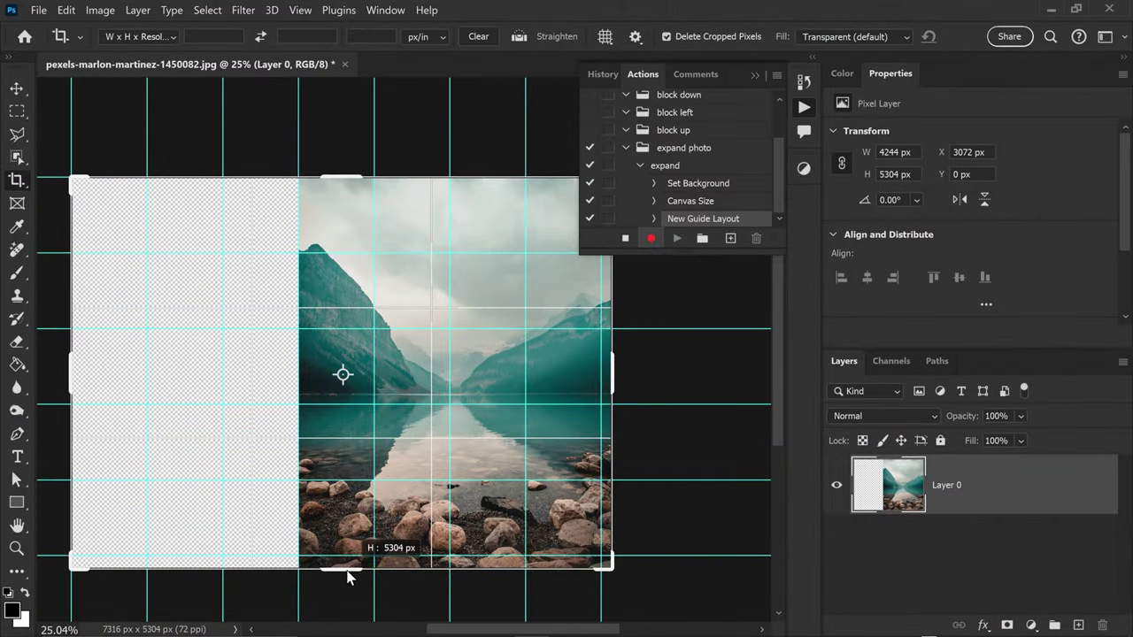
left_click_drag(617, 390, 609, 389)
left_click(496, 93)
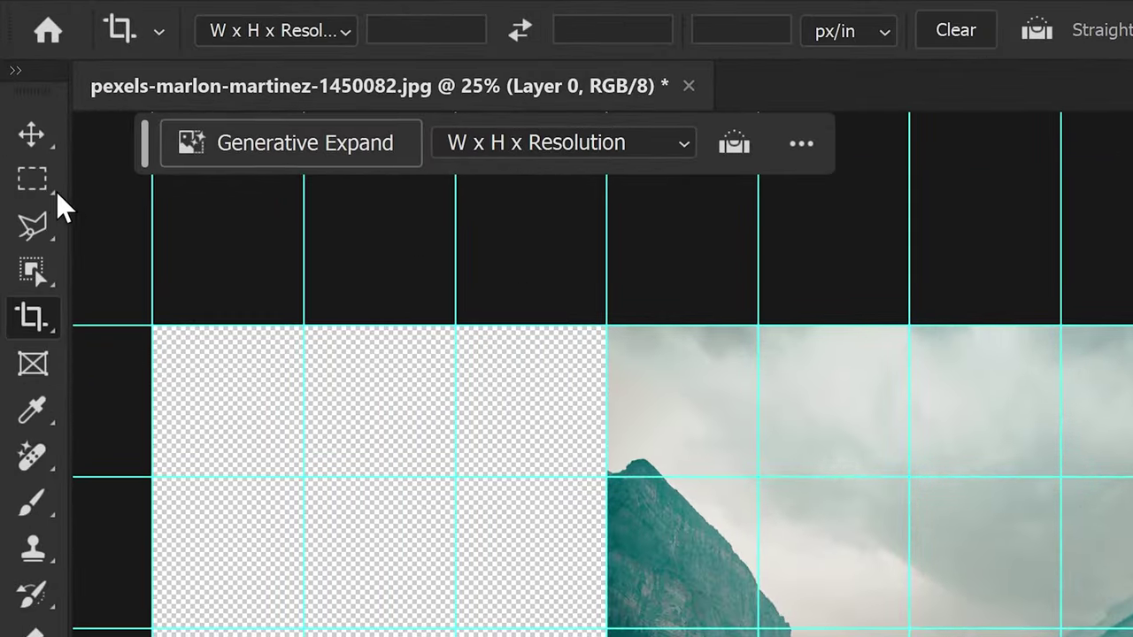
left_click(22, 117)
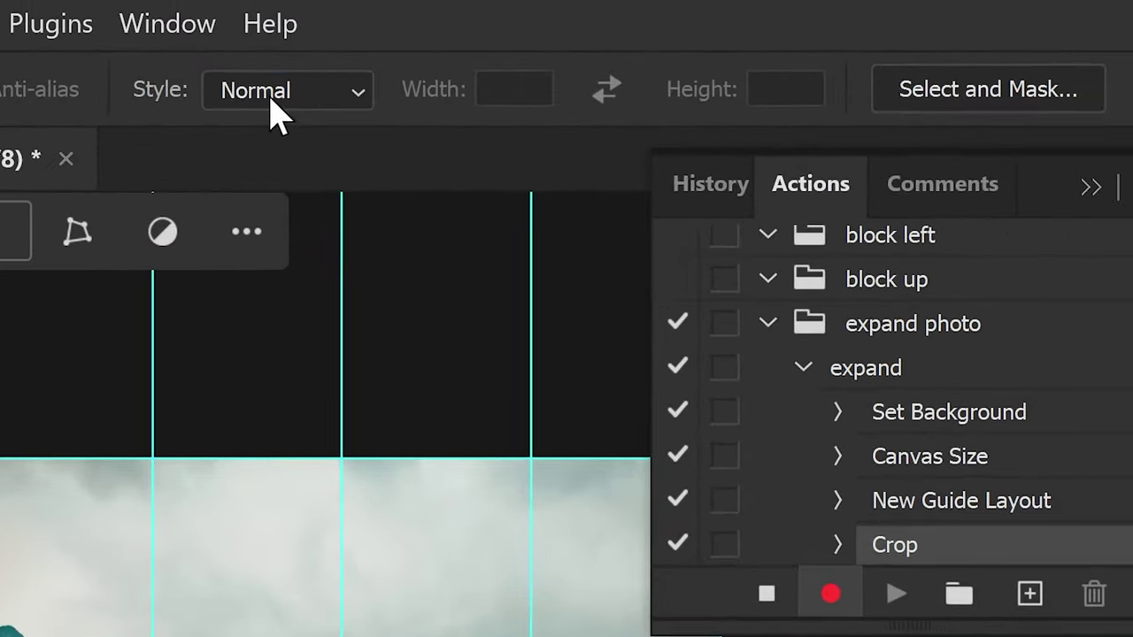
- Set the Rectangular Marquee to Fixed Size 1024 × 1024 px and place a square beside the photo's top-left edge
left_click(270, 99)
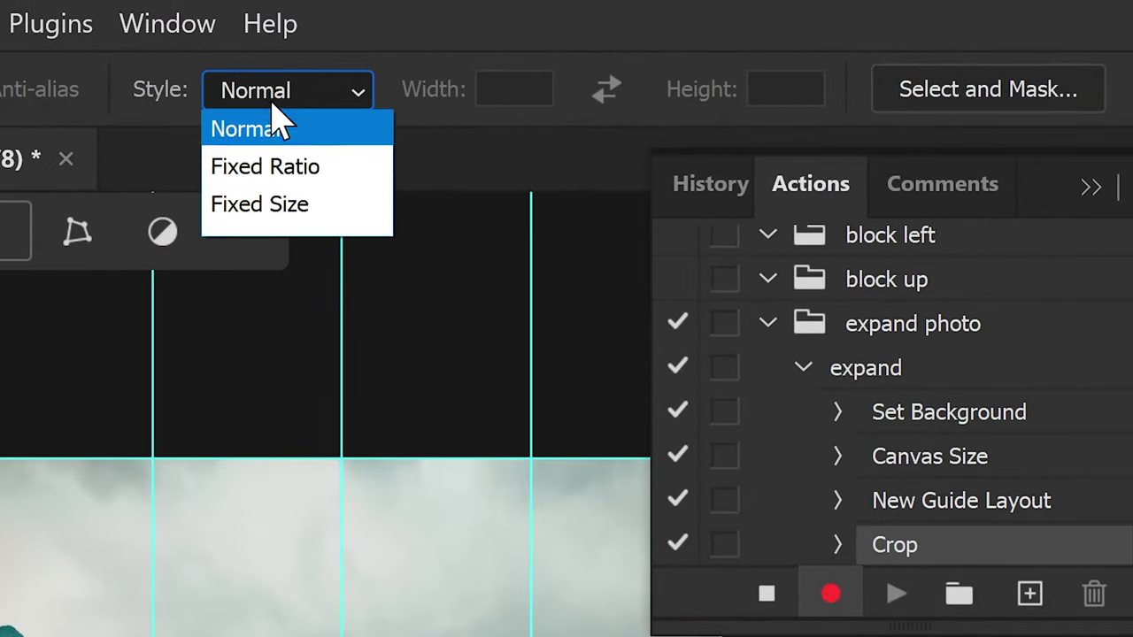
left_click(285, 213)
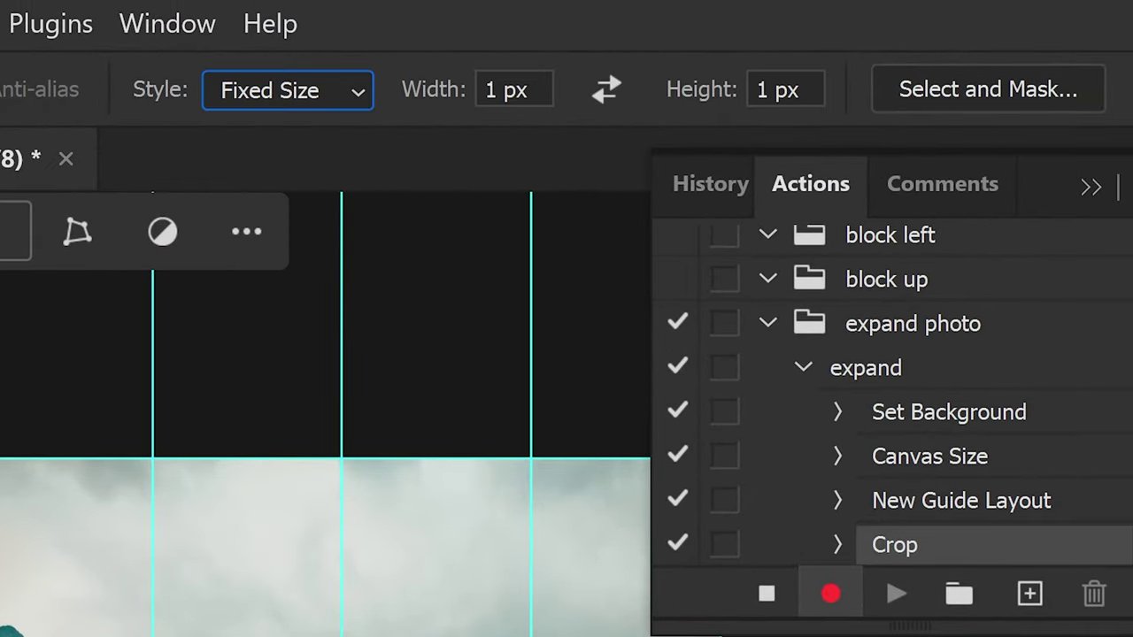
key("Tab")
type("1024")
key("Tab")
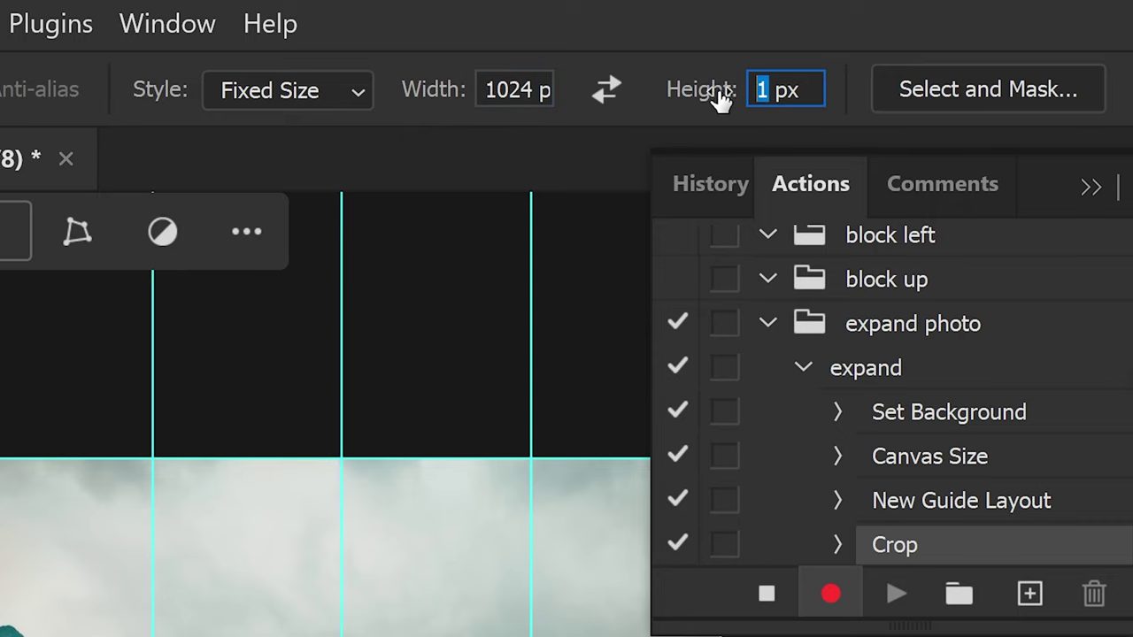
type("1024")
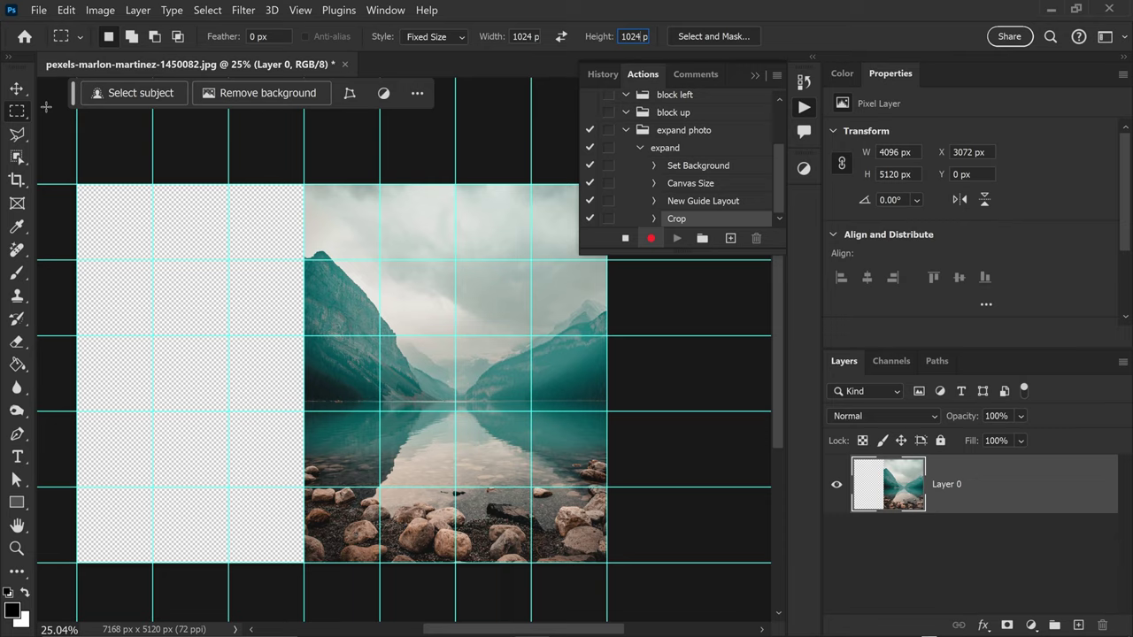
left_click(0, 231)
scroll(239, 205, "up", 5)
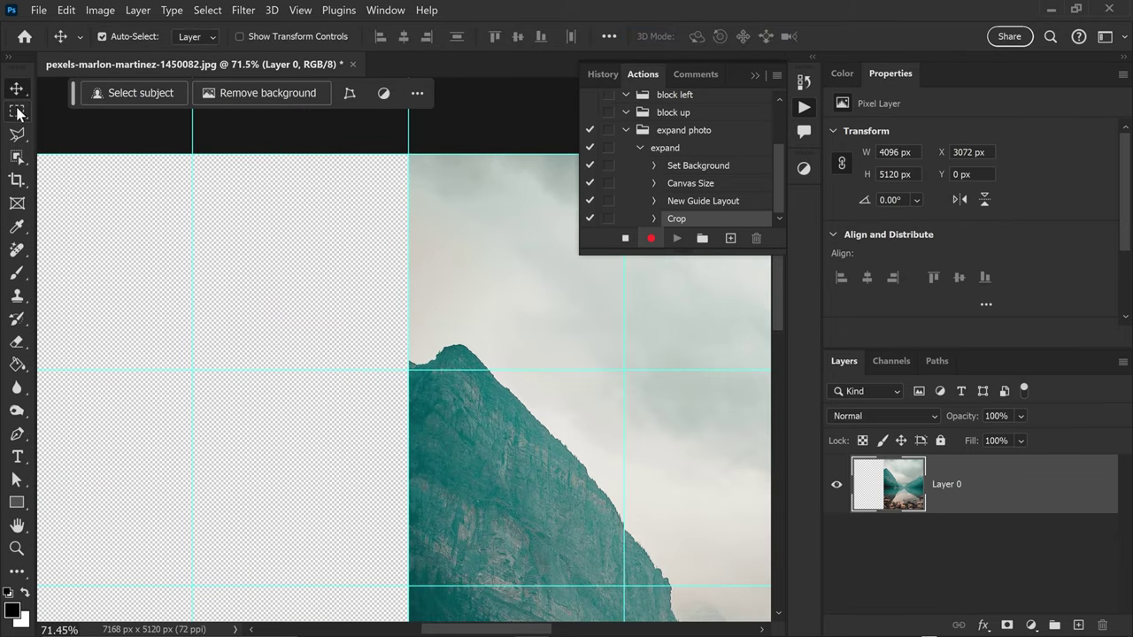
left_click(17, 111)
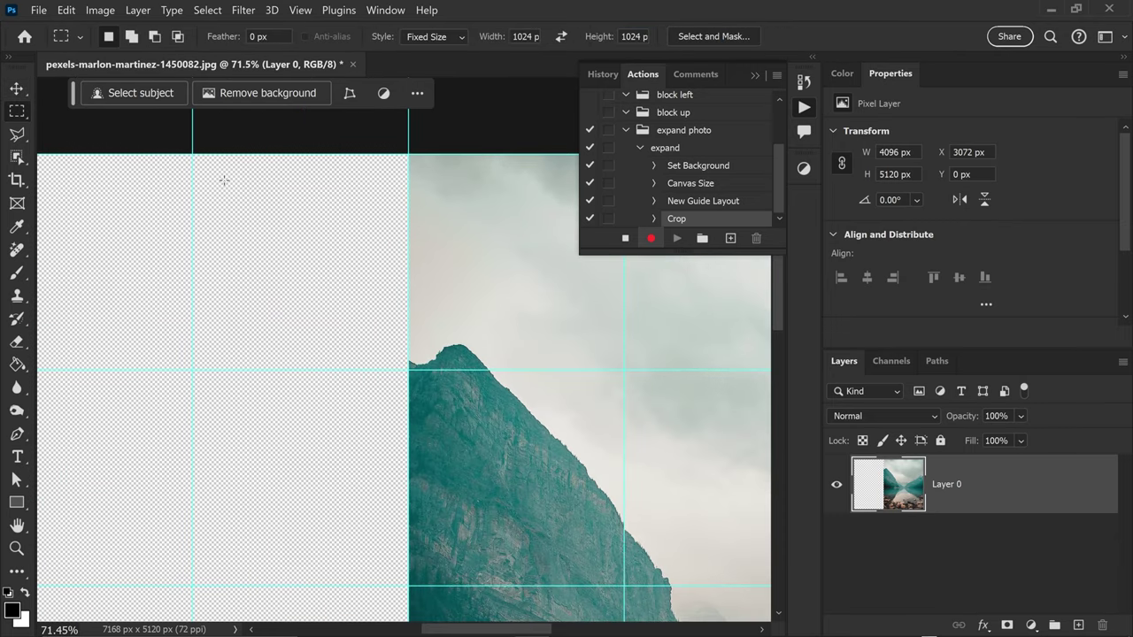
left_click(192, 153)
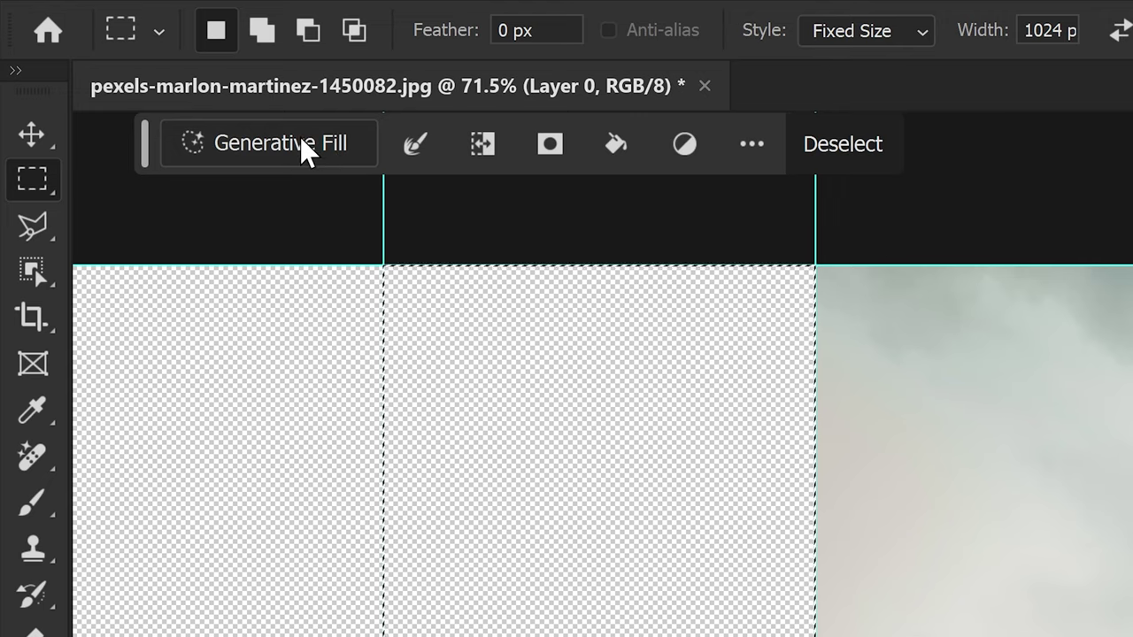
- Generative-fill the selected square, stop recording, and select the block down set
left_click(304, 151)
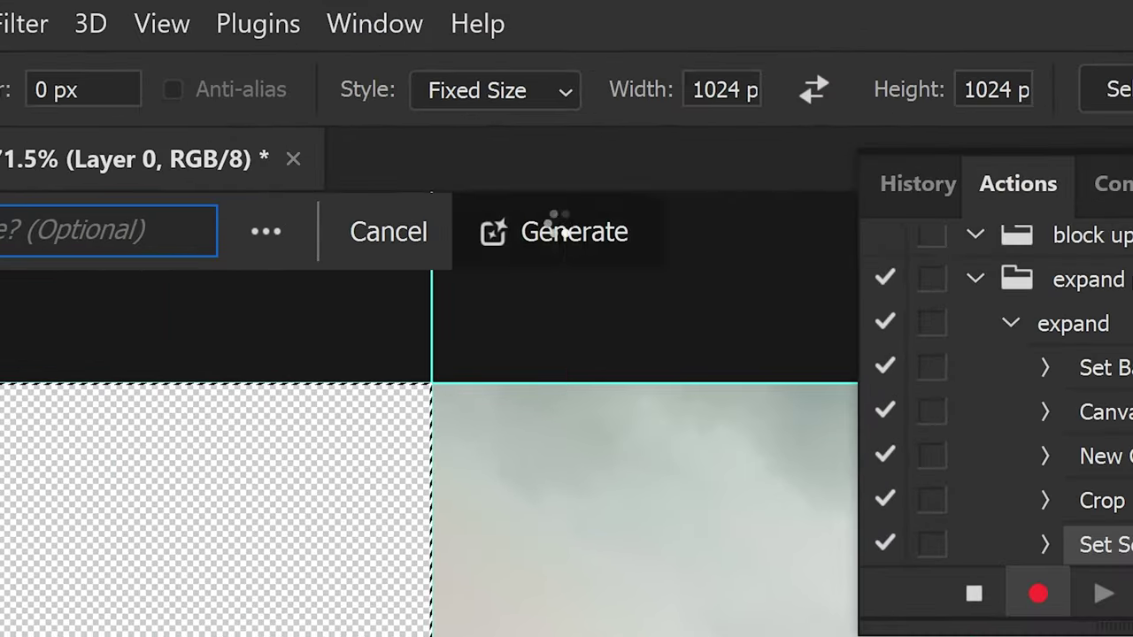
left_click(565, 232)
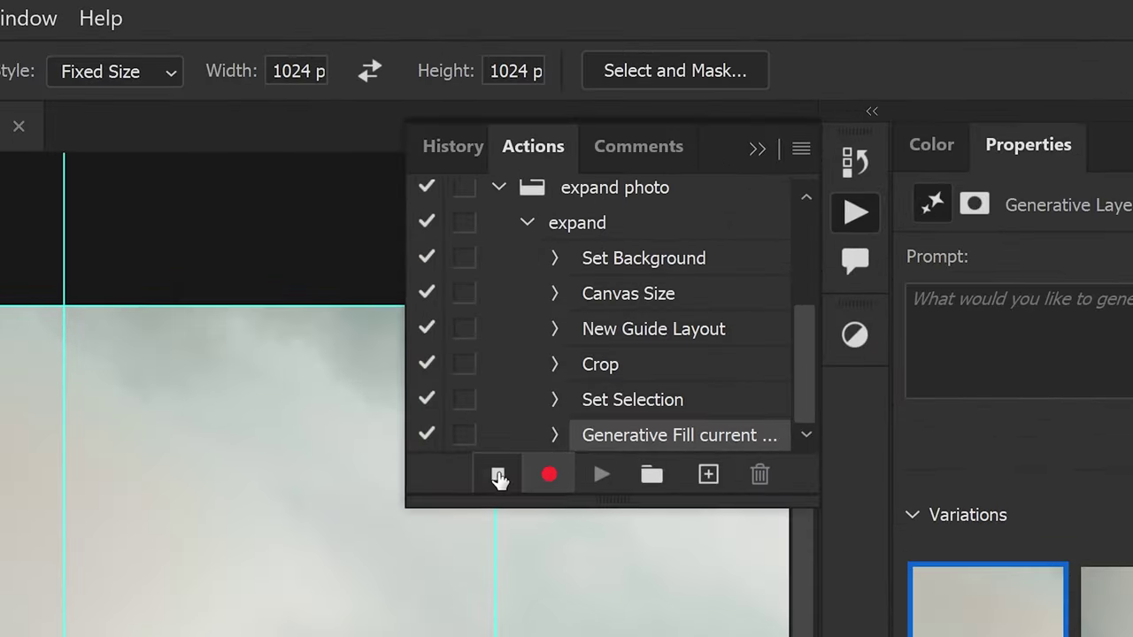
left_click(499, 477)
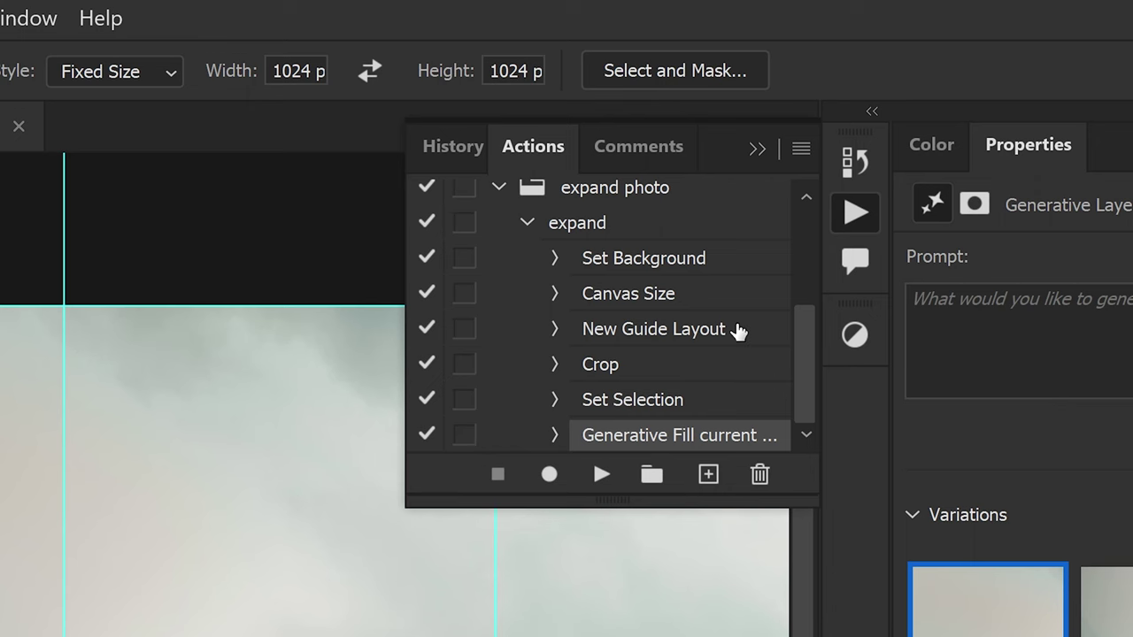
scroll(178, 624, "down", 2)
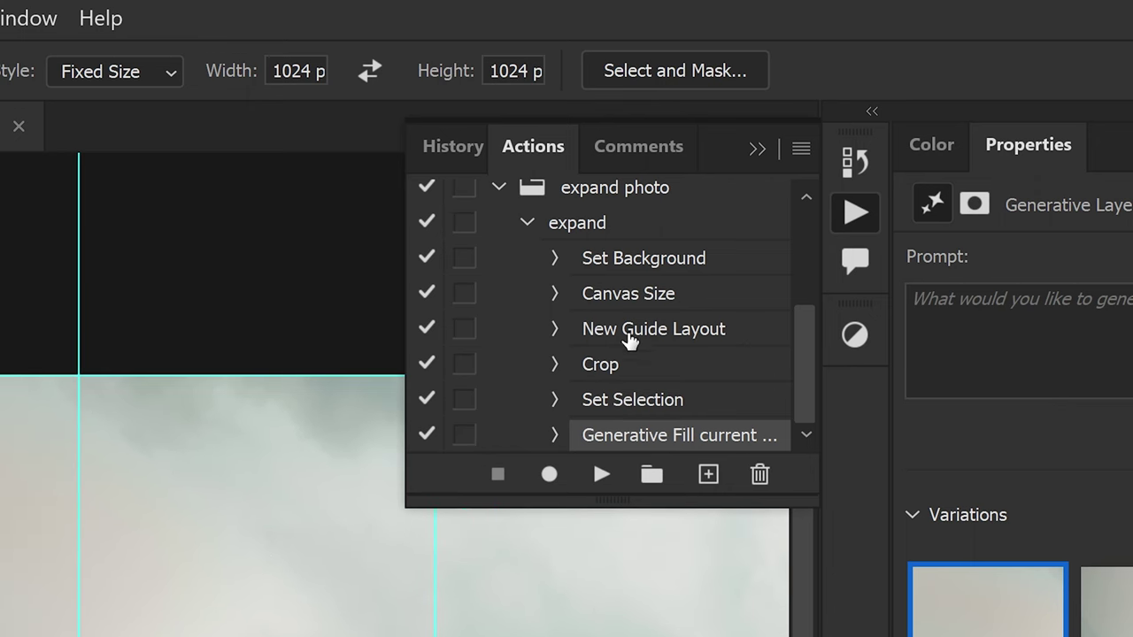
scroll(633, 337, "up", 2)
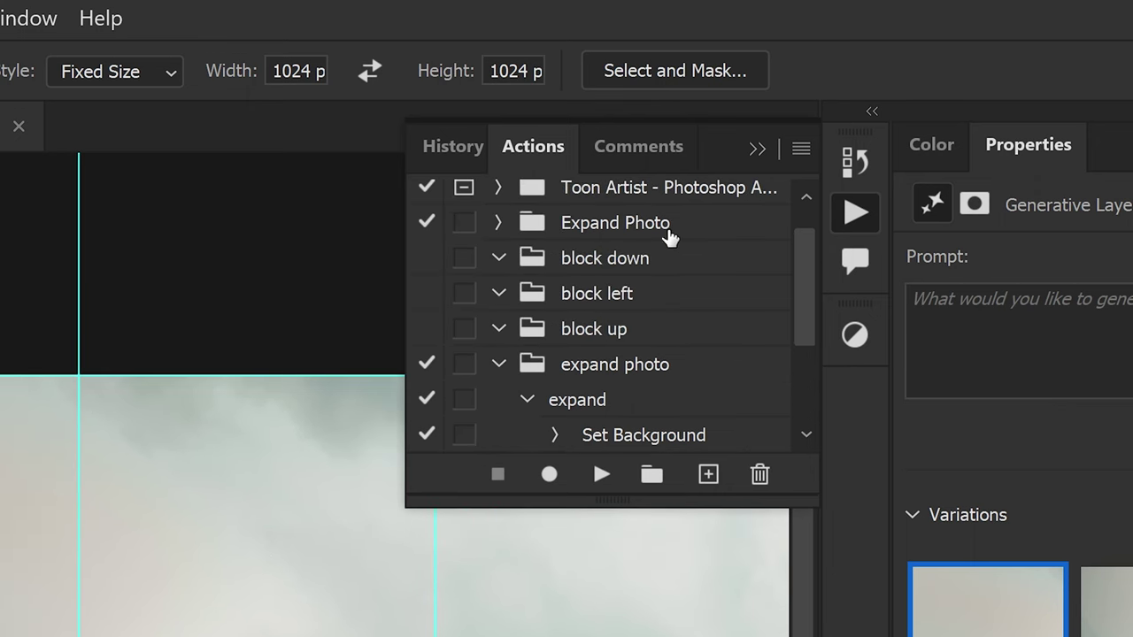
left_click(605, 264)
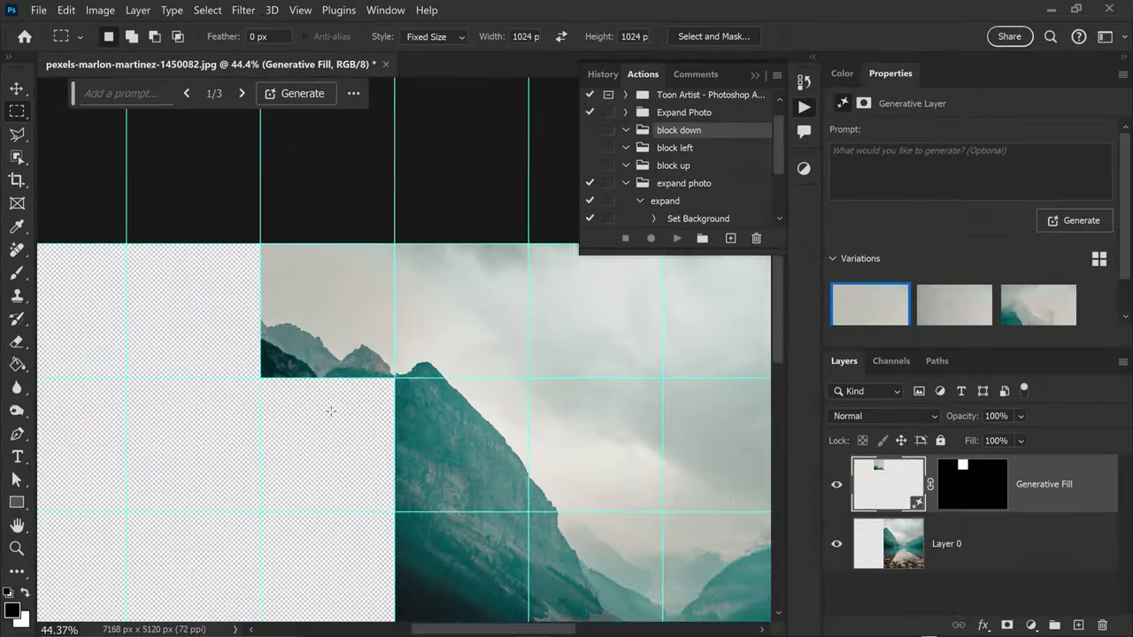
scroll(334, 453, "down", 3)
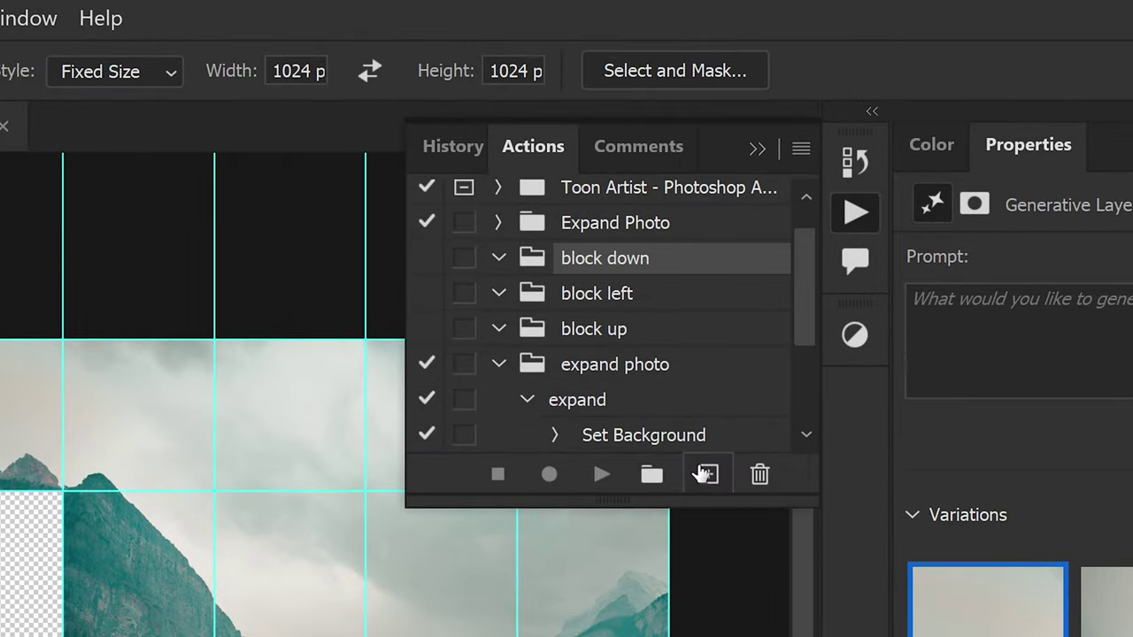
- Record action d1 in block down: copy the tile one block down onto the guide and generate fill
left_click(705, 476)
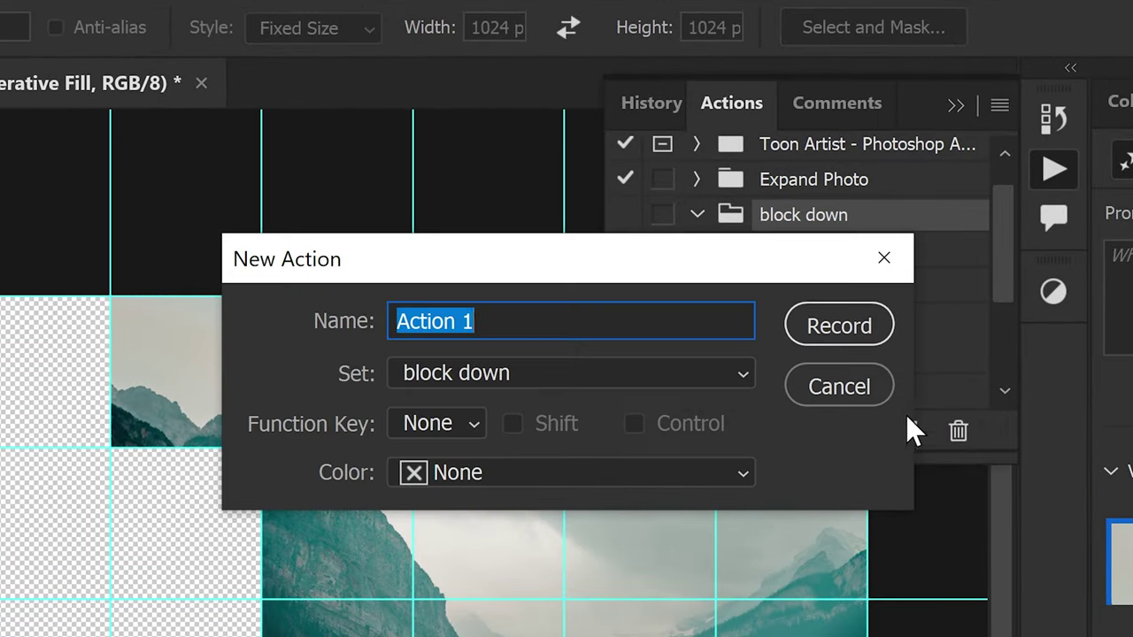
type("d1")
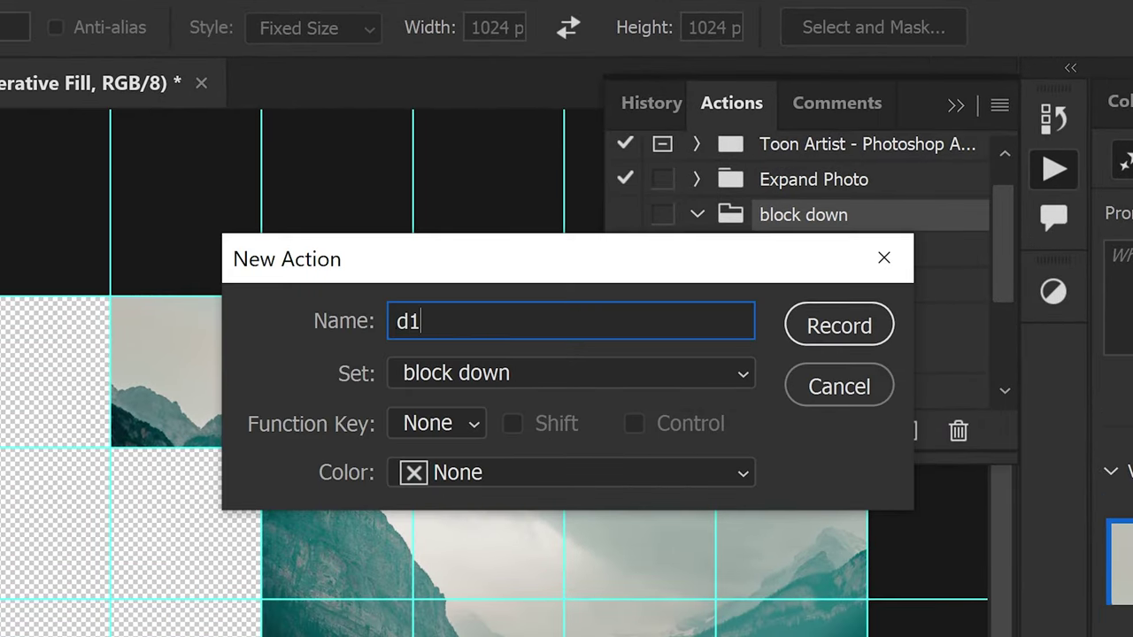
left_click(807, 327)
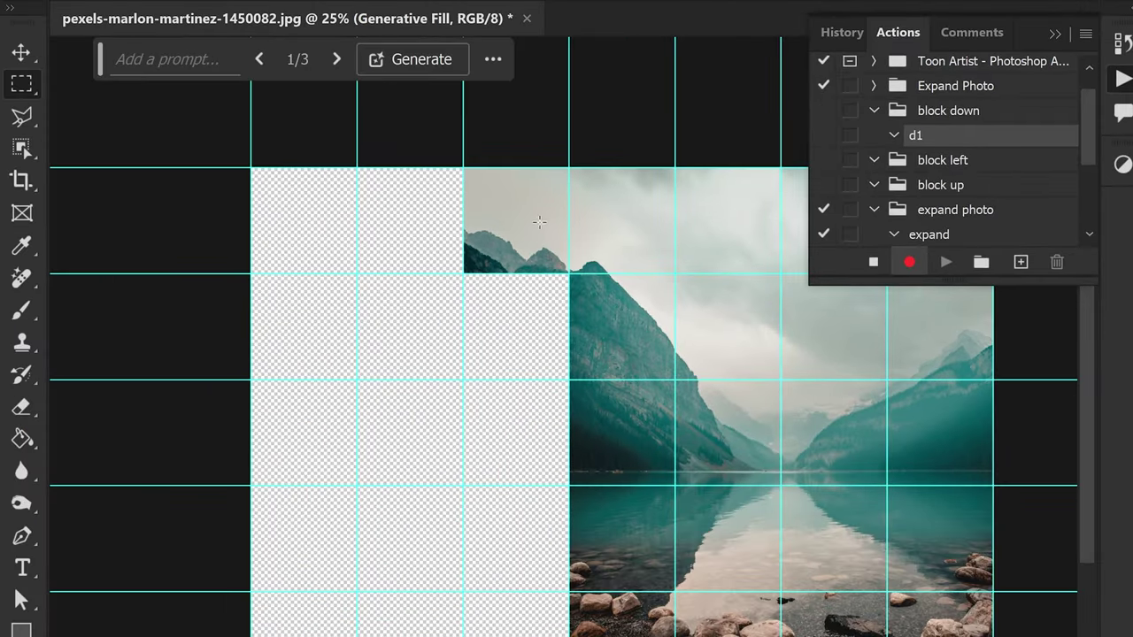
scroll(540, 222, "up", 5)
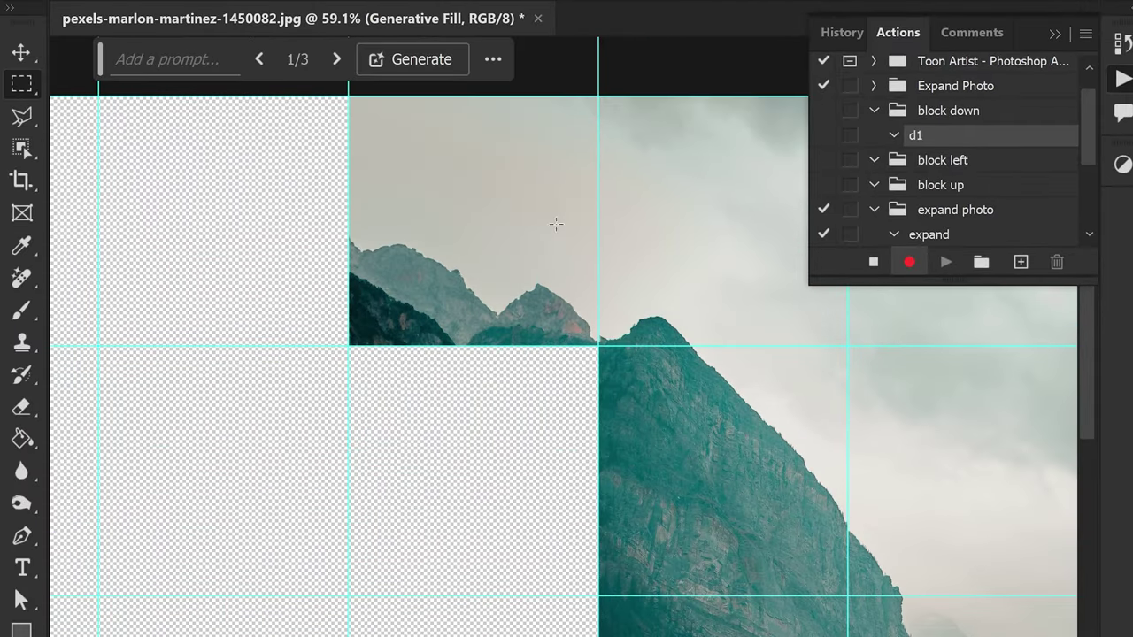
key("ctrl+alt+t")
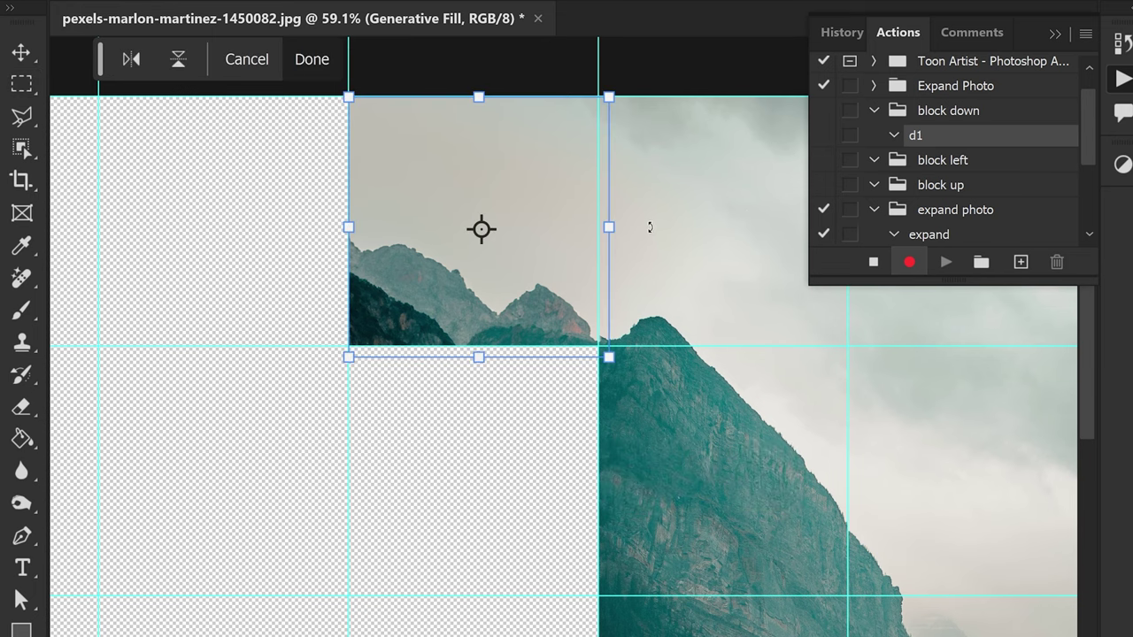
left_click_drag(563, 176, 503, 403)
left_click_drag(502, 336, 503, 331)
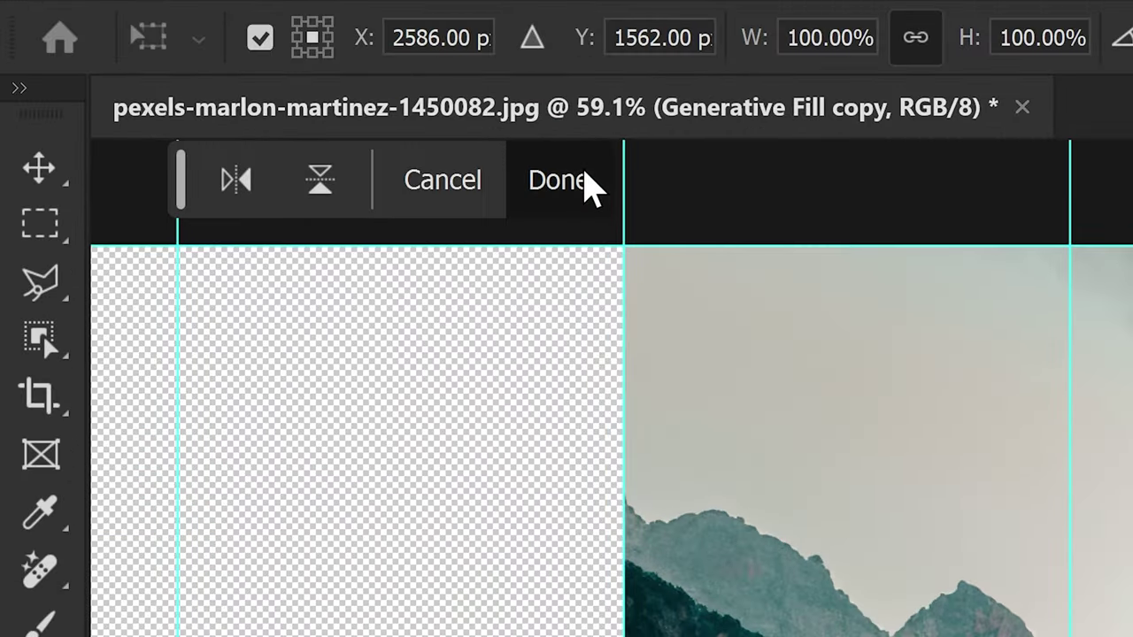
left_click(558, 181)
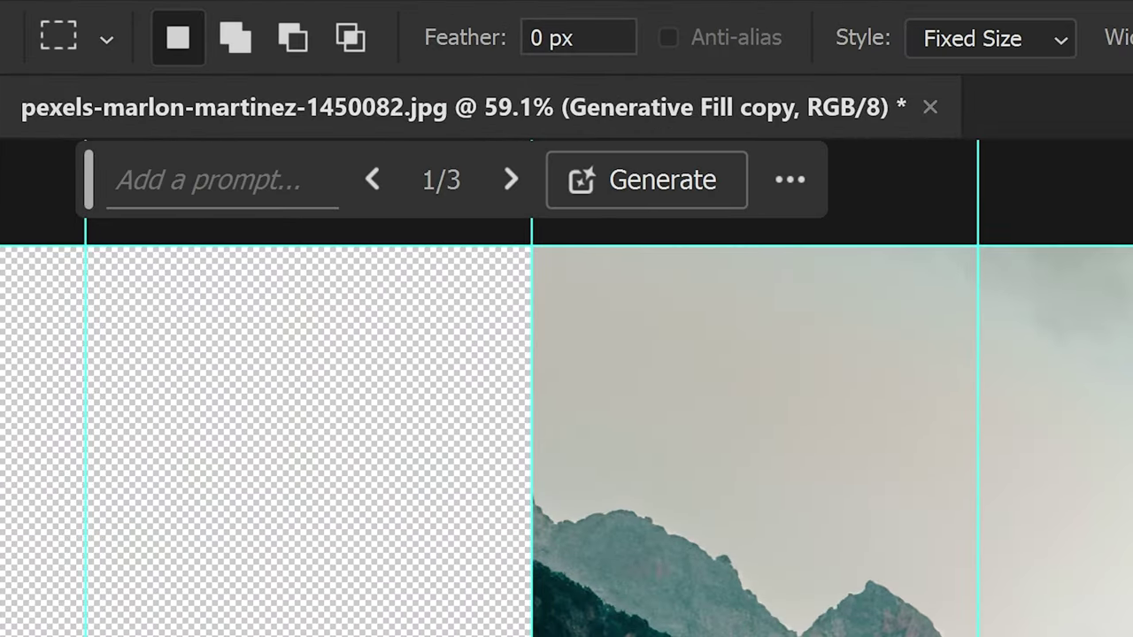
left_click(665, 173)
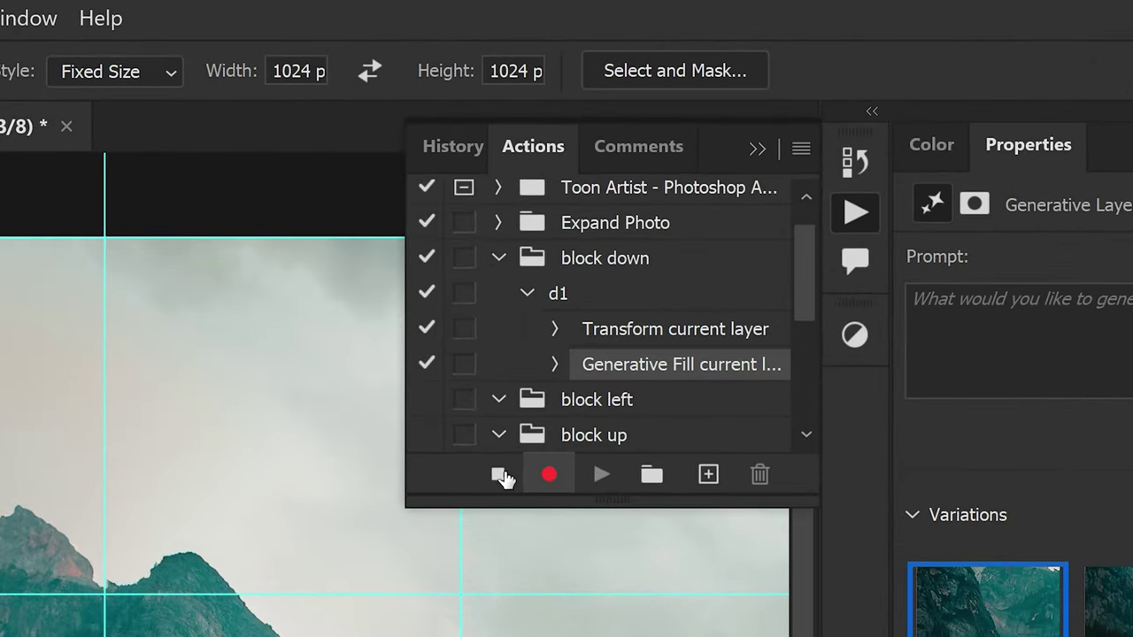
left_click(625, 238)
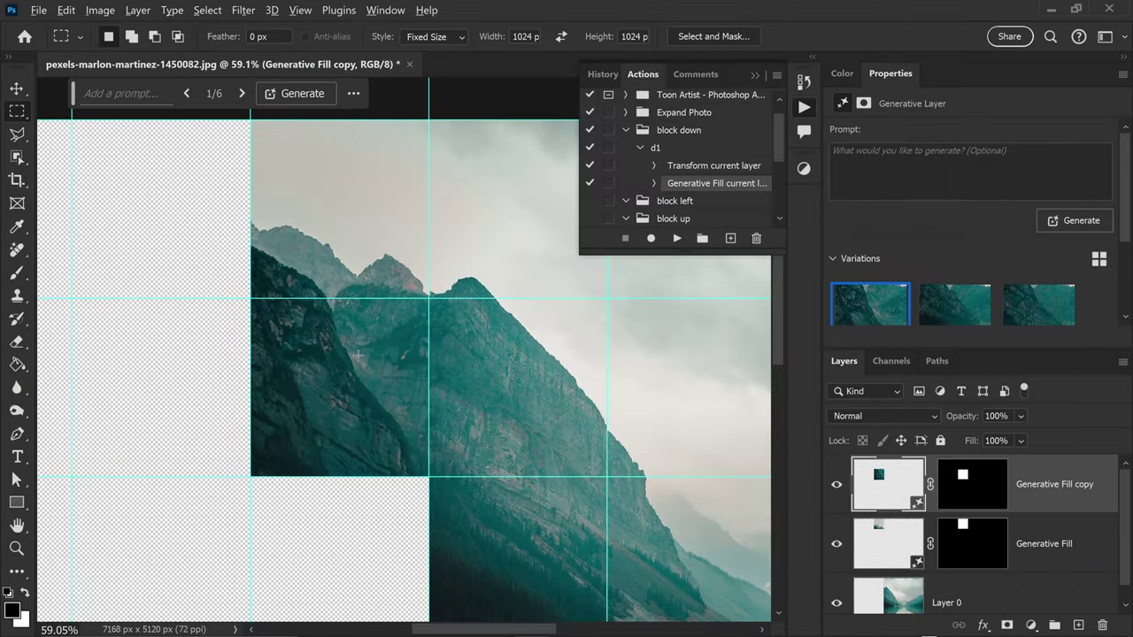
scroll(358, 356, "down", 2)
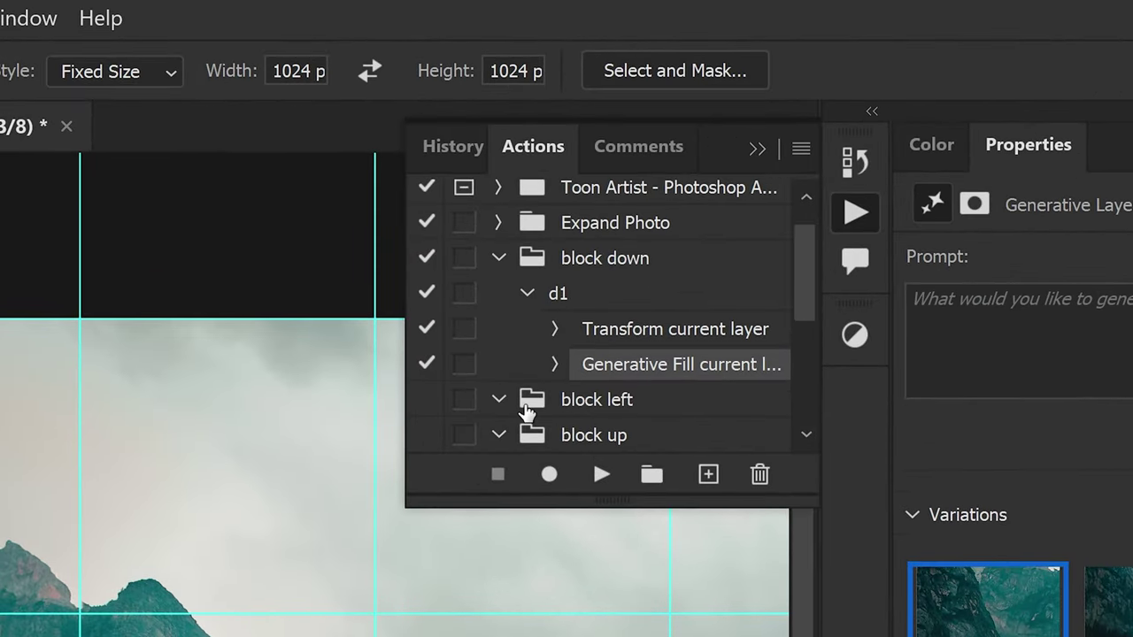
- Create a new action named l1 in the block left set and start recording
left_click(591, 400)
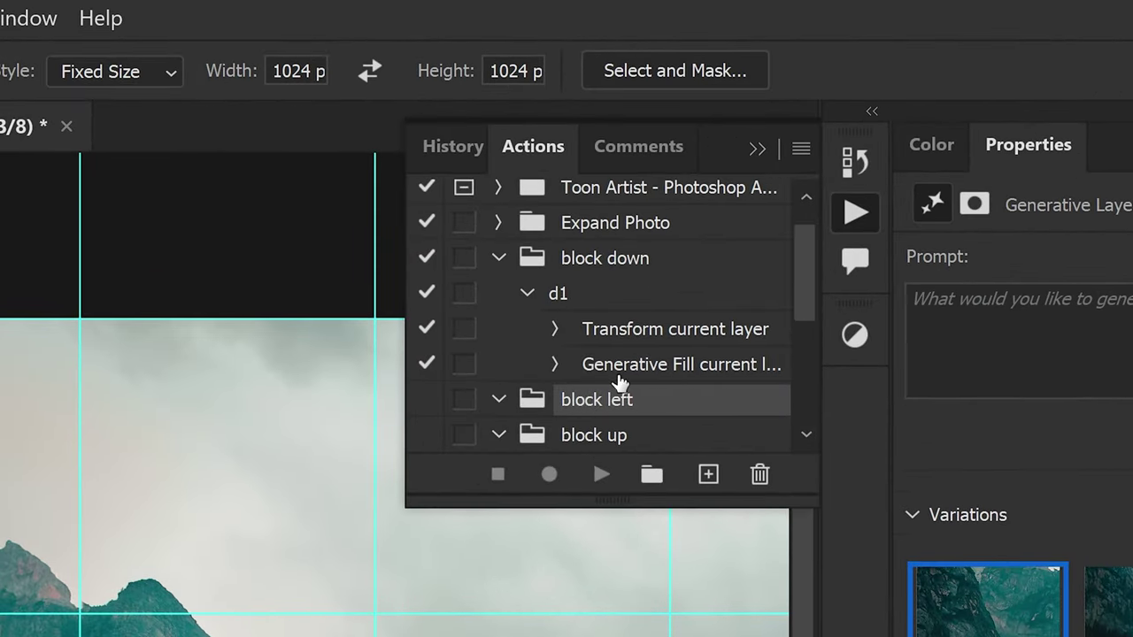
left_click(709, 475)
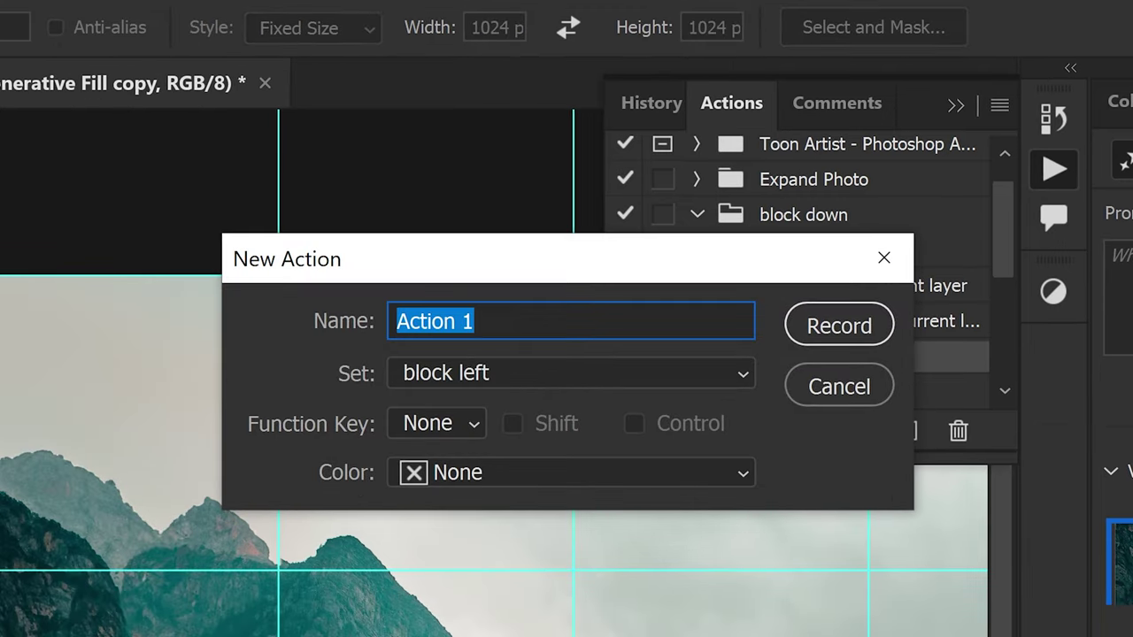
type("l1")
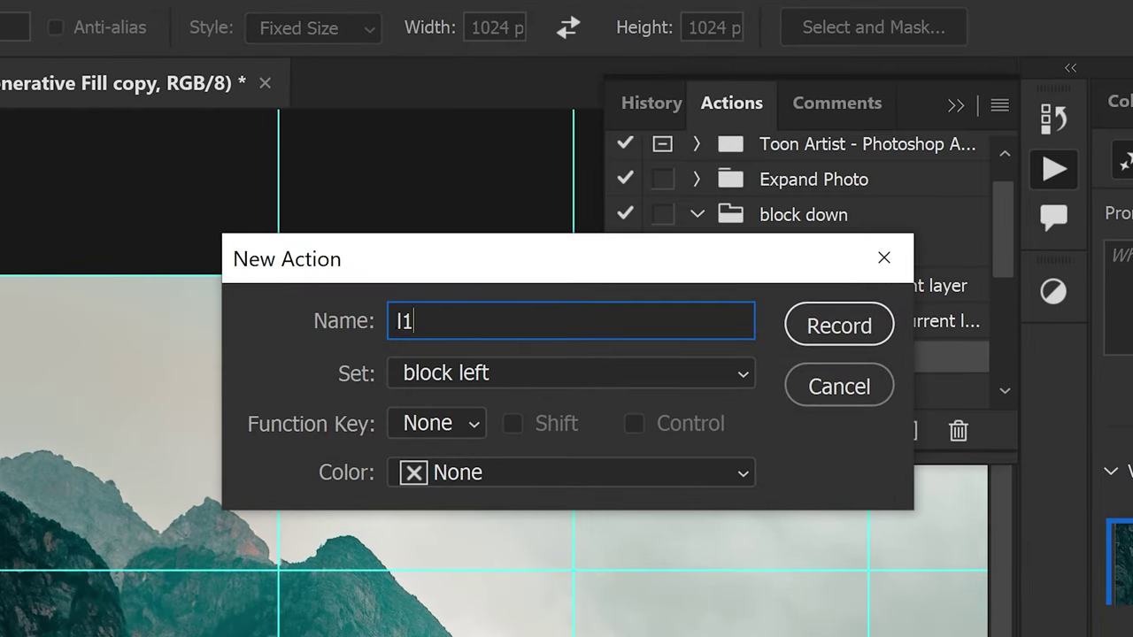
left_click(789, 327)
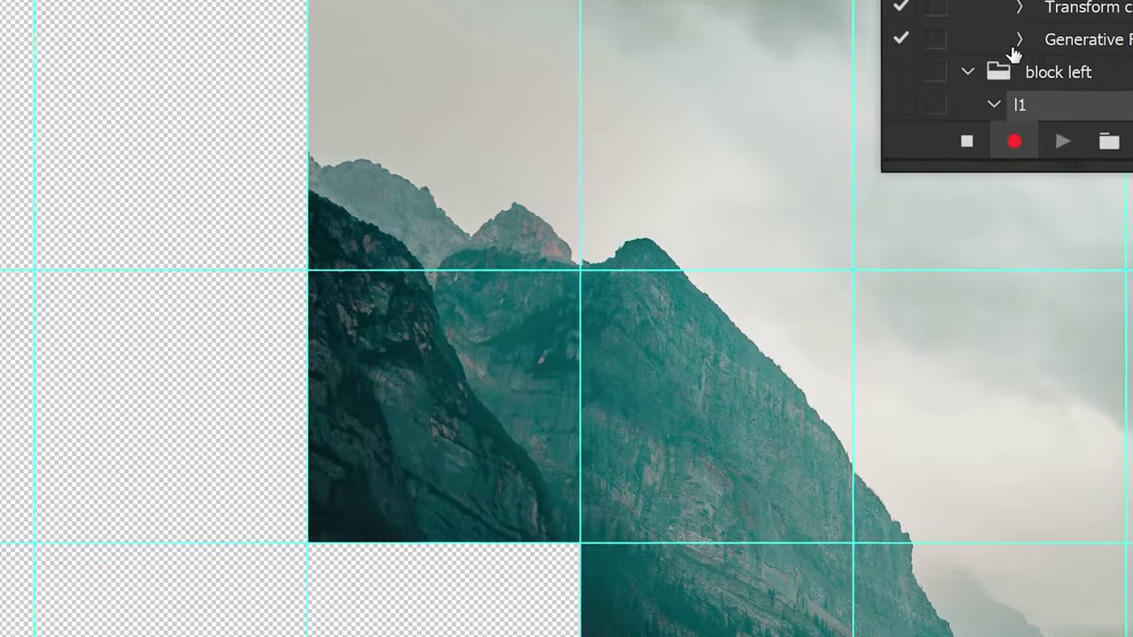
- Copy the tile one block left, run Generative Fill on it, and stop recording
key("ctrl+alt+t")
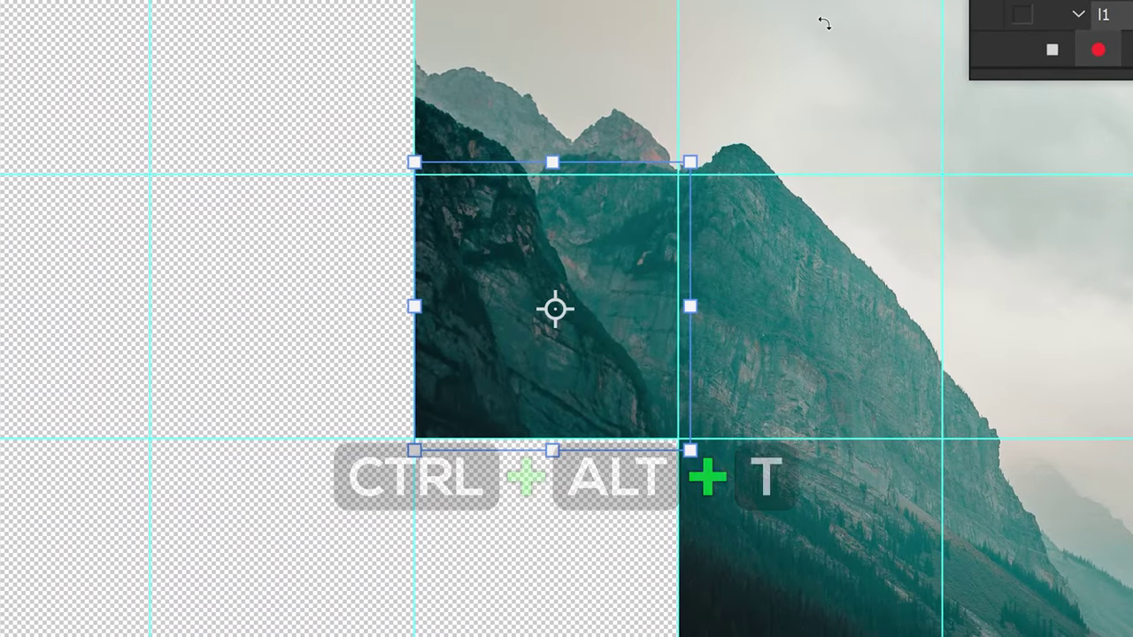
left_click_drag(625, 236, 370, 213)
left_click(443, 97)
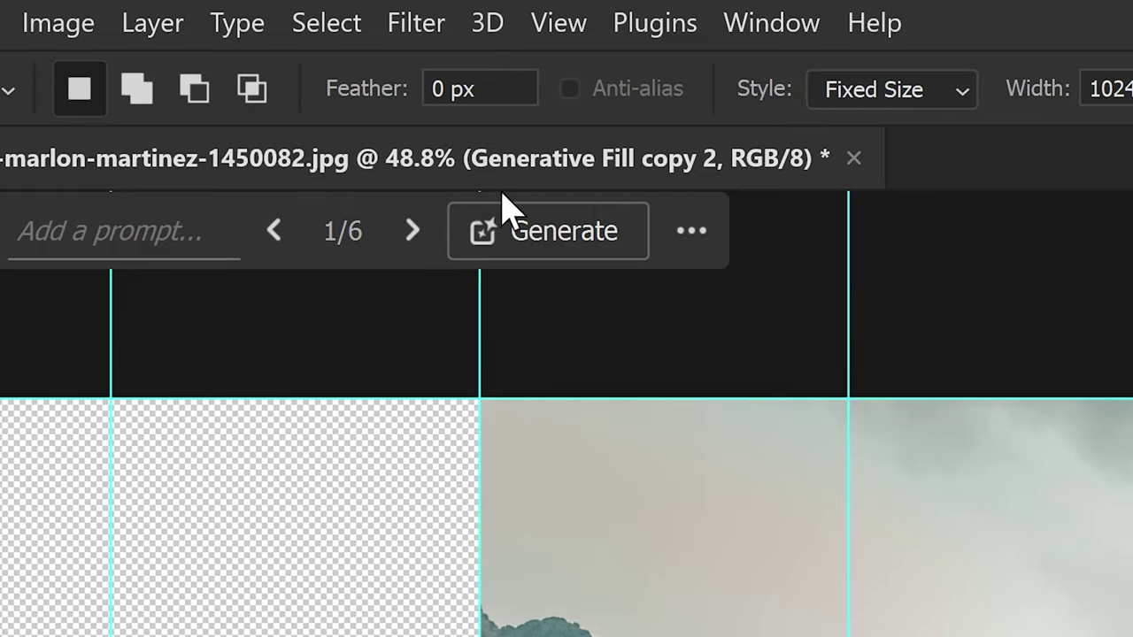
left_click(572, 234)
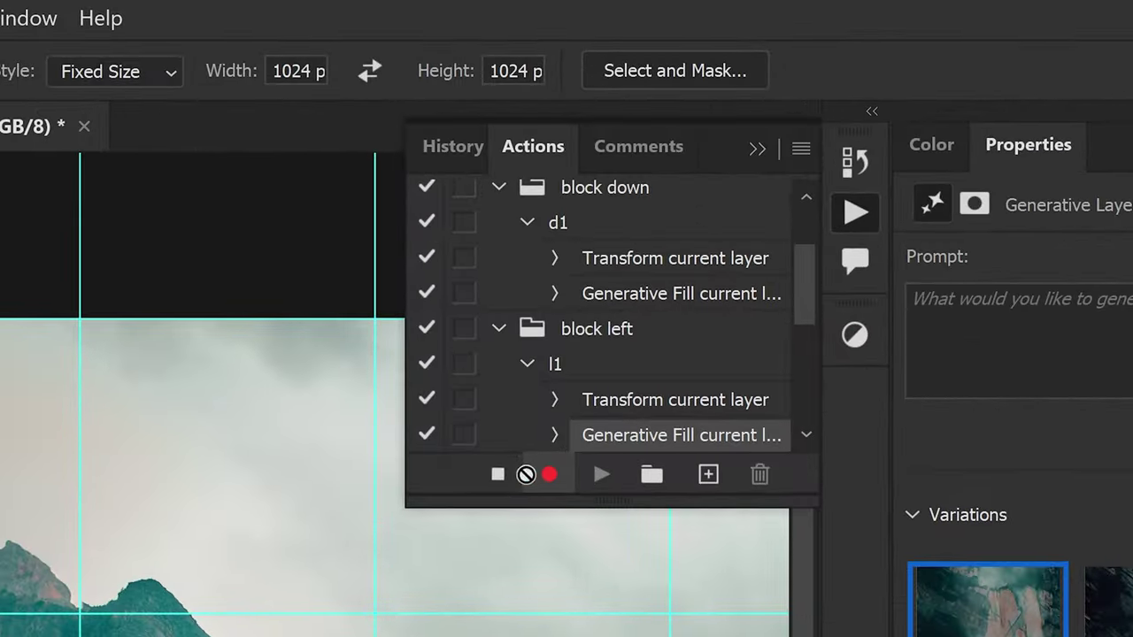
left_click(500, 476)
scroll(624, 333, "down", 1)
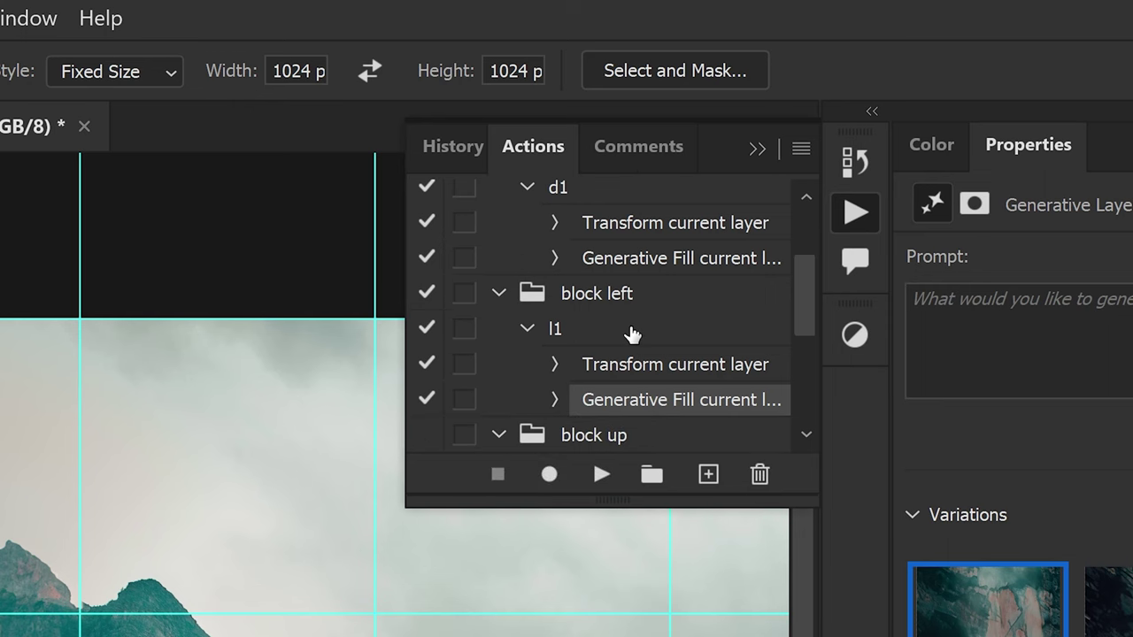
scroll(632, 334, "down", 1)
- Create a new action named 1up in the block up set and start recording
left_click(604, 405)
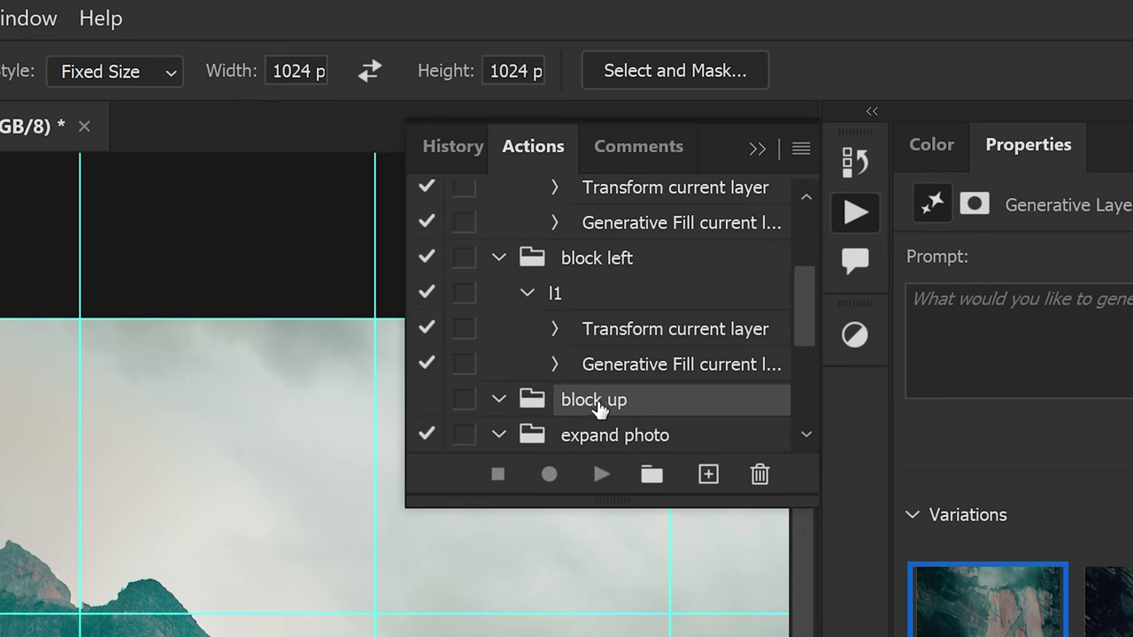
left_click(712, 475)
type("1")
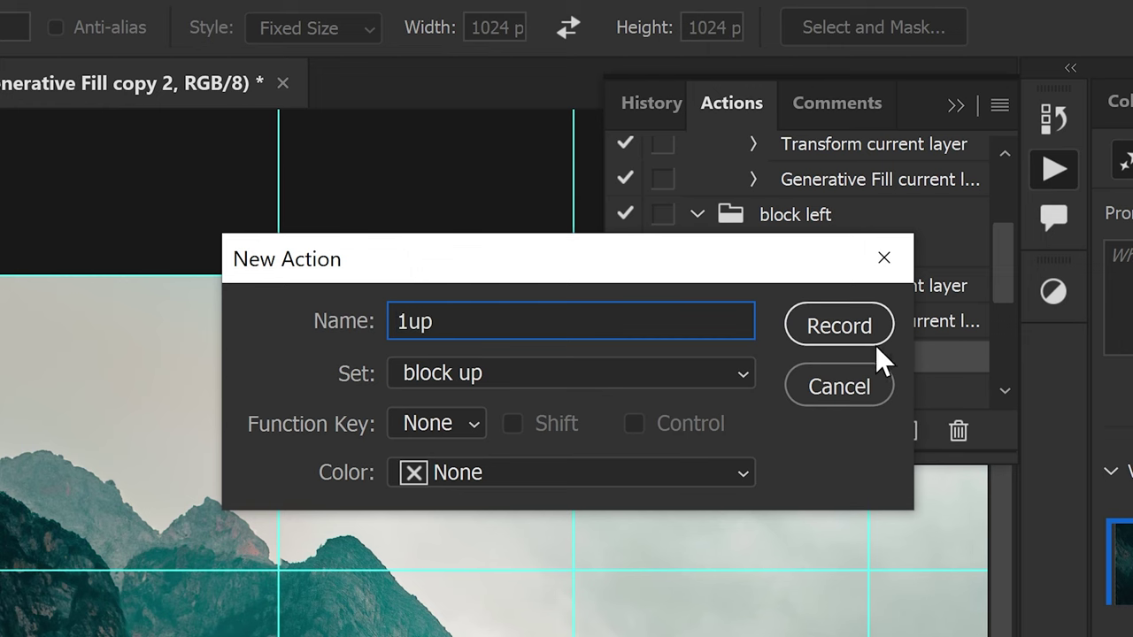
type("up")
left_click(855, 336)
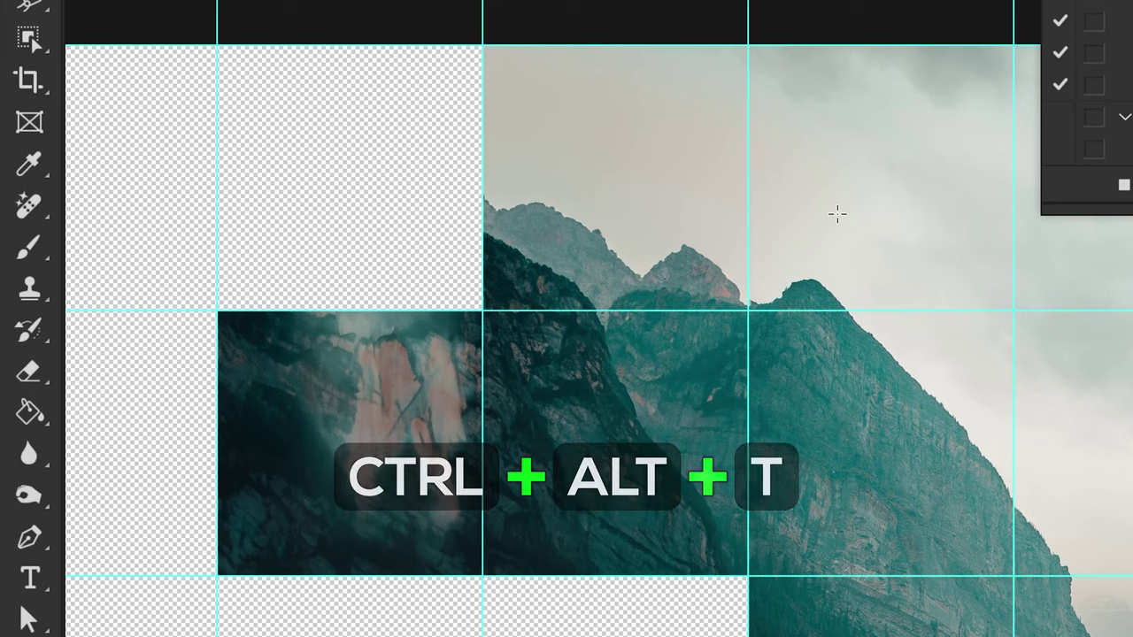
- Copy the tile one block up, generate fill, stop recording, and enlarge the Actions panel
key("ctrl+alt+t")
left_click_drag(425, 380, 412, 131)
left_click_drag(412, 237, 409, 213)
left_click(481, 188)
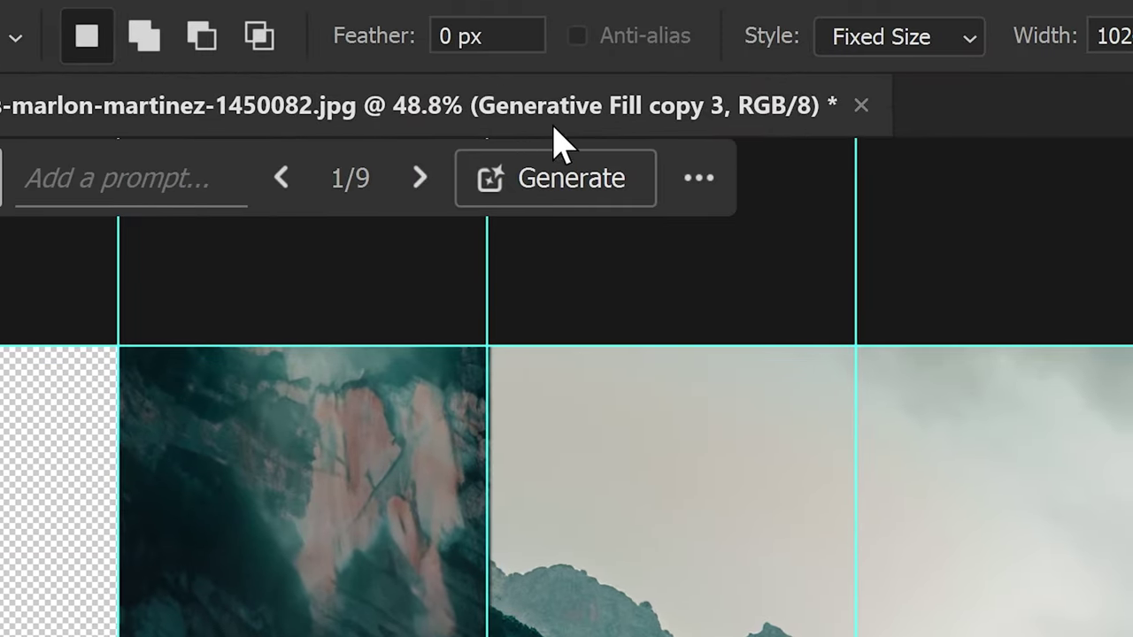
left_click(662, 178)
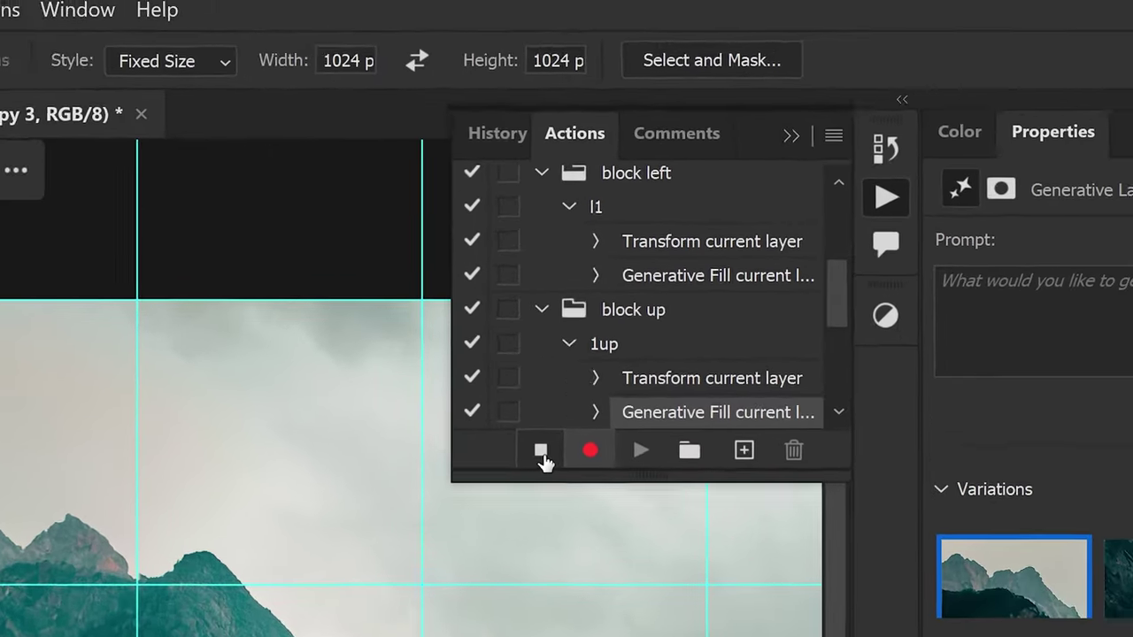
left_click(875, 261)
scroll(613, 364, "up", 1)
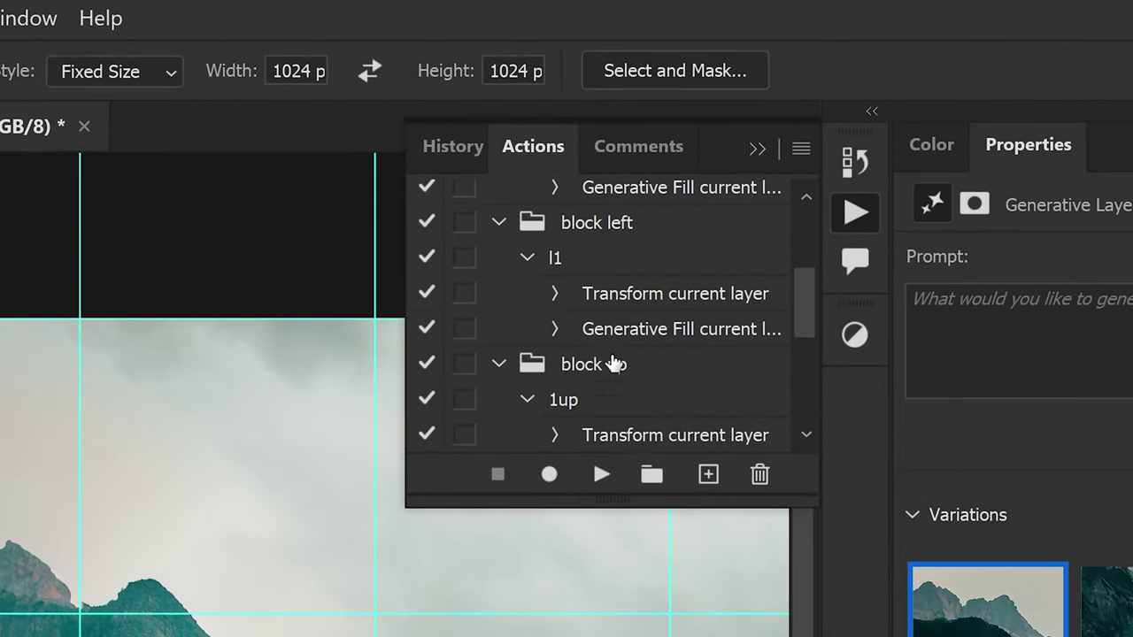
left_click_drag(622, 507, 626, 636)
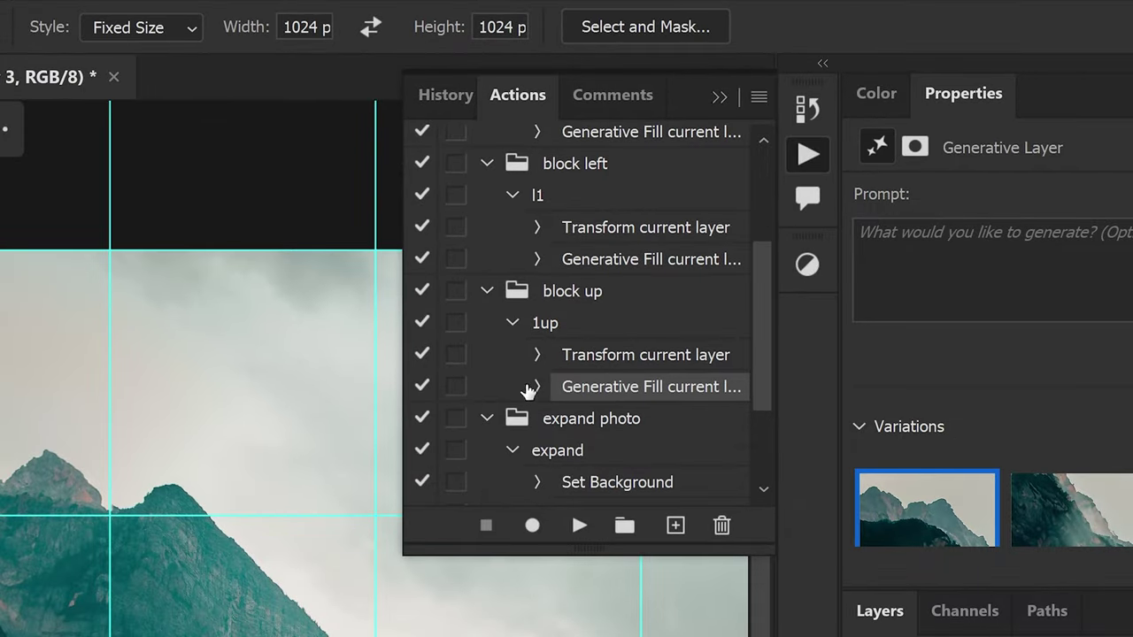
- Delete the three Generative Fill copy layers
scroll(571, 427, "up", 3)
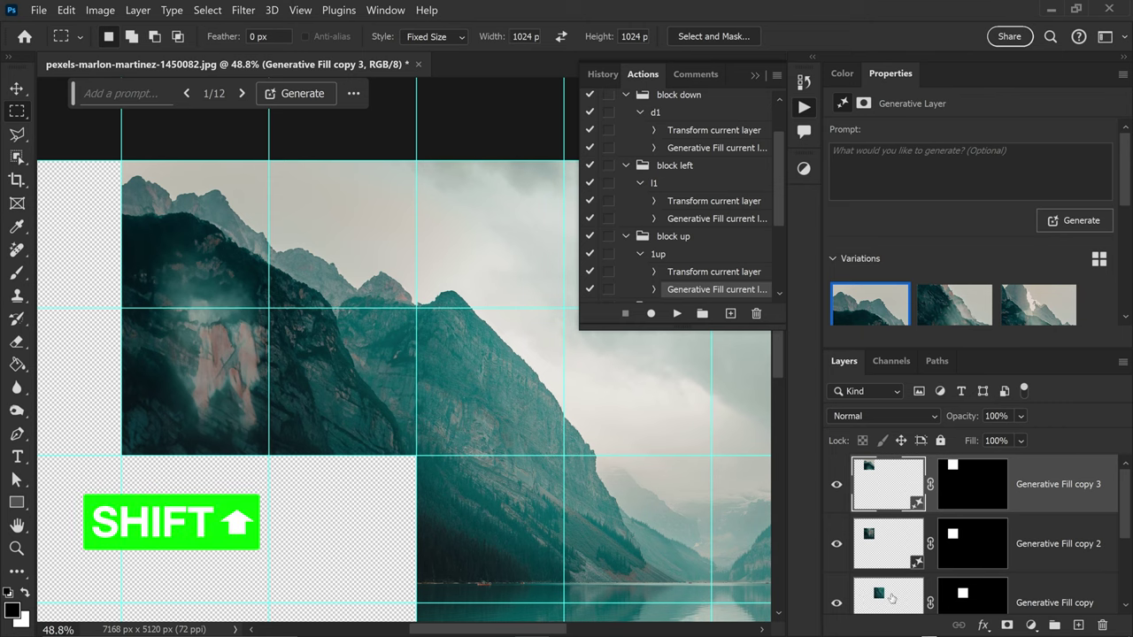
left_click(904, 496, "shift")
key("Delete")
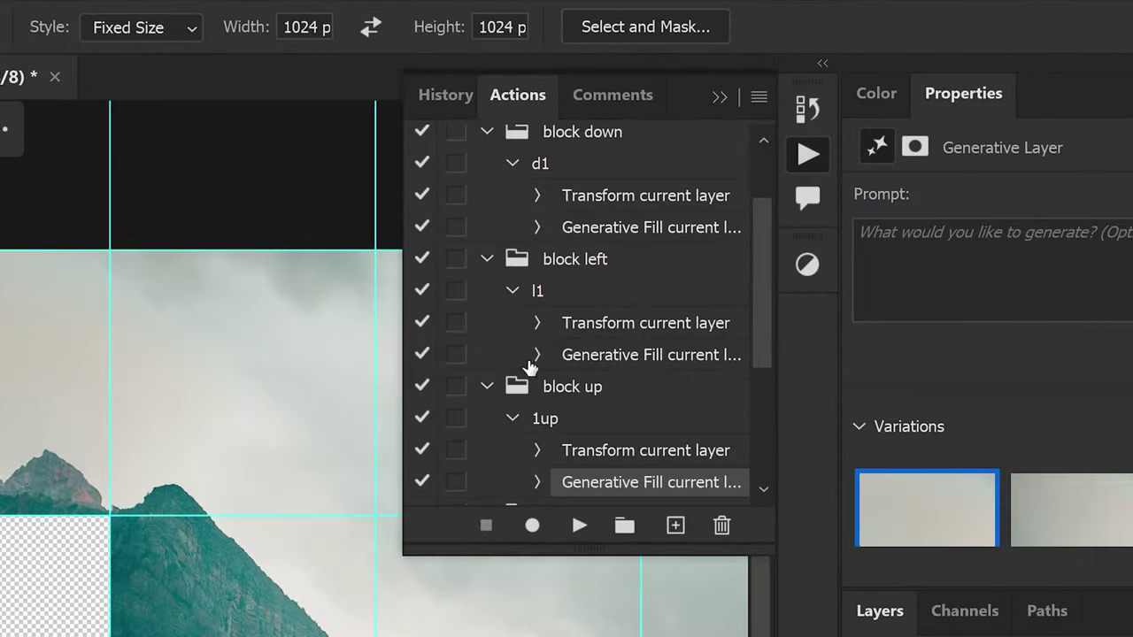
- Resume recording the expand action after its last Generative Fill step
scroll(682, 272, "down", 3)
scroll(599, 434, "down", 4)
left_click(608, 490)
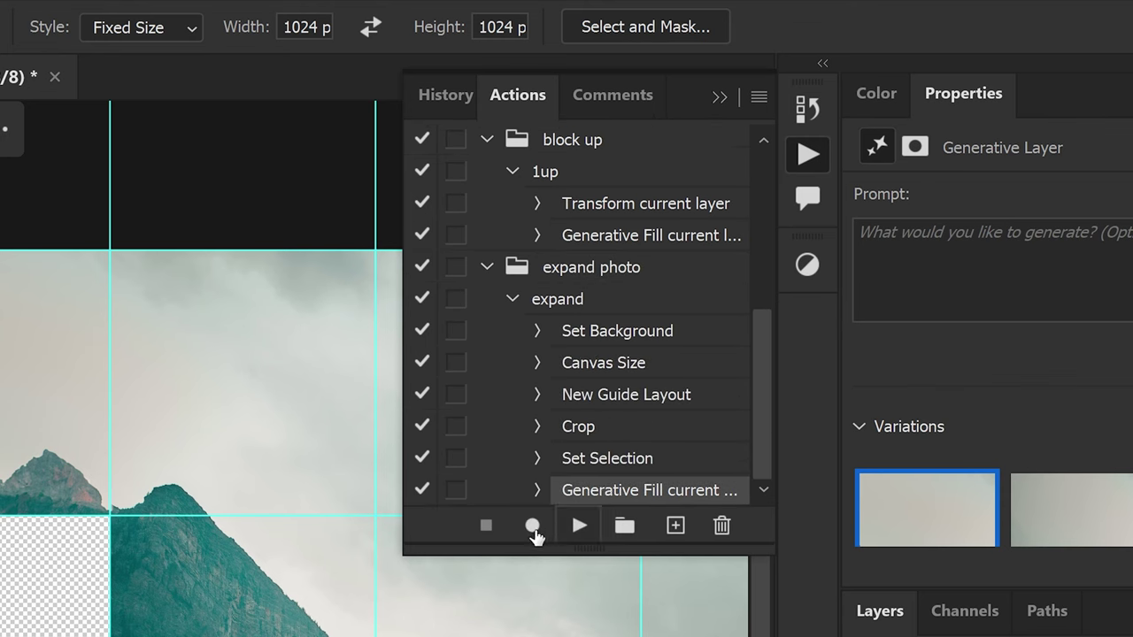
left_click(532, 526)
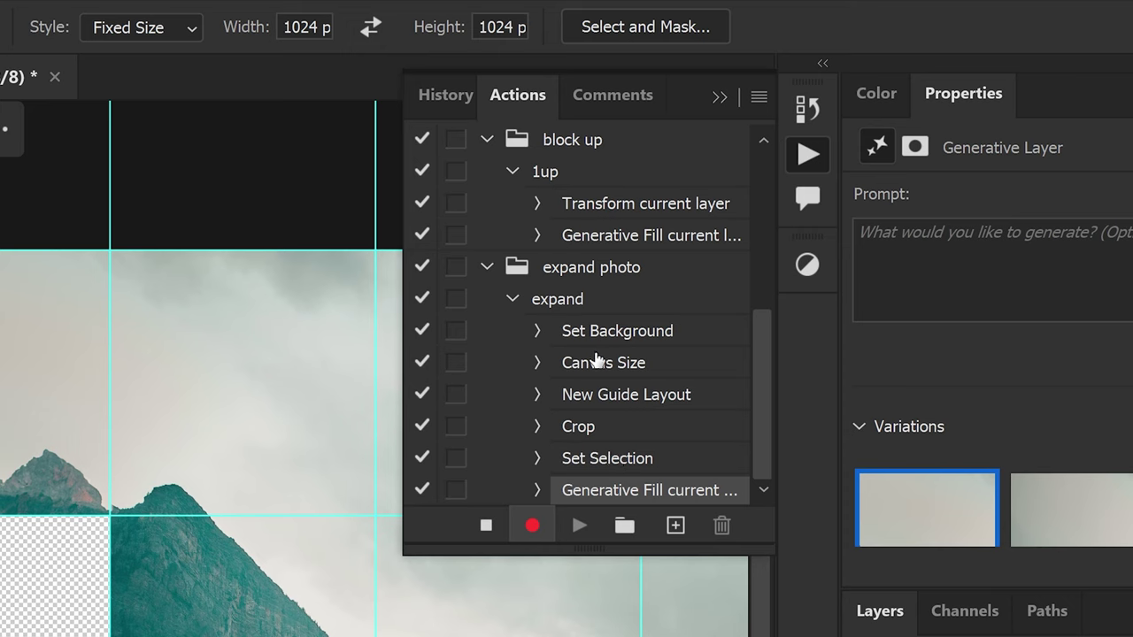
- Replay the d1 action four times to fill blocks below the photo through Generative Fill copy 4
scroll(591, 354, "up", 9)
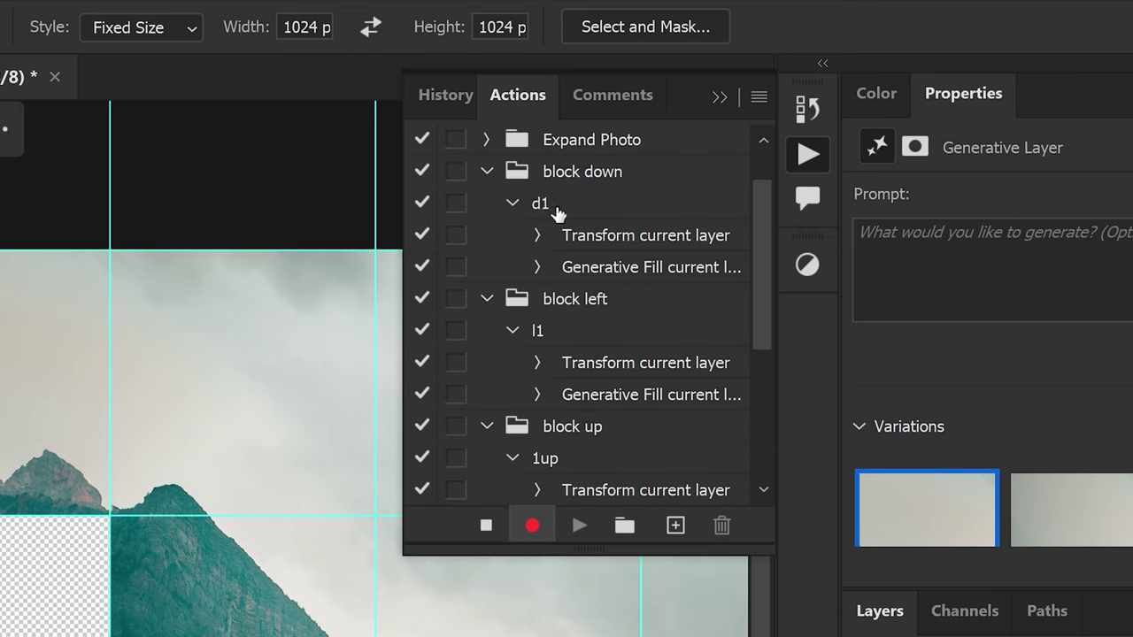
left_click(557, 212)
left_click(580, 526)
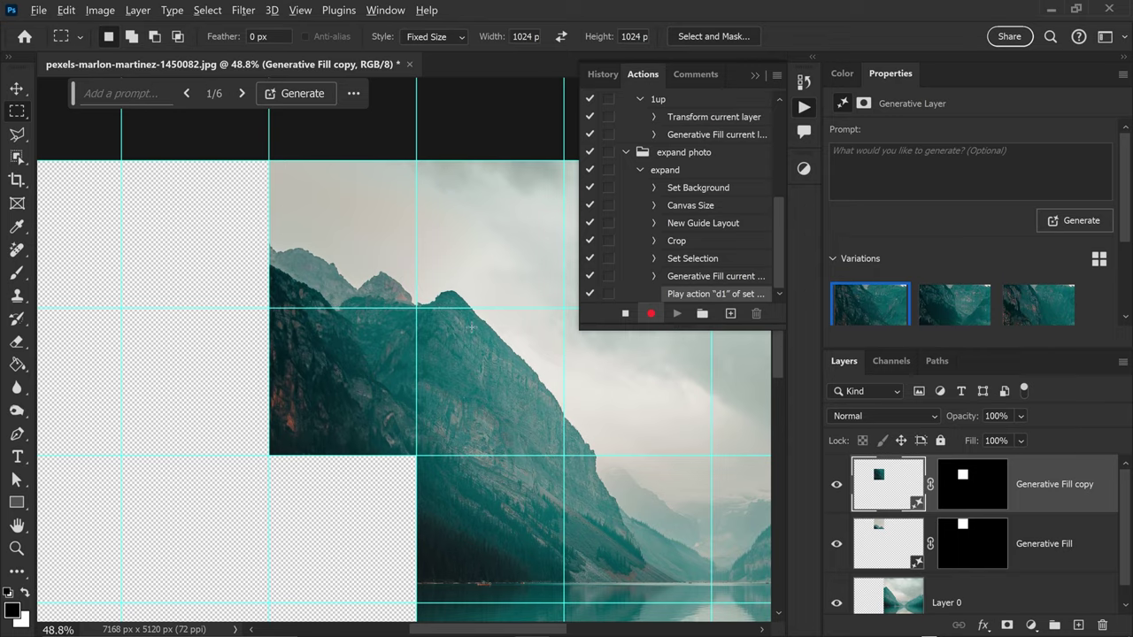
scroll(471, 327, "down", 2)
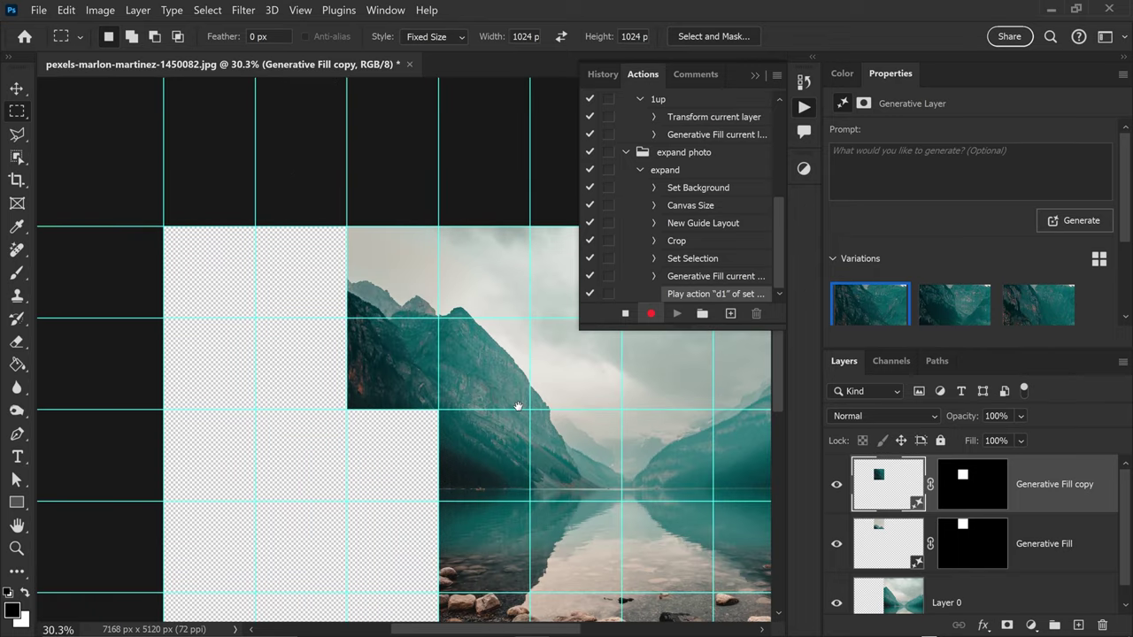
scroll(513, 392, "down", 4)
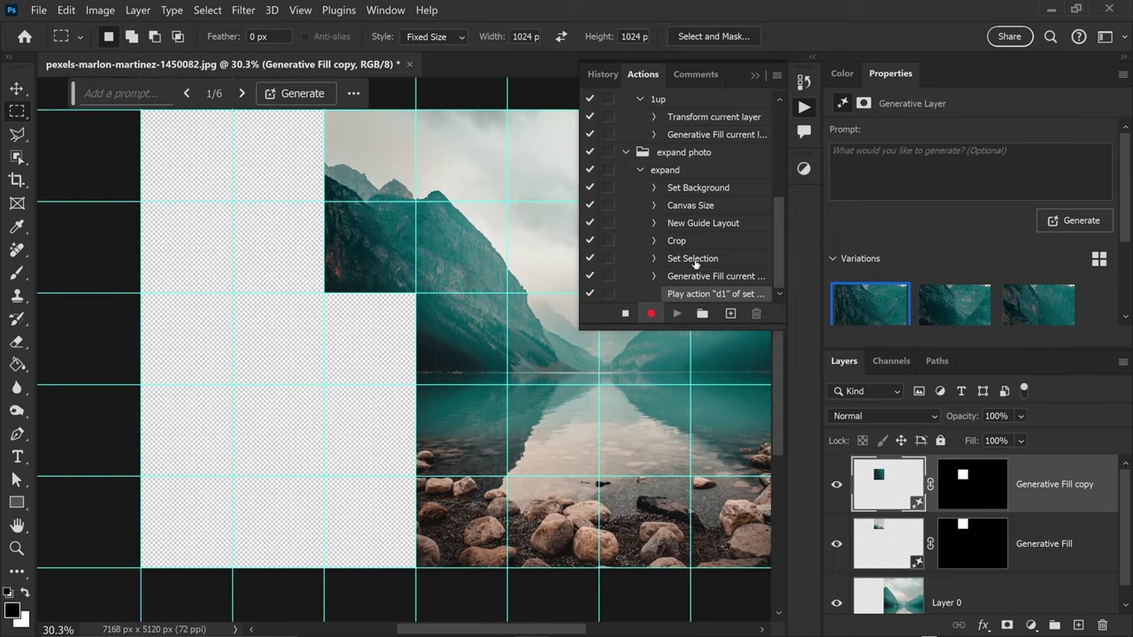
scroll(694, 262, "up", 5)
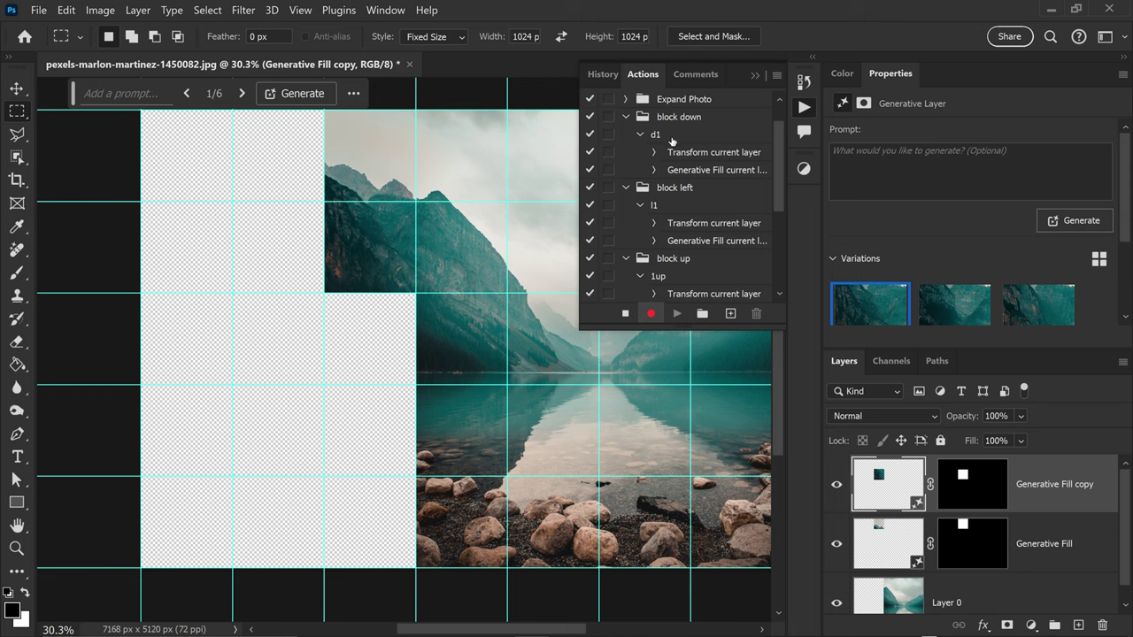
left_click(673, 136)
left_click(676, 313)
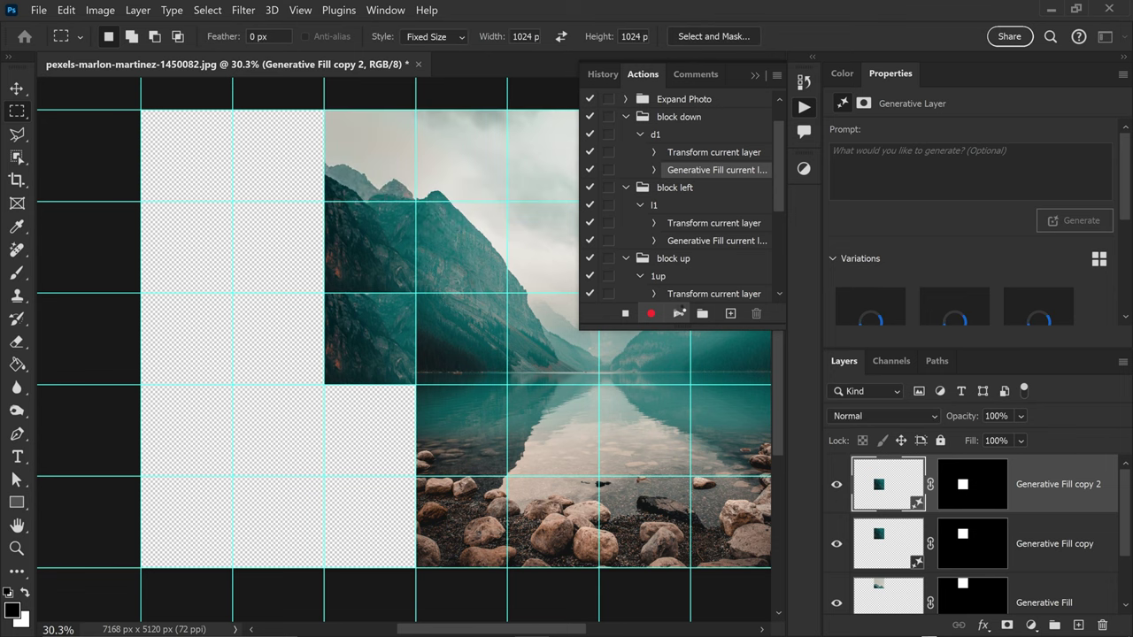
scroll(679, 283, "up", 5)
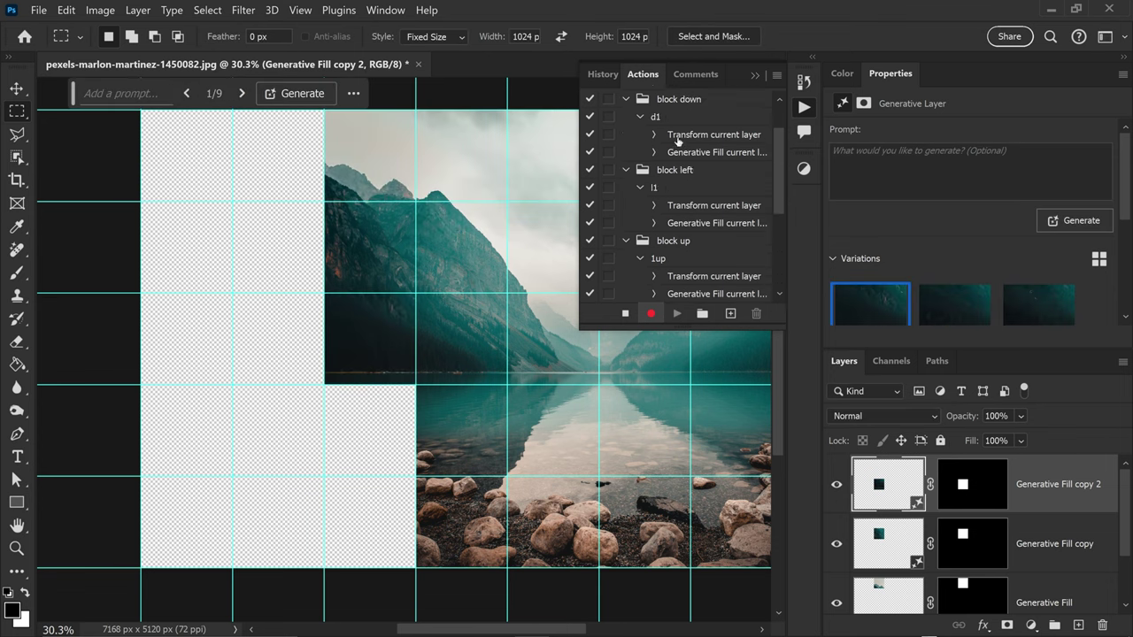
left_click(678, 314)
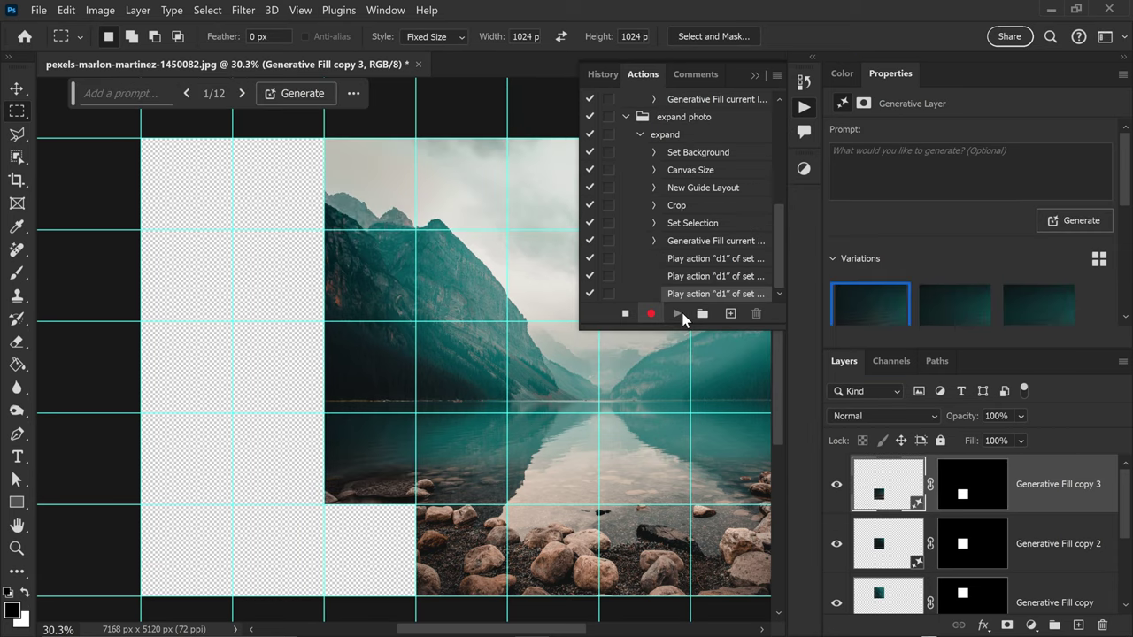
scroll(689, 198, "up", 3)
scroll(673, 159, "up", 2)
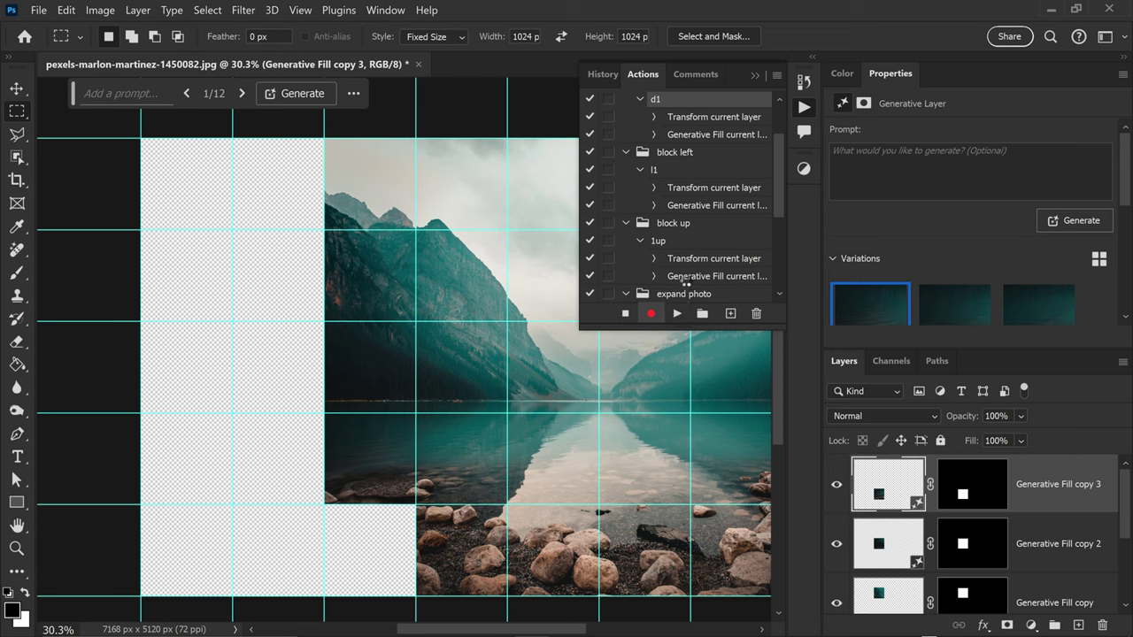
left_click(678, 314)
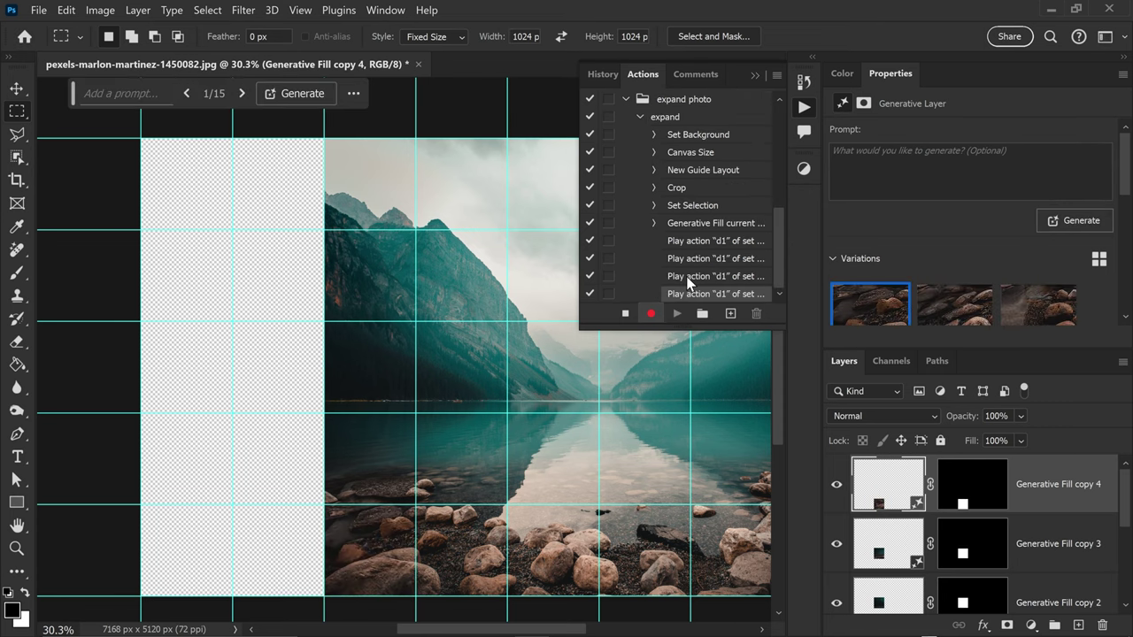
scroll(677, 232, "up", 5)
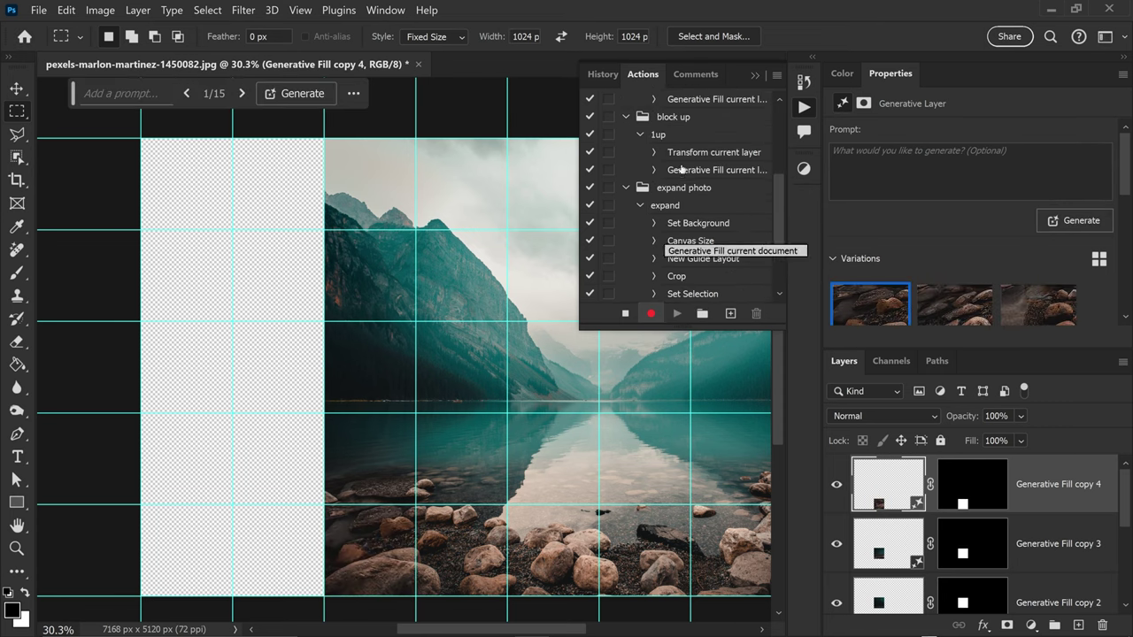
- Play the l1 action once to generate a block one column further left
left_click(665, 118)
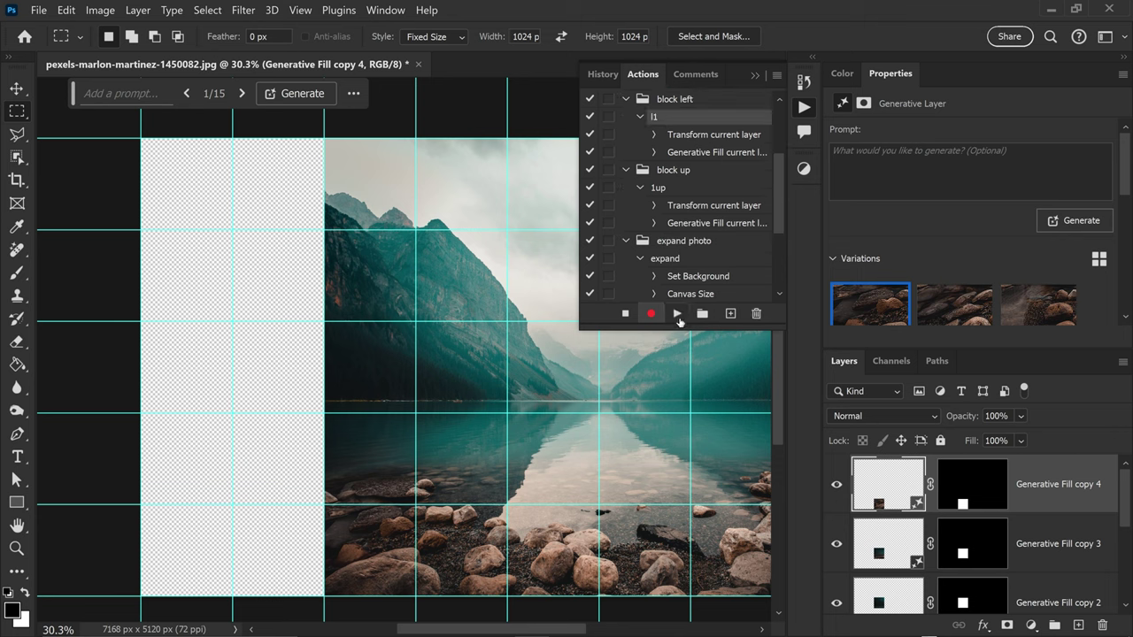
left_click(678, 316)
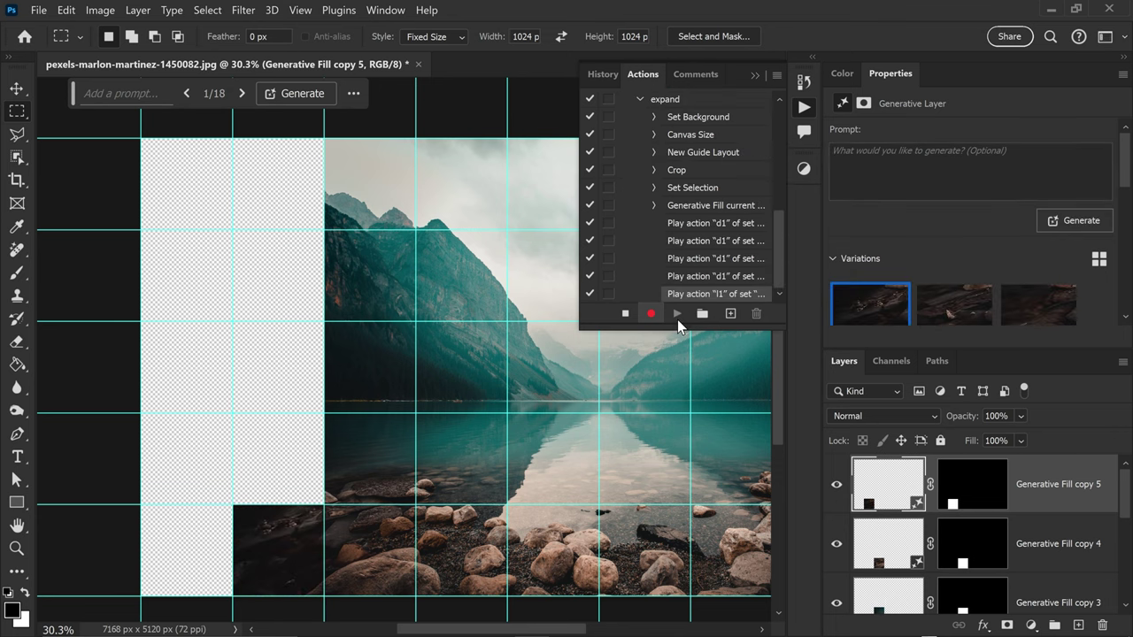
scroll(682, 213, "up", 4)
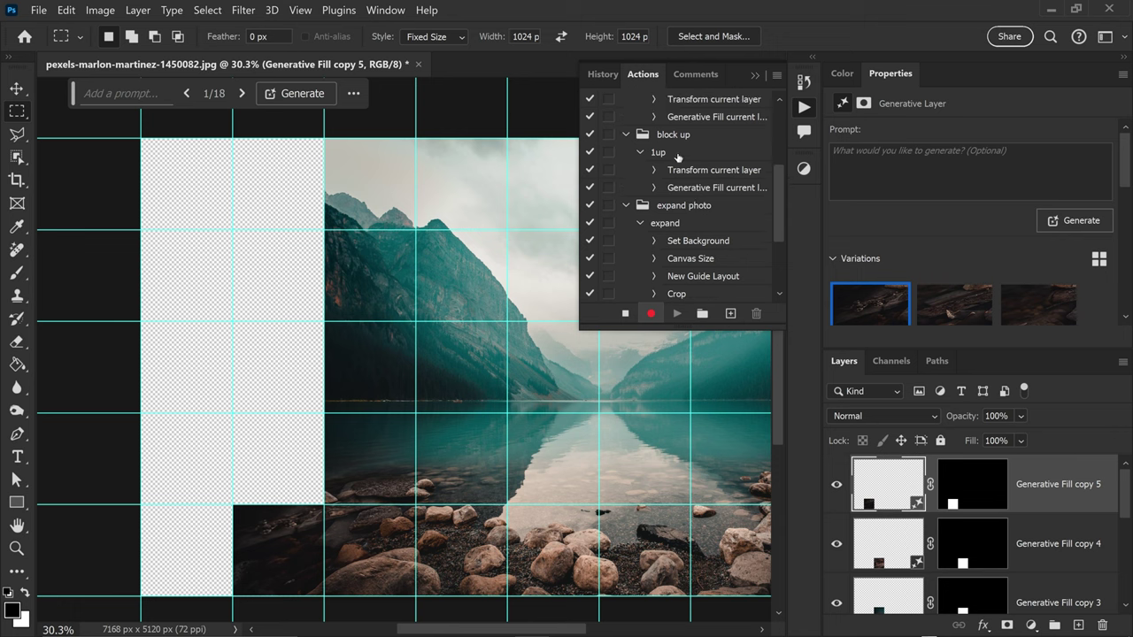
- Replay the 1up action four times to fill that column upward to Generative Fill copy 9
left_click(677, 155)
left_click(678, 314)
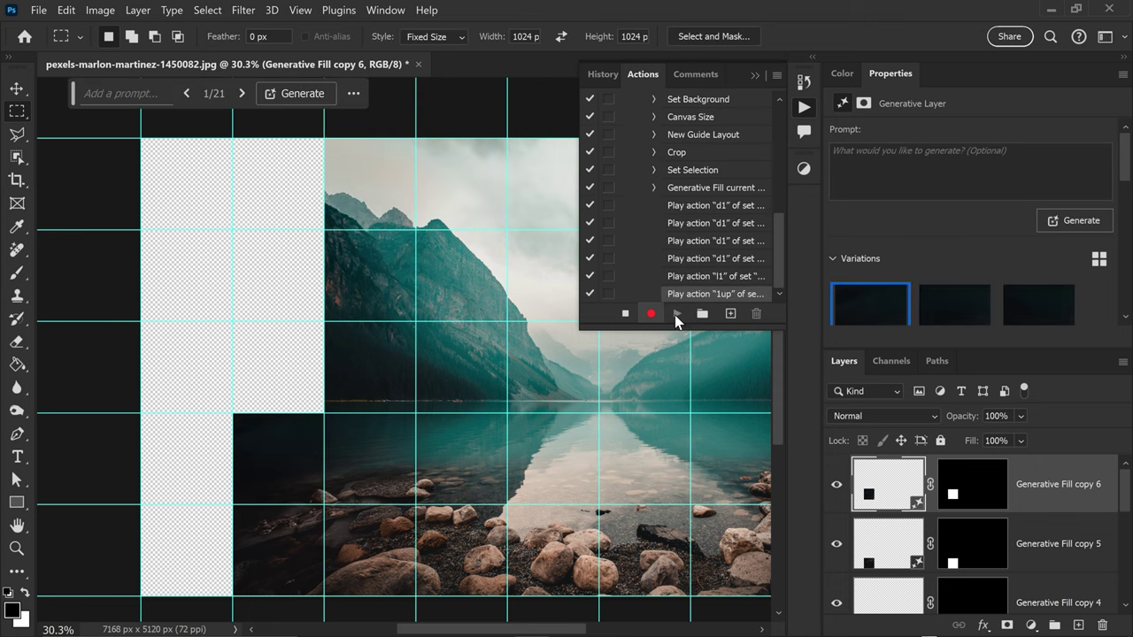
scroll(692, 256, "up", 3)
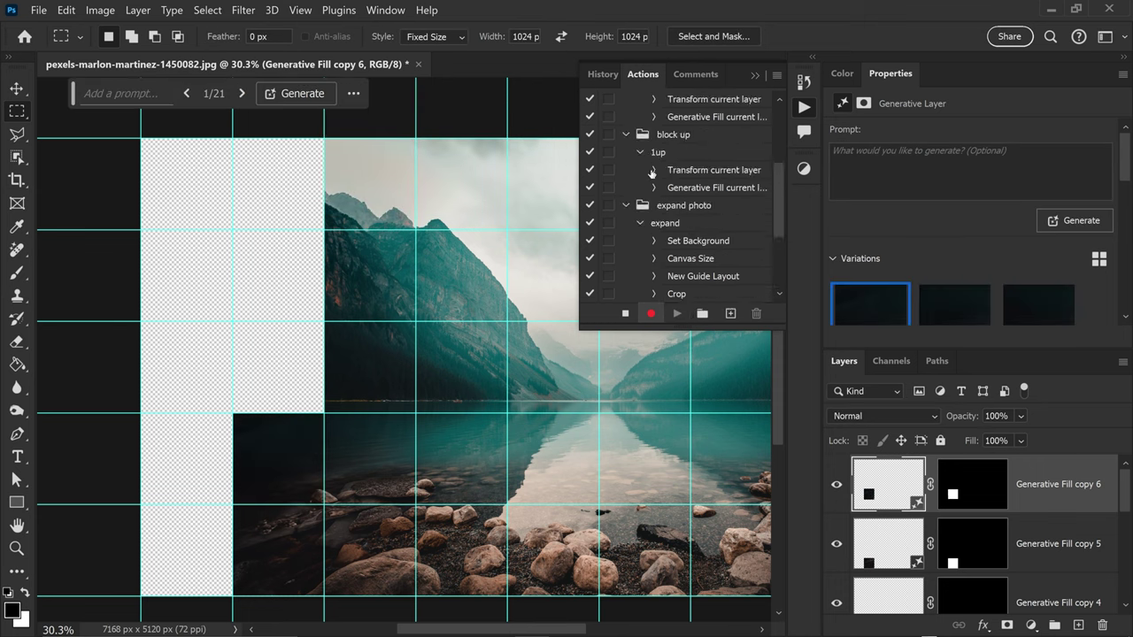
left_click(656, 153)
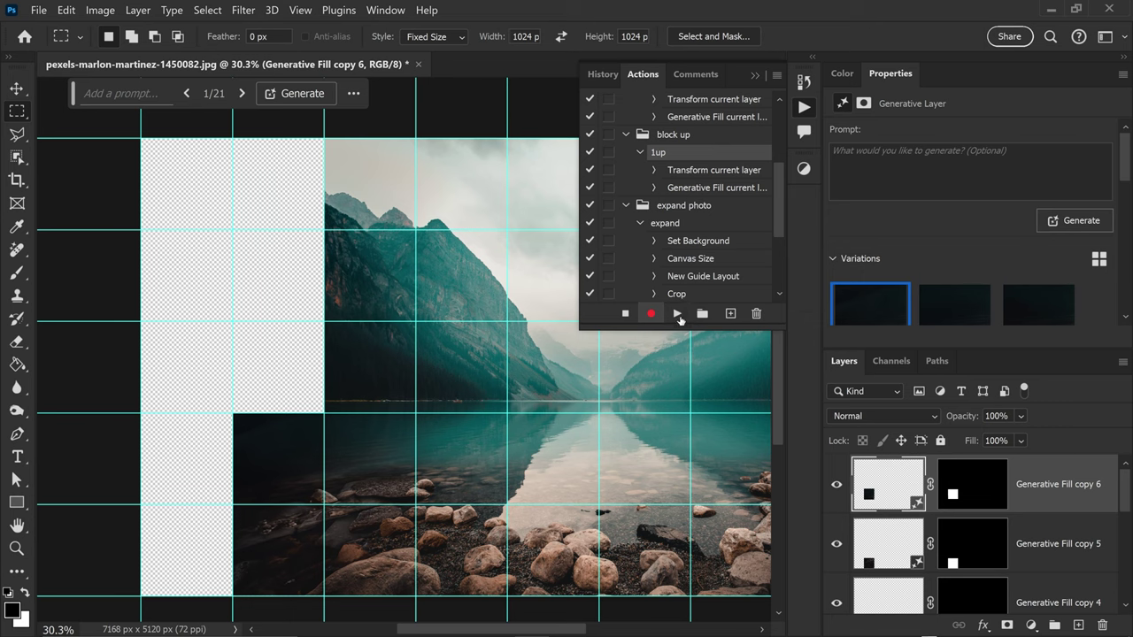
left_click(677, 315)
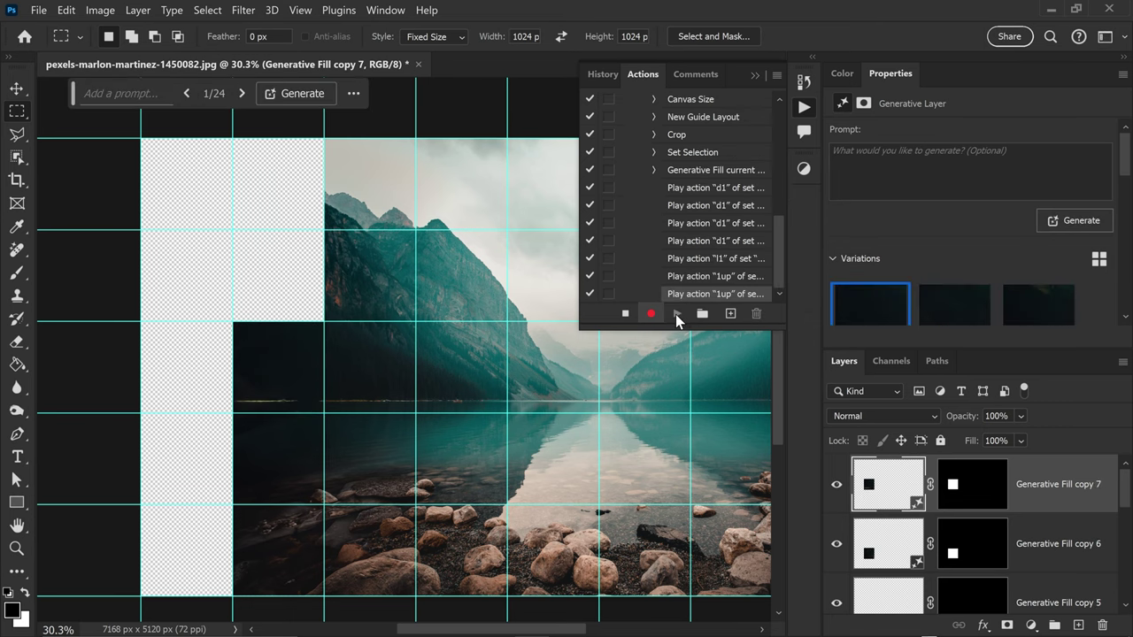
scroll(670, 189, "up", 5)
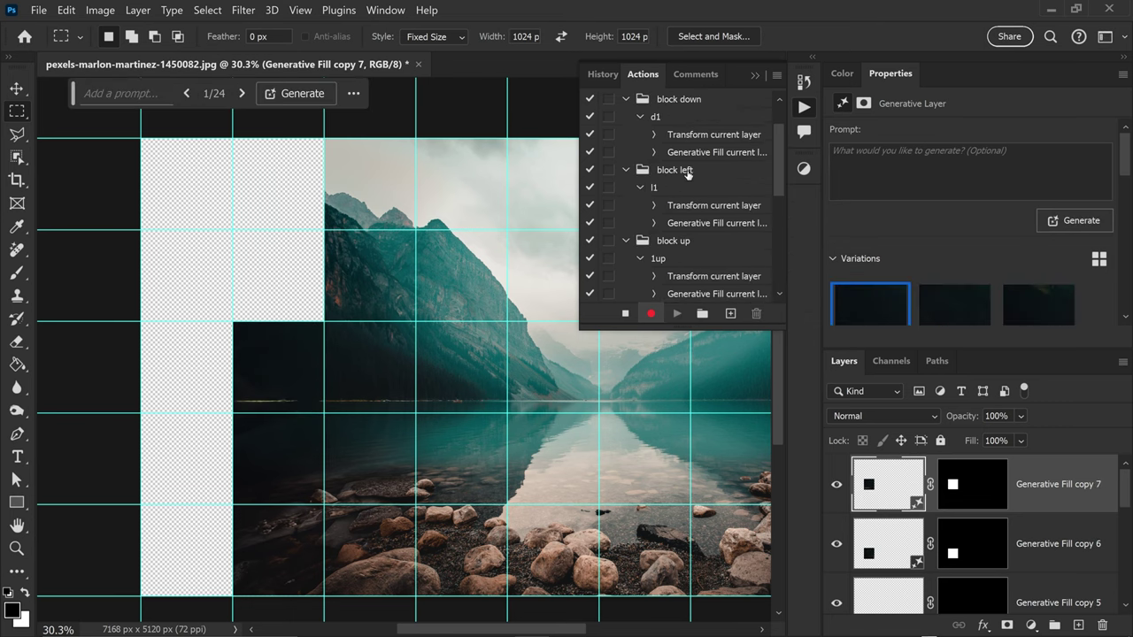
left_click(678, 262)
left_click(677, 313)
scroll(673, 204, "up", 3)
left_click(671, 137)
left_click(677, 314)
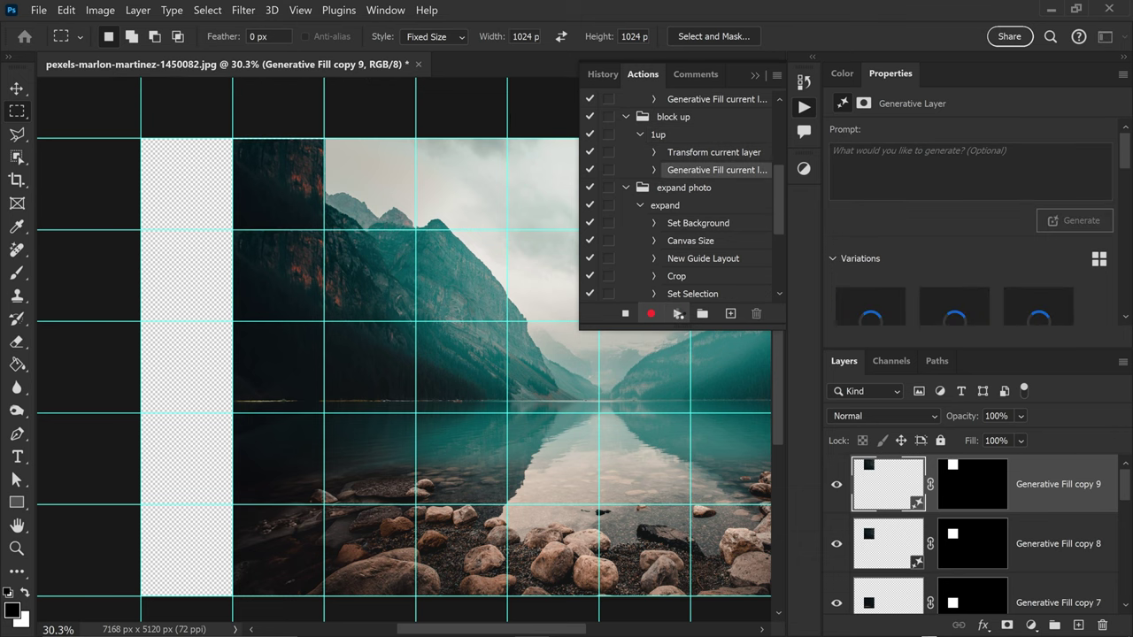
scroll(688, 177, "up", 5)
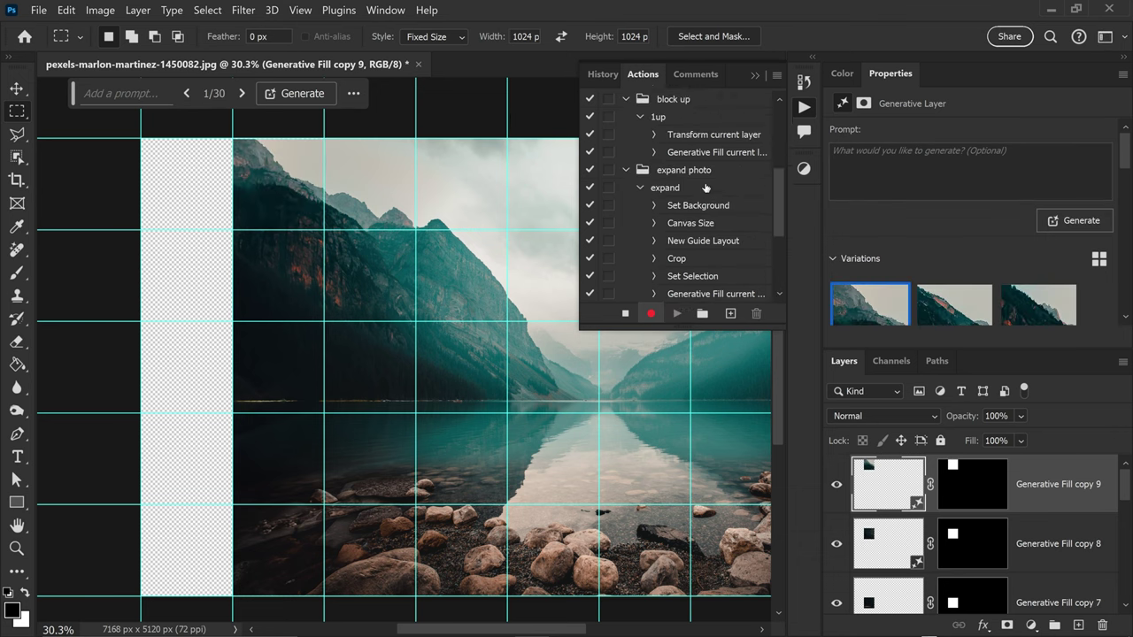
- Play the l1 action to generate the top block of the next column left
left_click(667, 101)
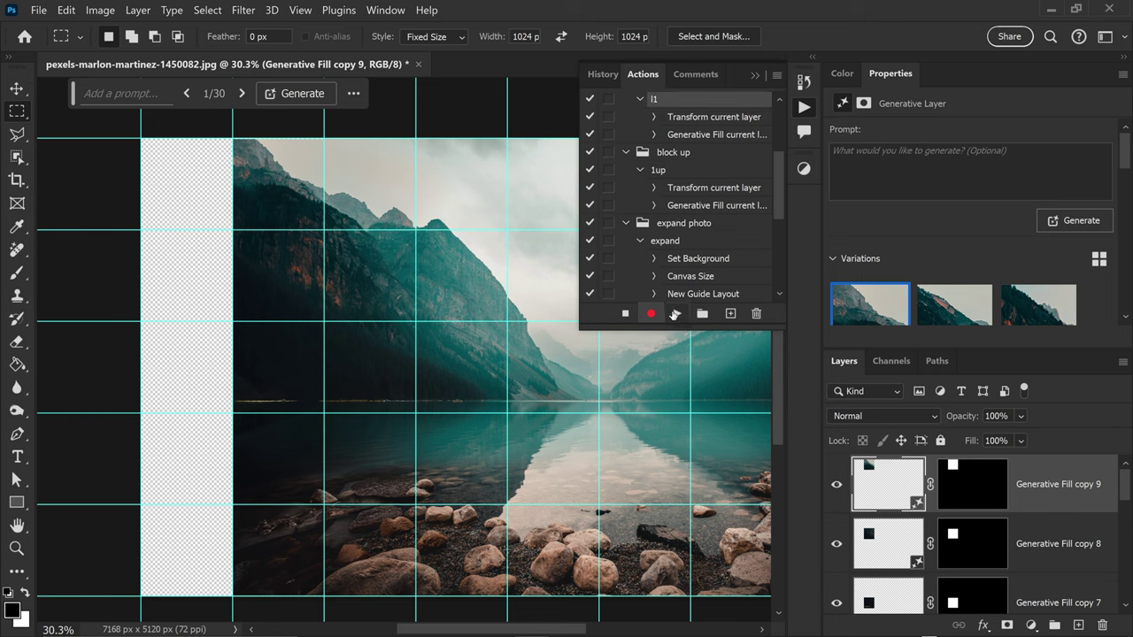
left_click(676, 314)
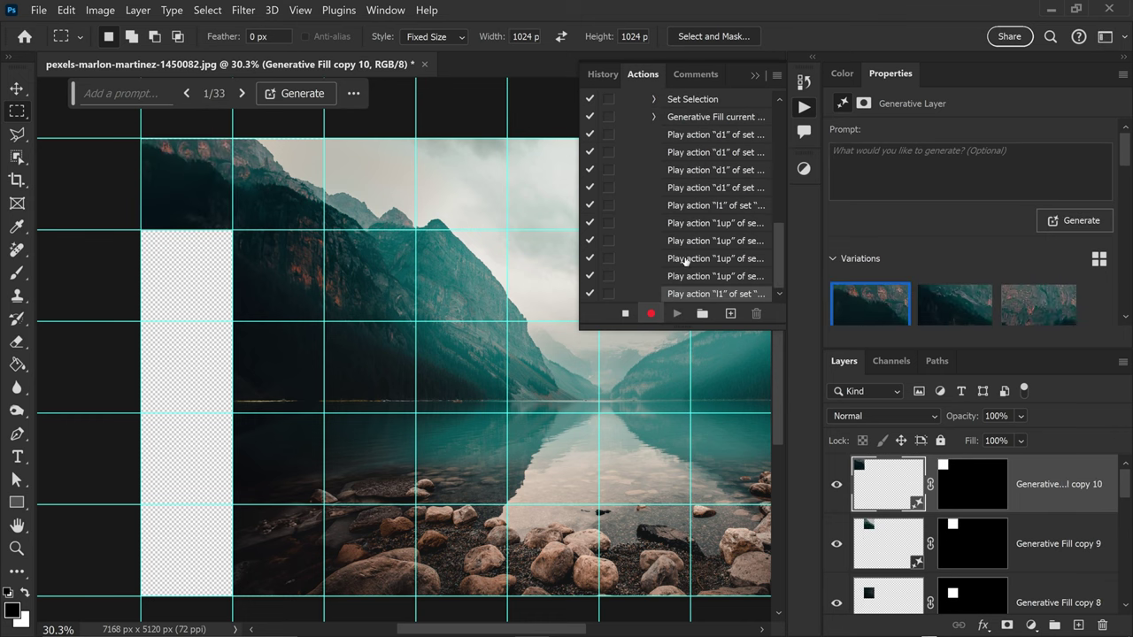
scroll(686, 257, "up", 10)
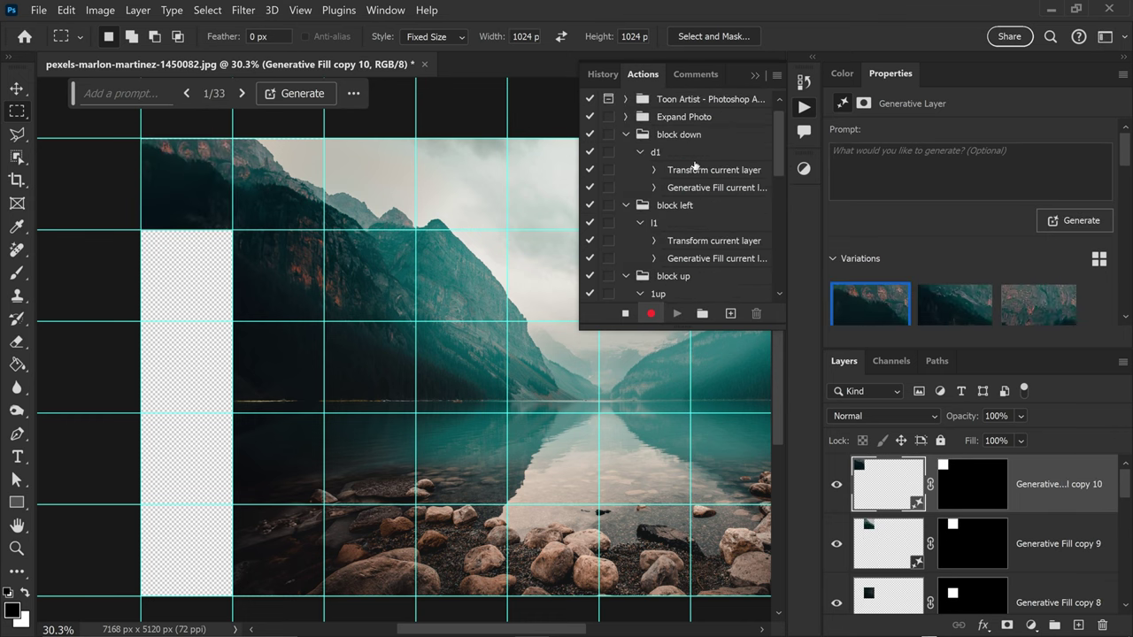
- Replay the d1 action repeatedly to fill that column downward to Generative Fill copy 14
left_click(690, 158)
left_click(675, 315)
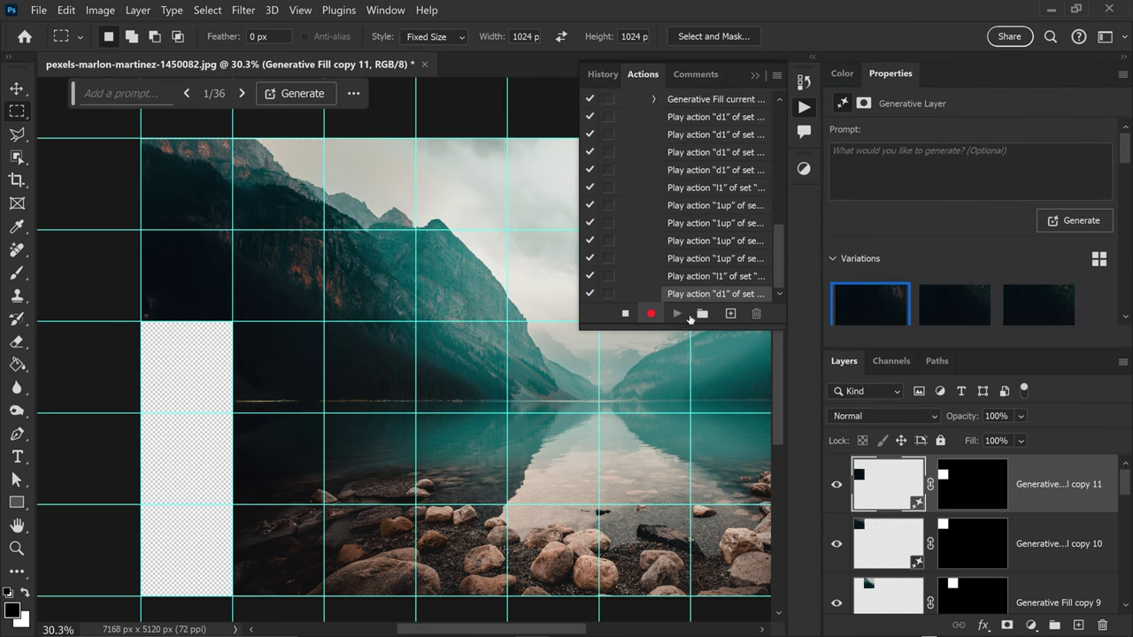
scroll(682, 151, "up", 5)
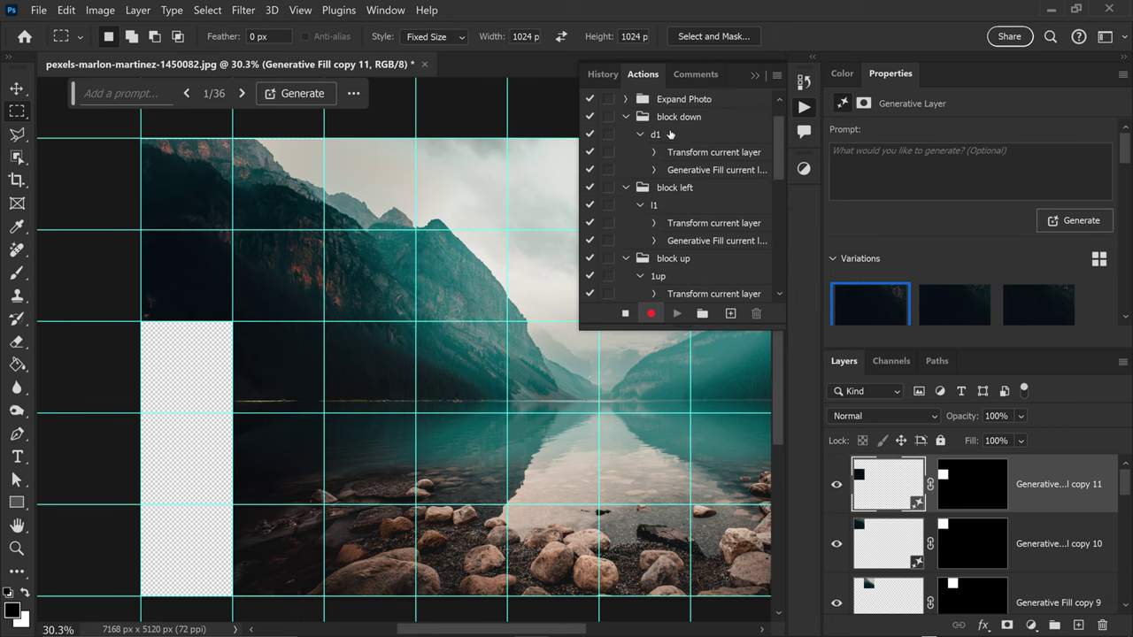
left_click(671, 134)
left_click(675, 313)
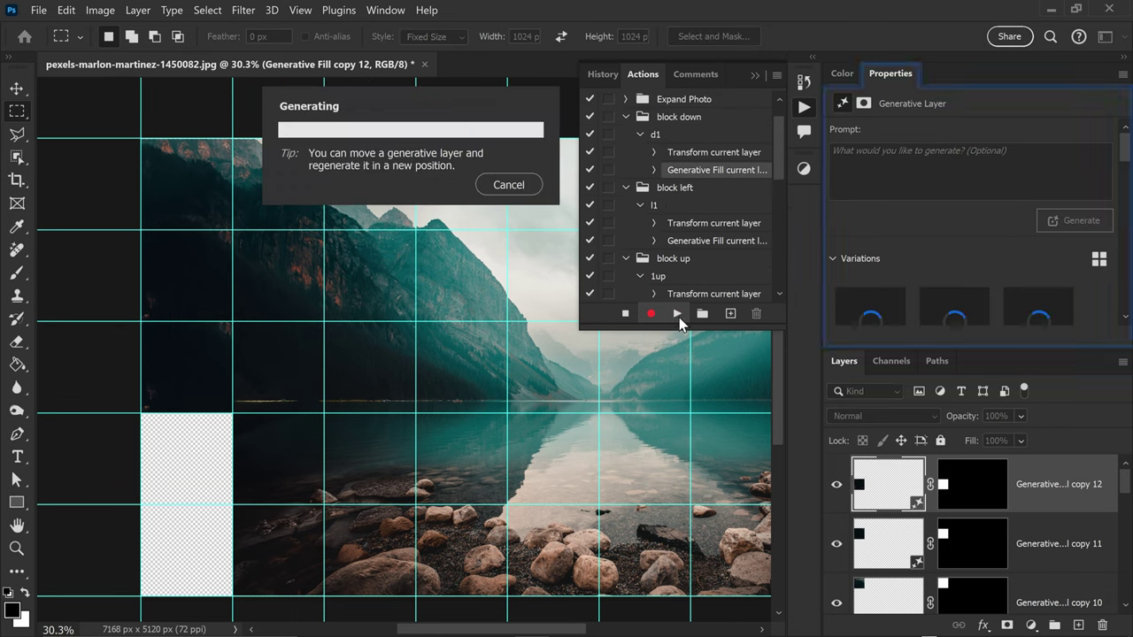
scroll(653, 118, "up", 10)
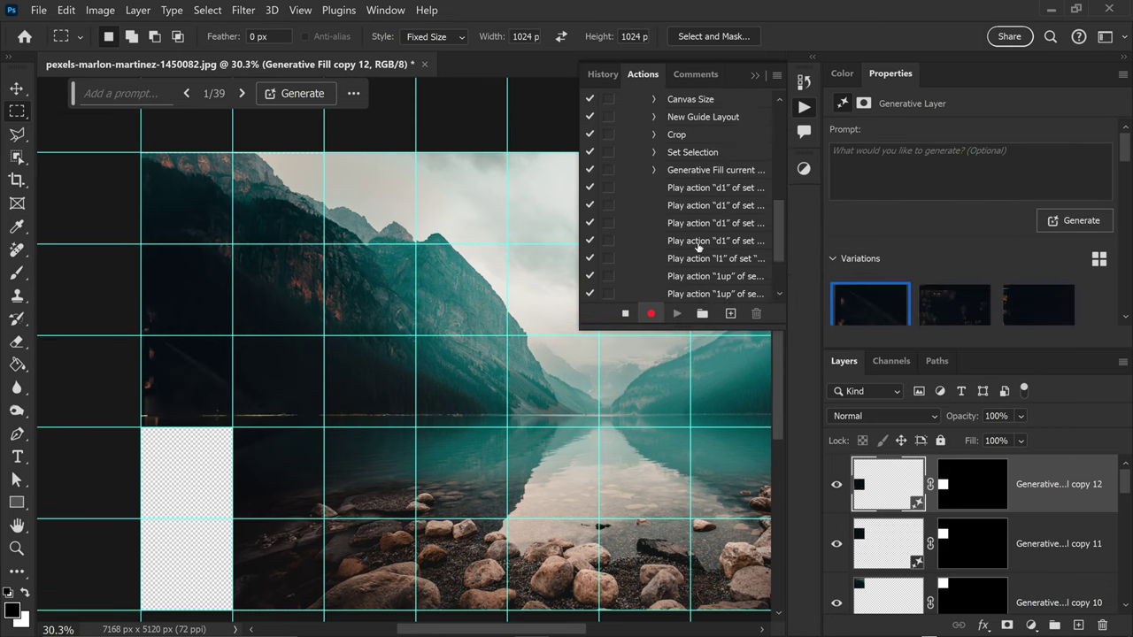
left_click(662, 107)
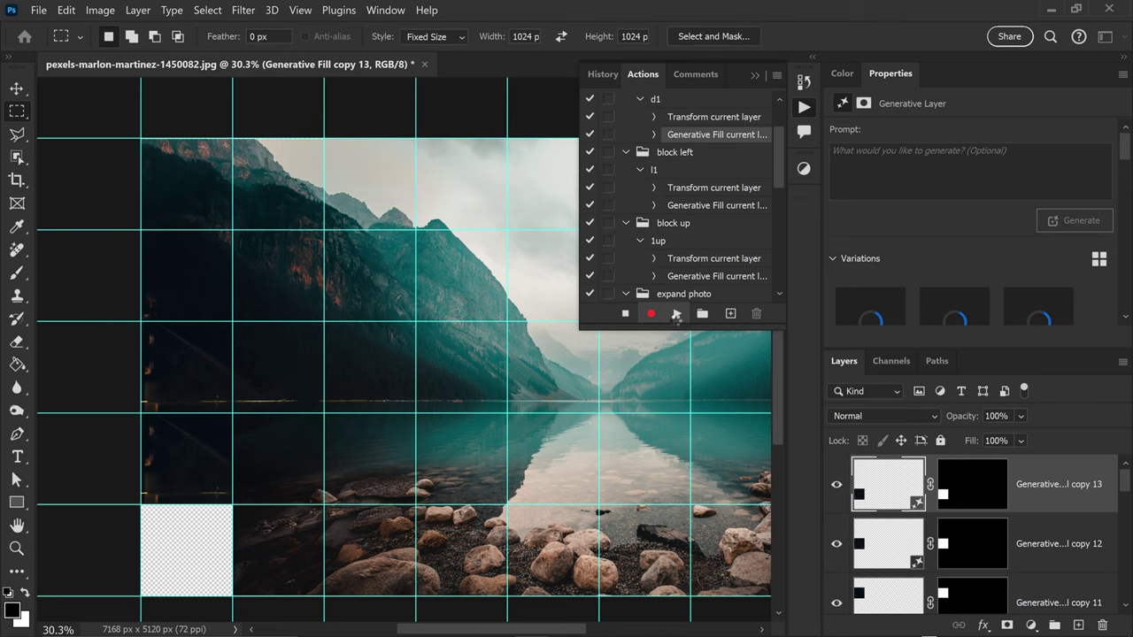
scroll(684, 255, "up", 4)
left_click(666, 120)
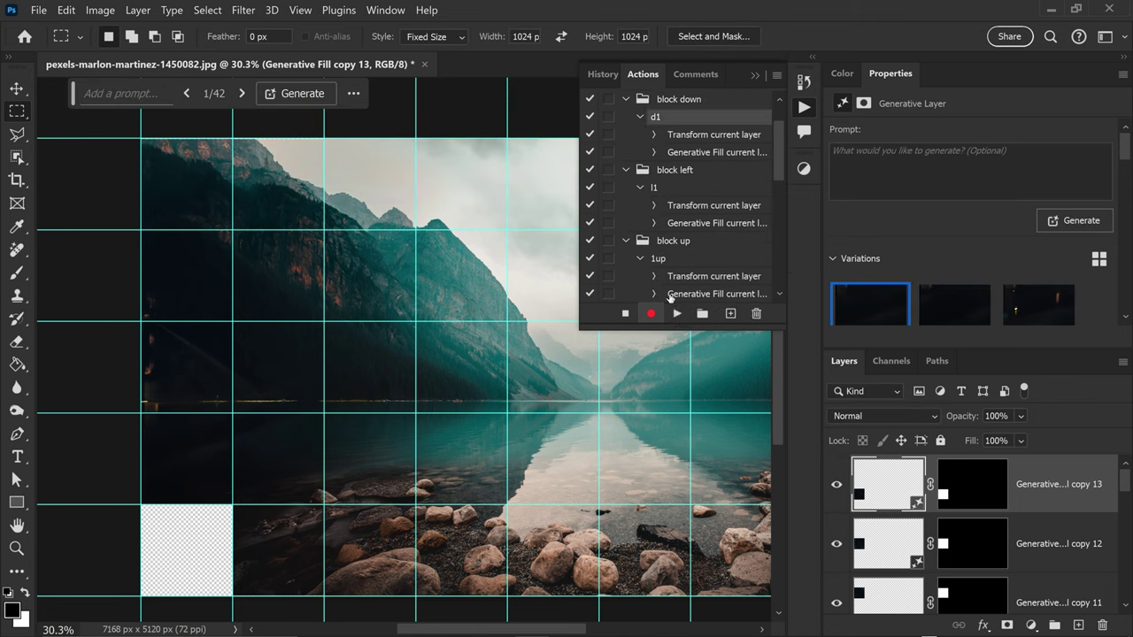
left_click(677, 313)
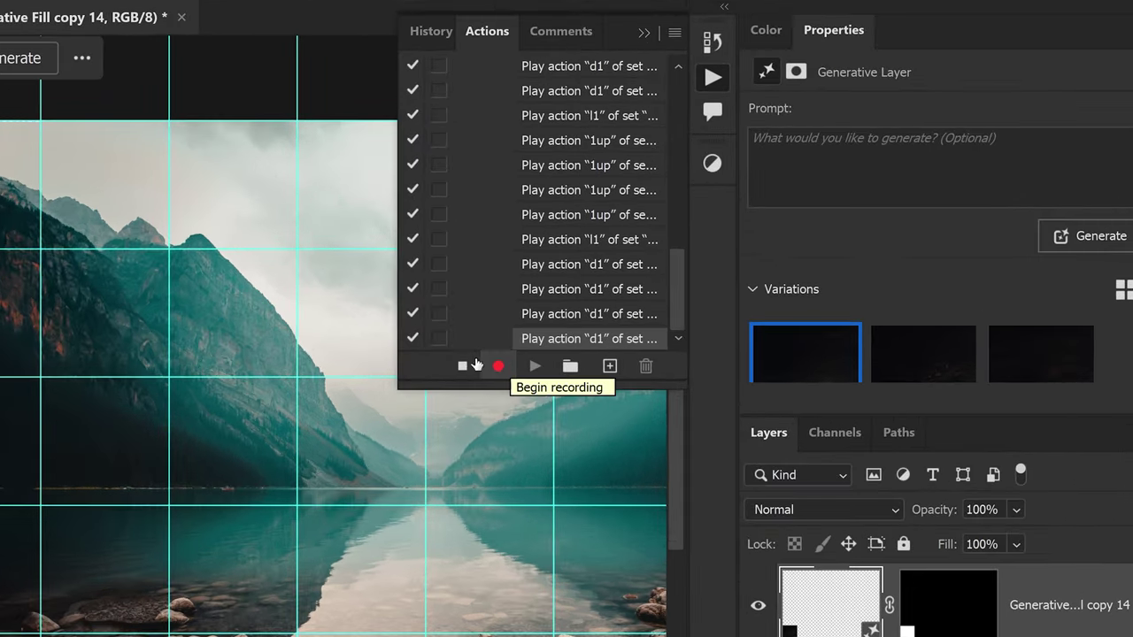
- Stop recording the expand action and lengthen the Actions panel to view its steps
left_click(627, 313)
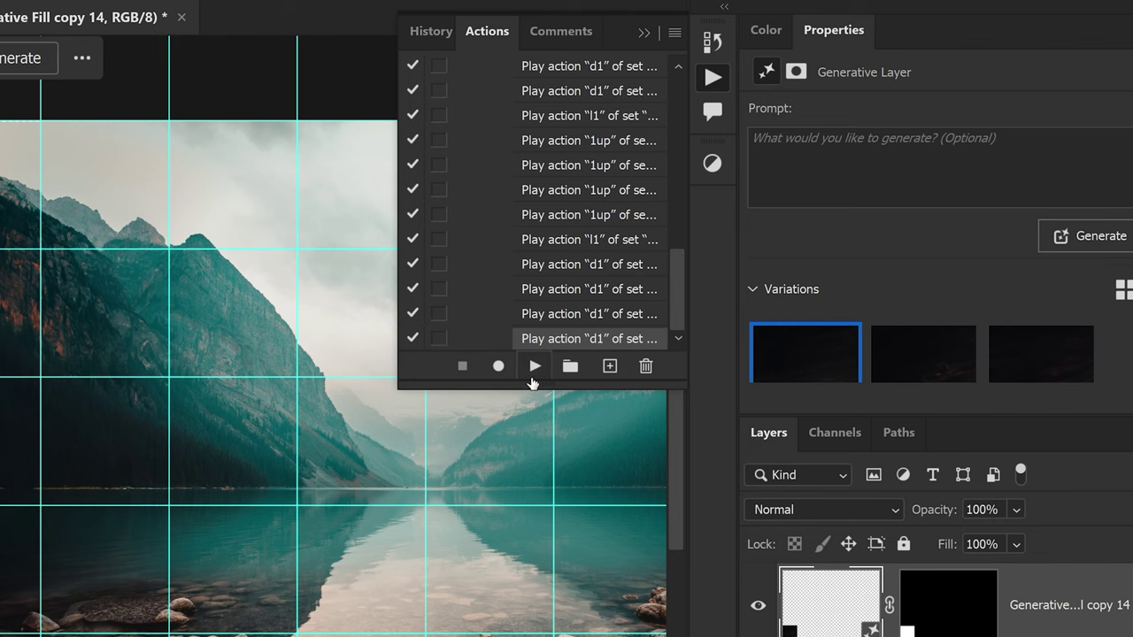
left_click_drag(534, 385, 531, 580)
scroll(208, 501, "down", 1)
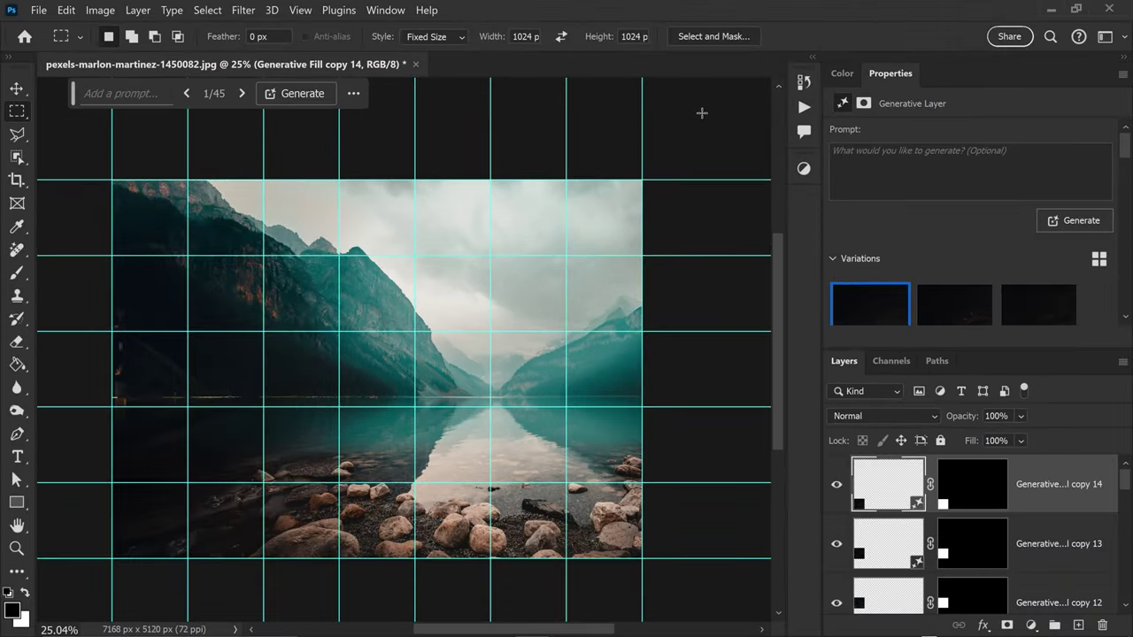
- Hide the guides with Ctrl+H and inspect the generated left mountainside
key("ctrl+h")
key("ctrl+h")
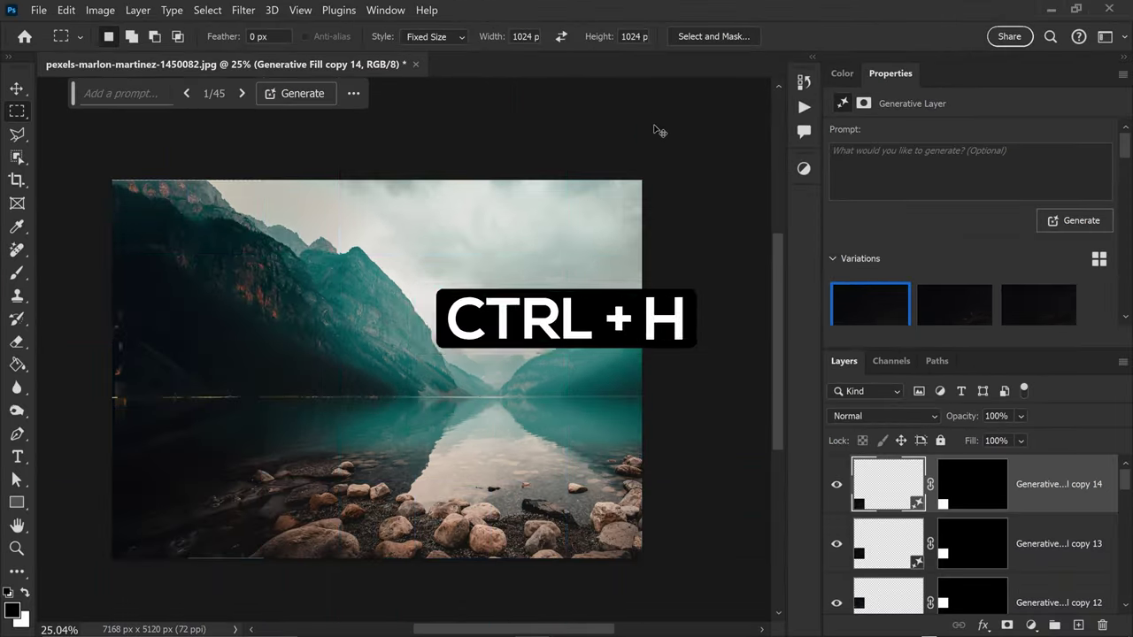
scroll(325, 431, "up", 4)
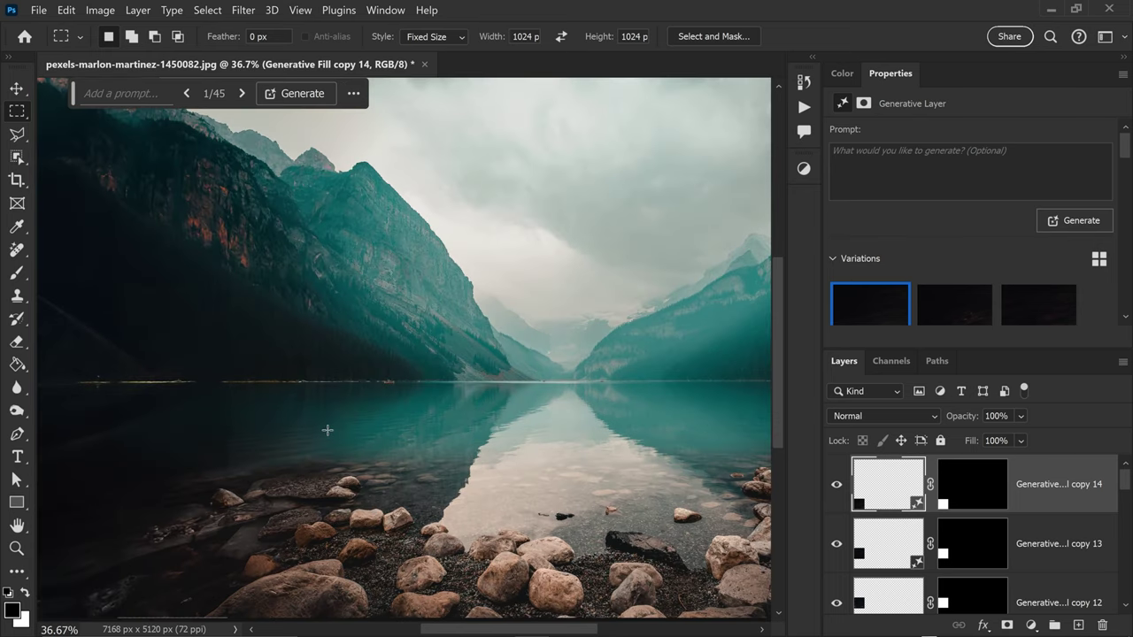
left_click_drag(307, 349, 368, 365)
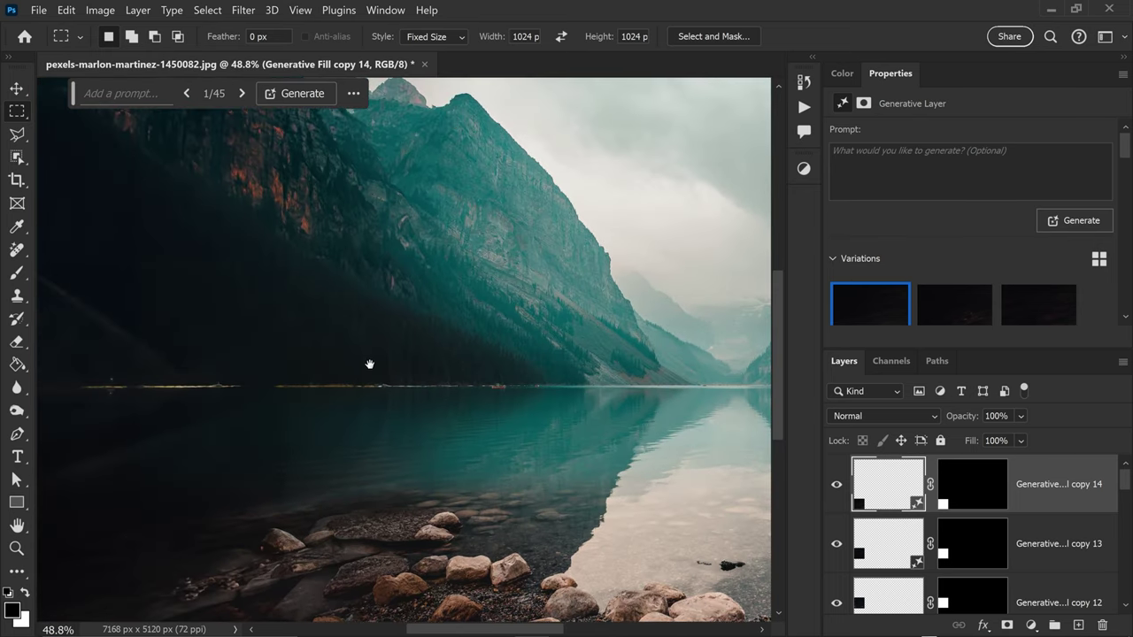
left_click_drag(281, 256, 311, 306)
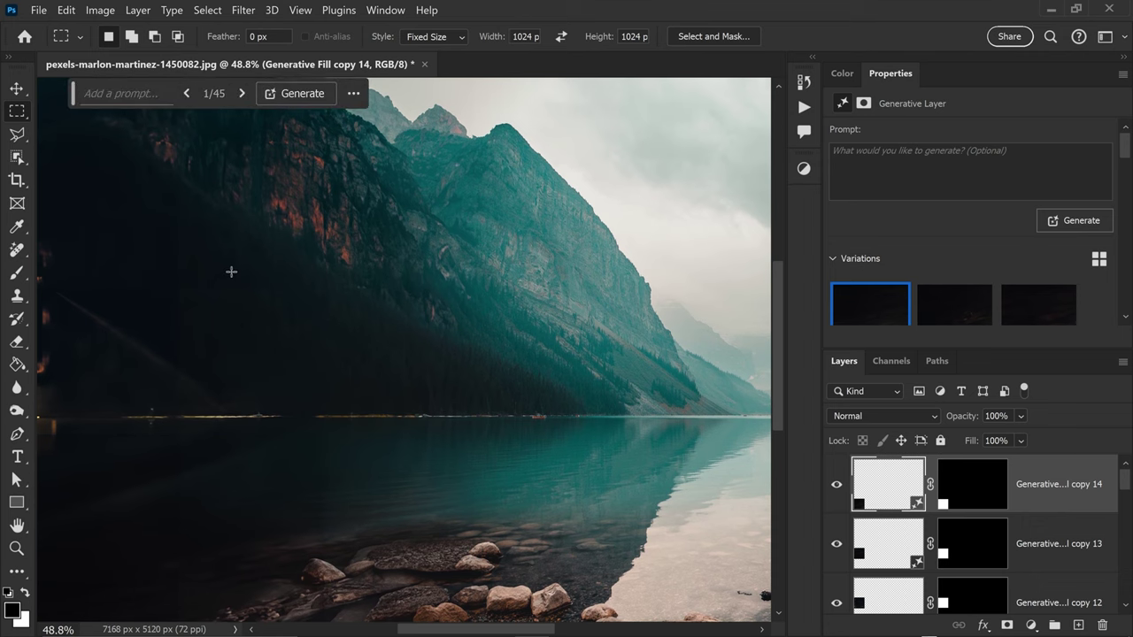
left_click_drag(394, 307, 390, 329)
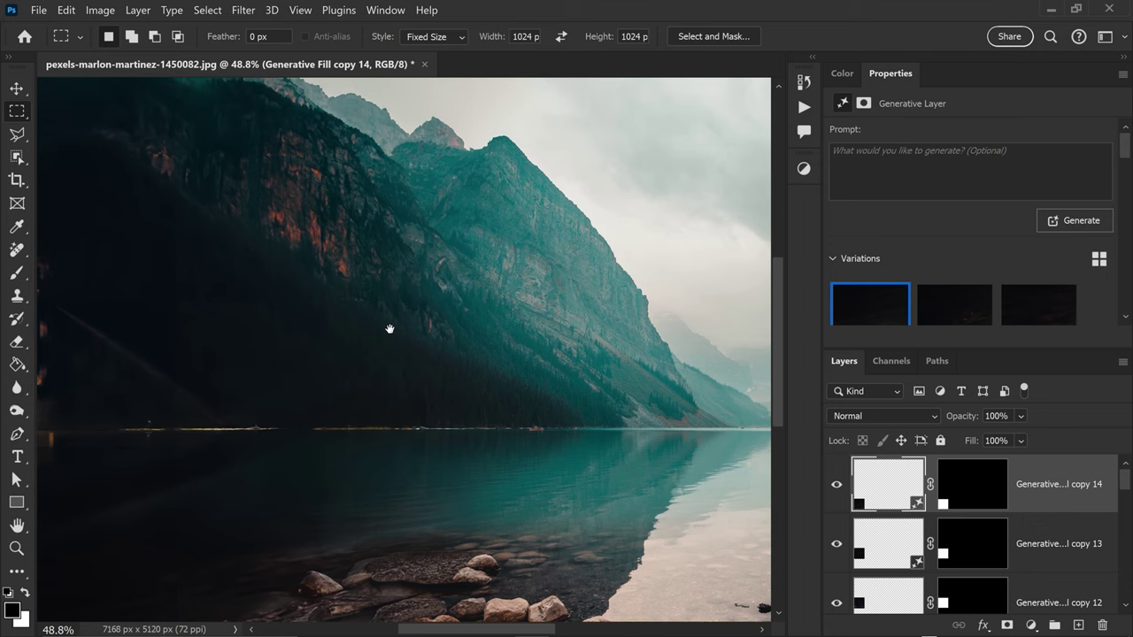
scroll(576, 448, "up", 2)
scroll(516, 451, "up", 3)
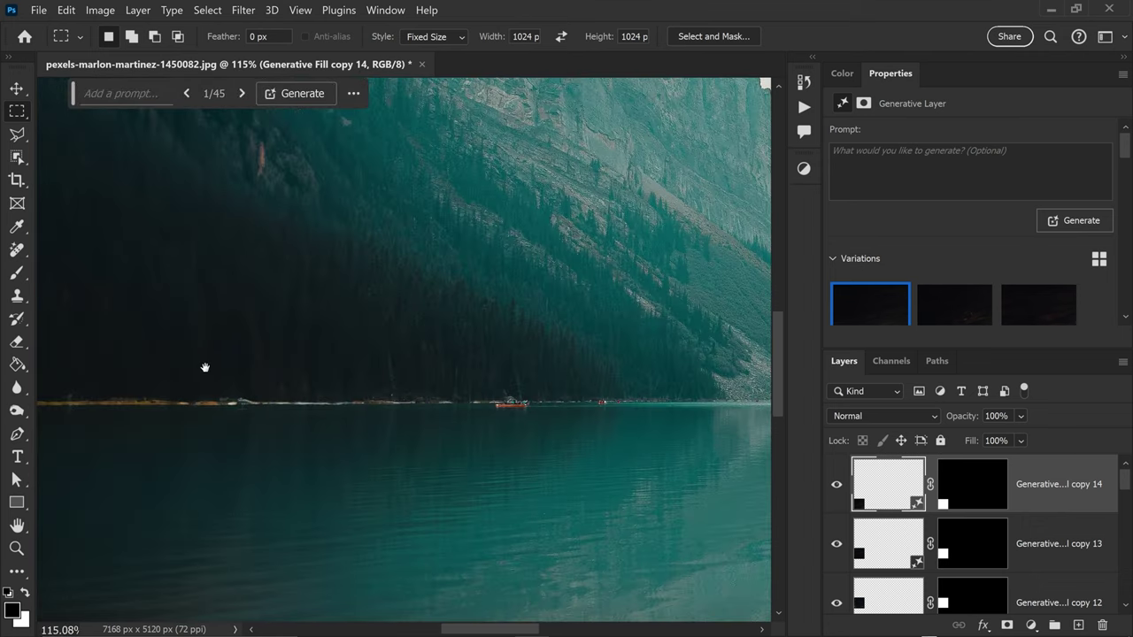
- Zoom and pan across the lake water and shoreline rocks to check for seams
left_click_drag(205, 367, 311, 367)
scroll(329, 357, "up", 2)
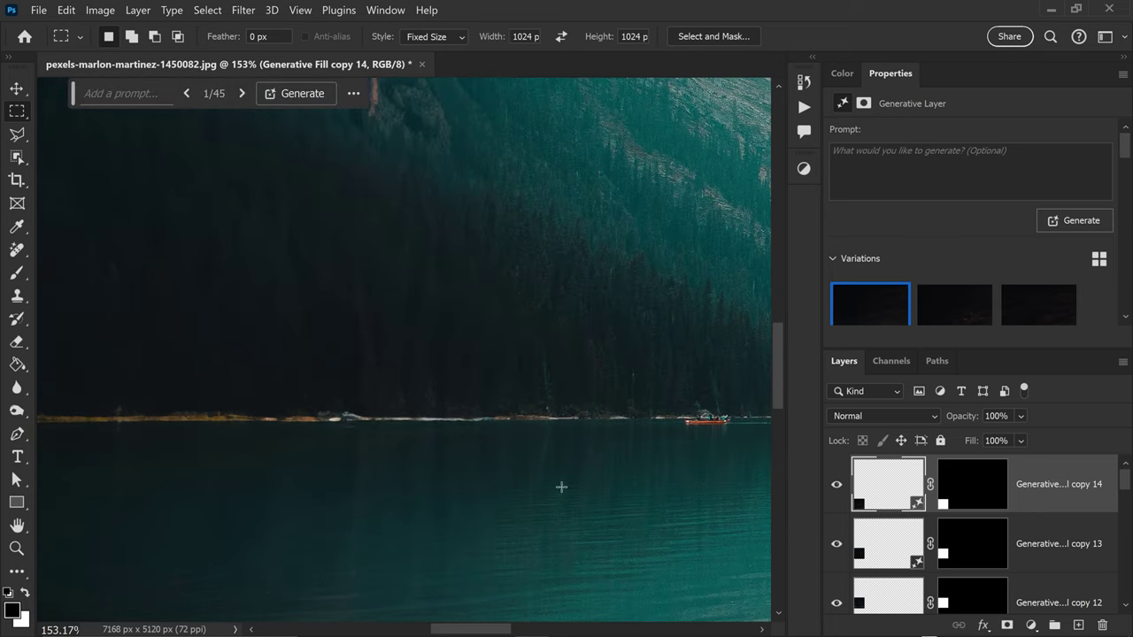
left_click_drag(574, 494, 484, 339)
left_click_drag(354, 382, 403, 313)
left_click_drag(354, 447, 394, 257)
left_click_drag(400, 434, 411, 356)
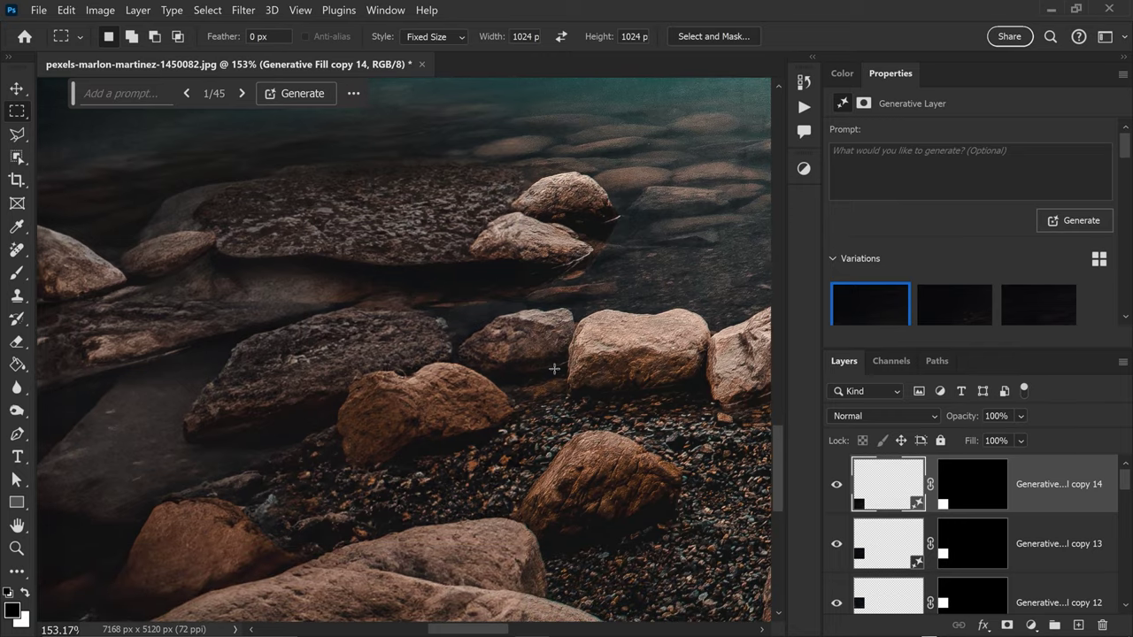
scroll(605, 384, "up", 3)
left_click_drag(536, 308, 520, 347)
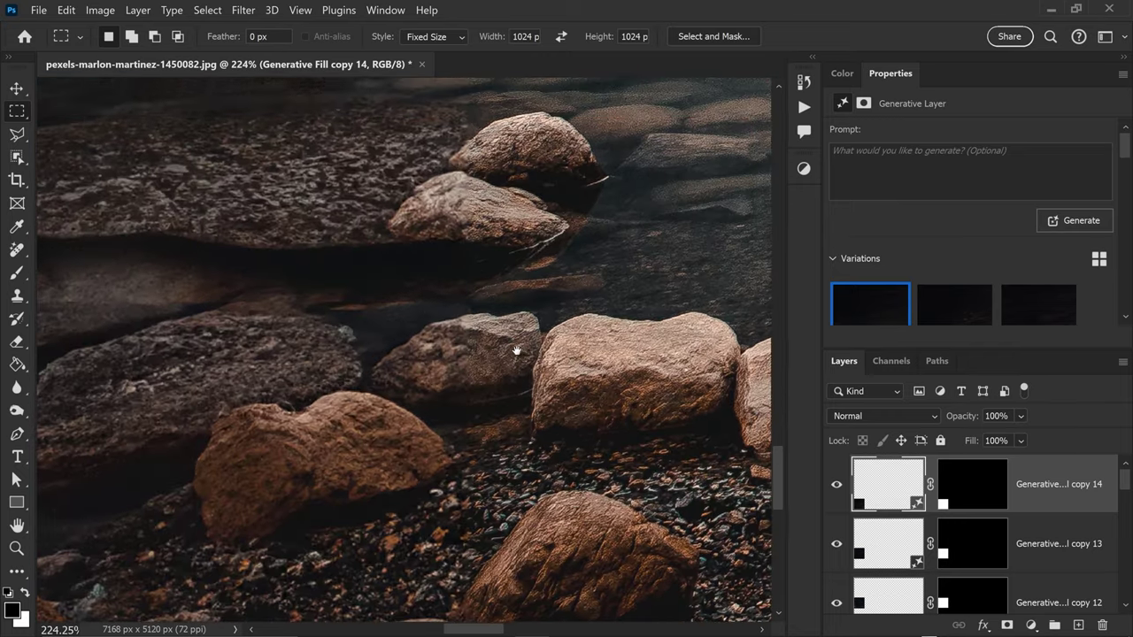
scroll(470, 217, "up", 3)
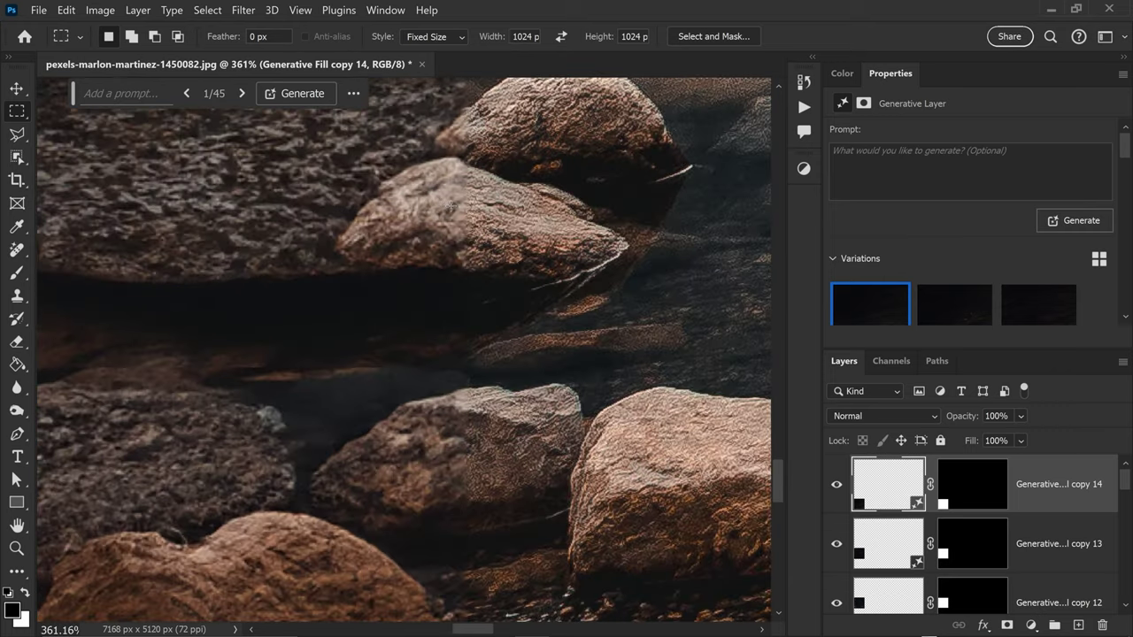
scroll(504, 311, "down", 3)
scroll(510, 339, "up", 1)
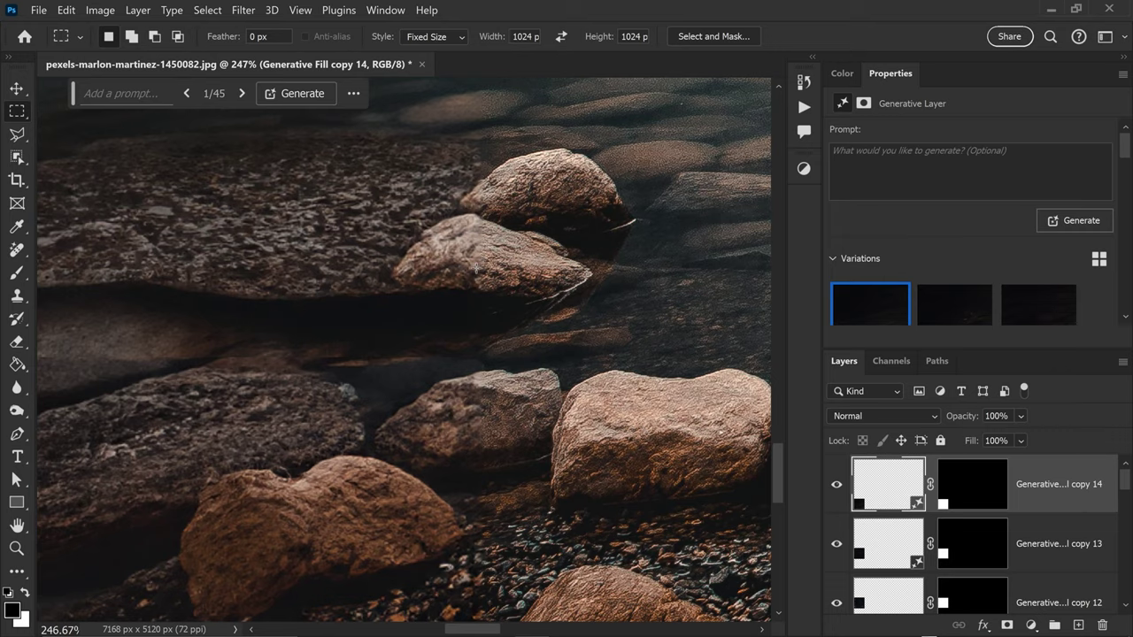
scroll(475, 267, "down", 2)
scroll(522, 277, "down", 2)
scroll(544, 265, "up", 3)
scroll(474, 229, "up", 4)
- Inspect the water above the rocks, then recentre the whole photo in the window
left_click_drag(490, 207, 470, 301)
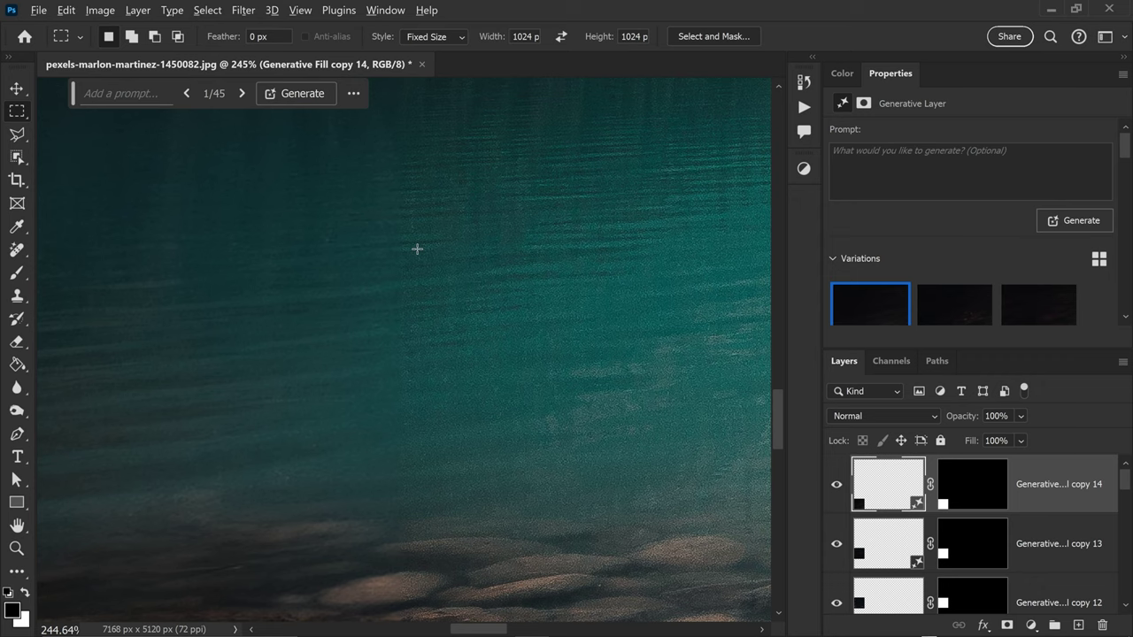
scroll(419, 250, "down", 3)
scroll(433, 272, "down", 1)
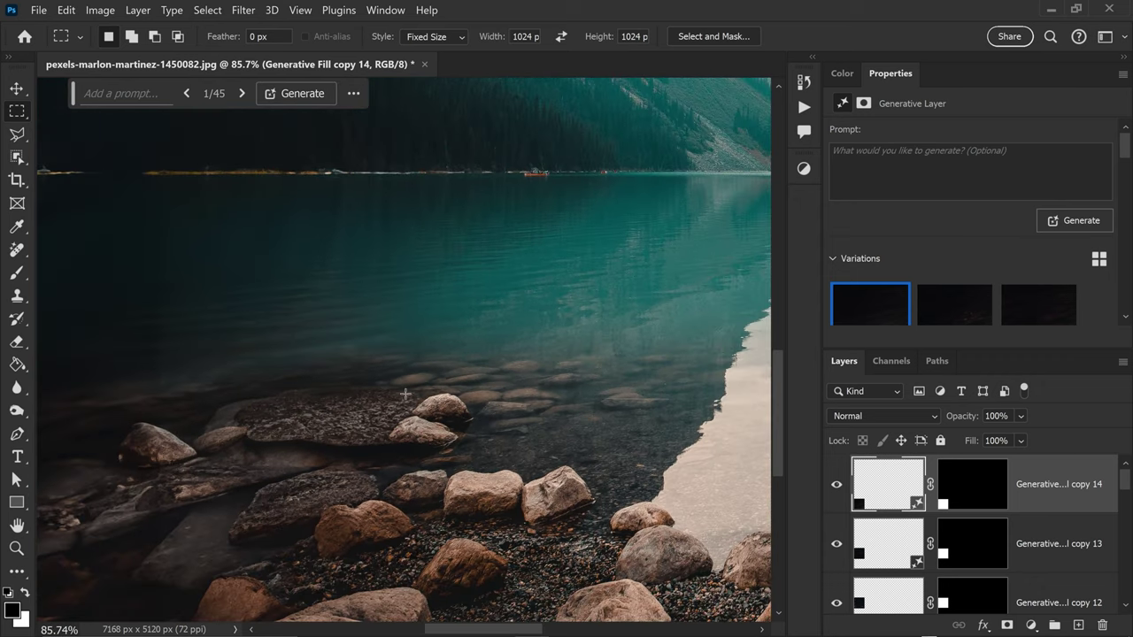
scroll(429, 301, "down", 3)
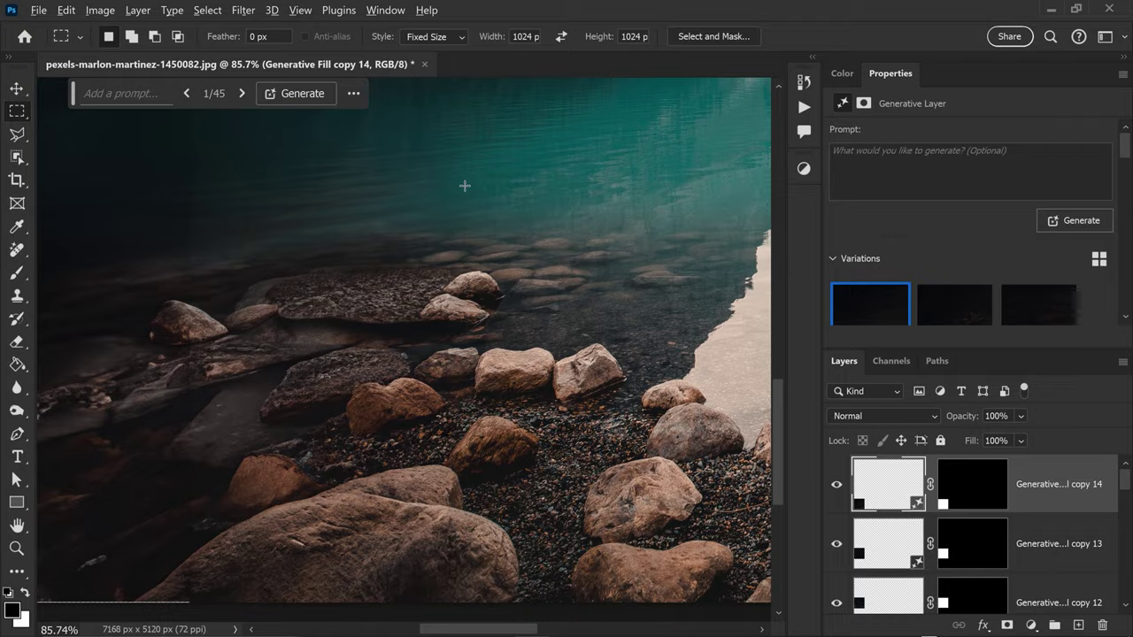
scroll(465, 186, "up", 3)
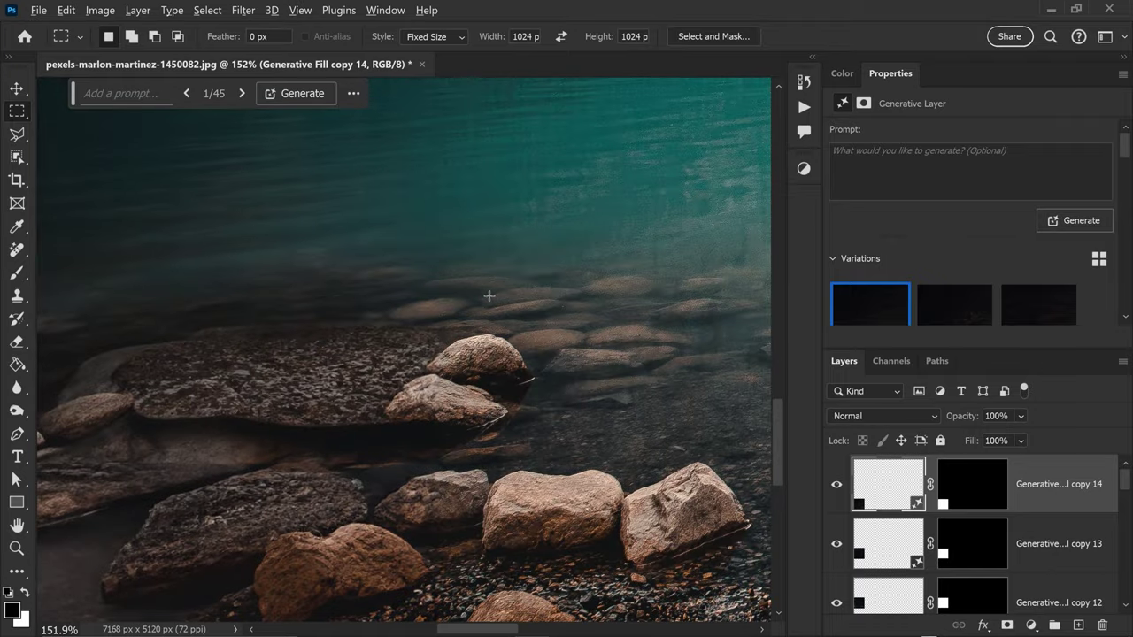
scroll(488, 296, "down", 6)
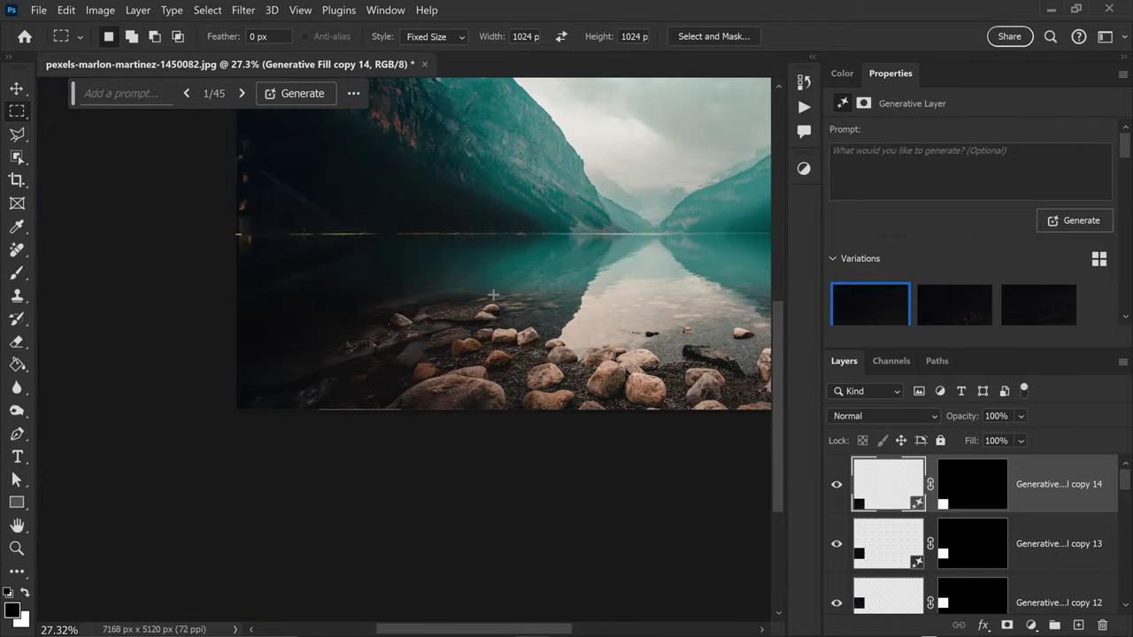
scroll(493, 295, "down", 2)
left_click_drag(493, 301, 478, 372)
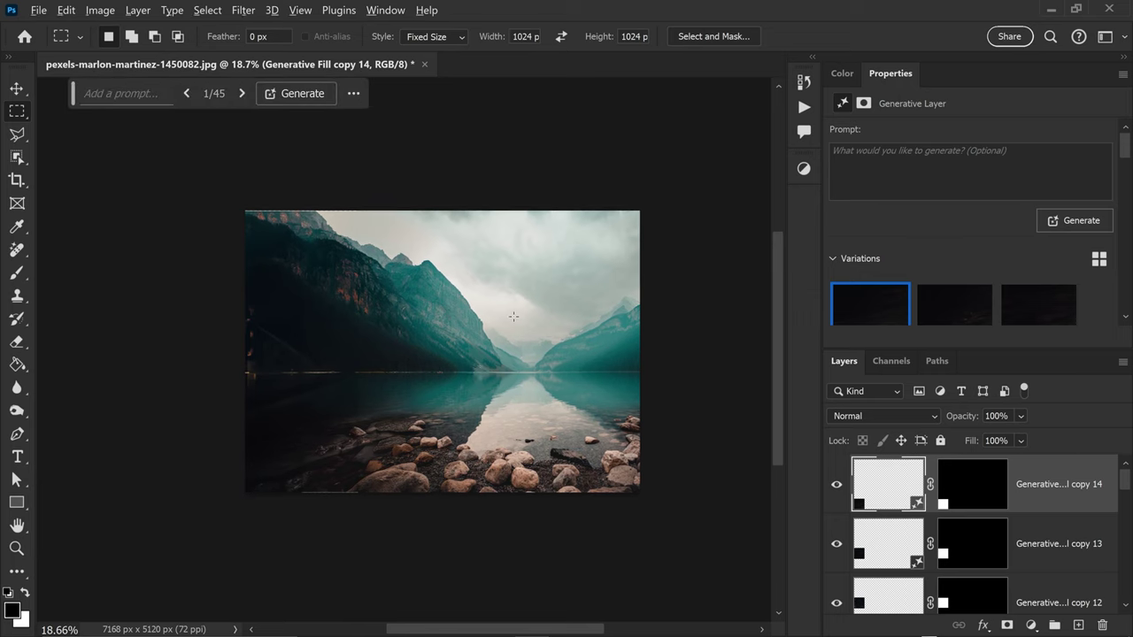
scroll(514, 315, "up", 2)
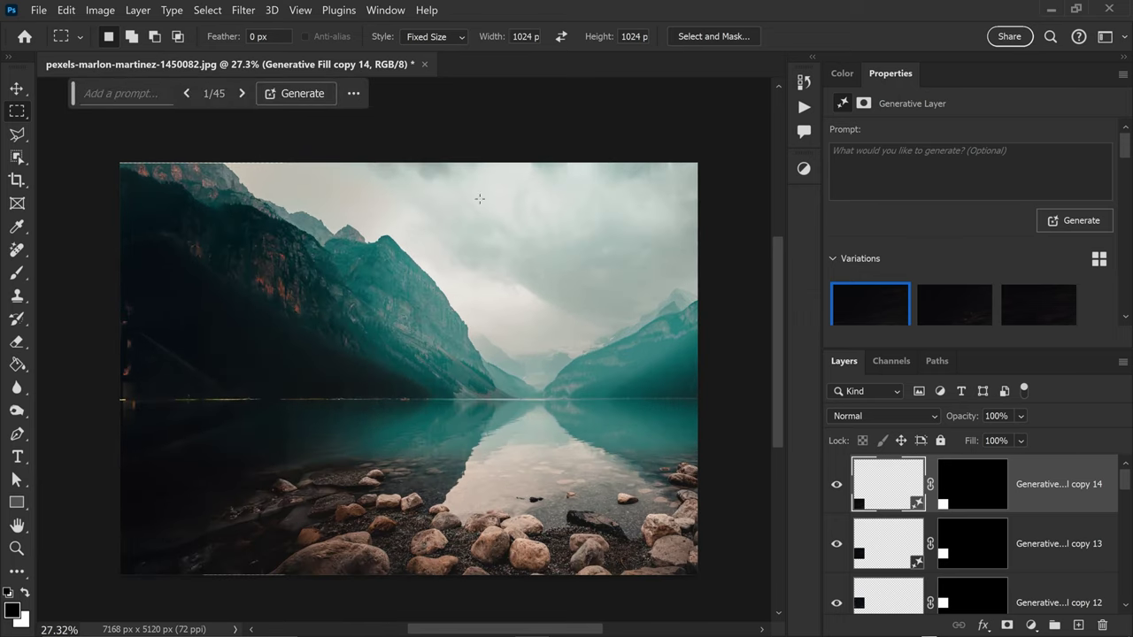
- Close the expanded lake photo without saving and reopen the original from the Recent list
left_click(425, 66)
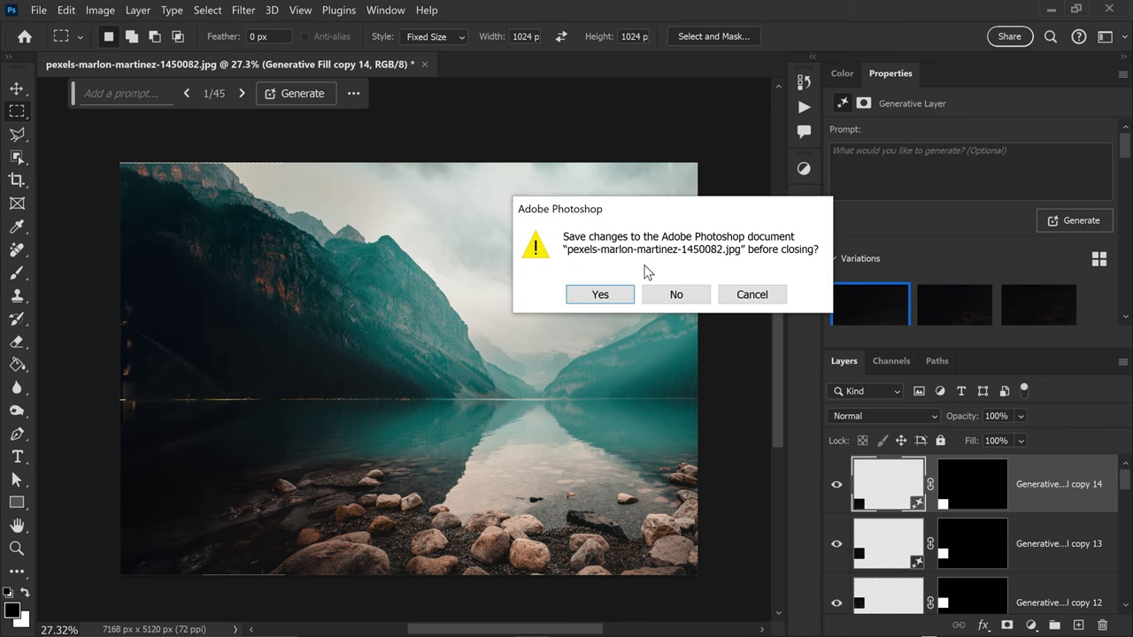
left_click(670, 297)
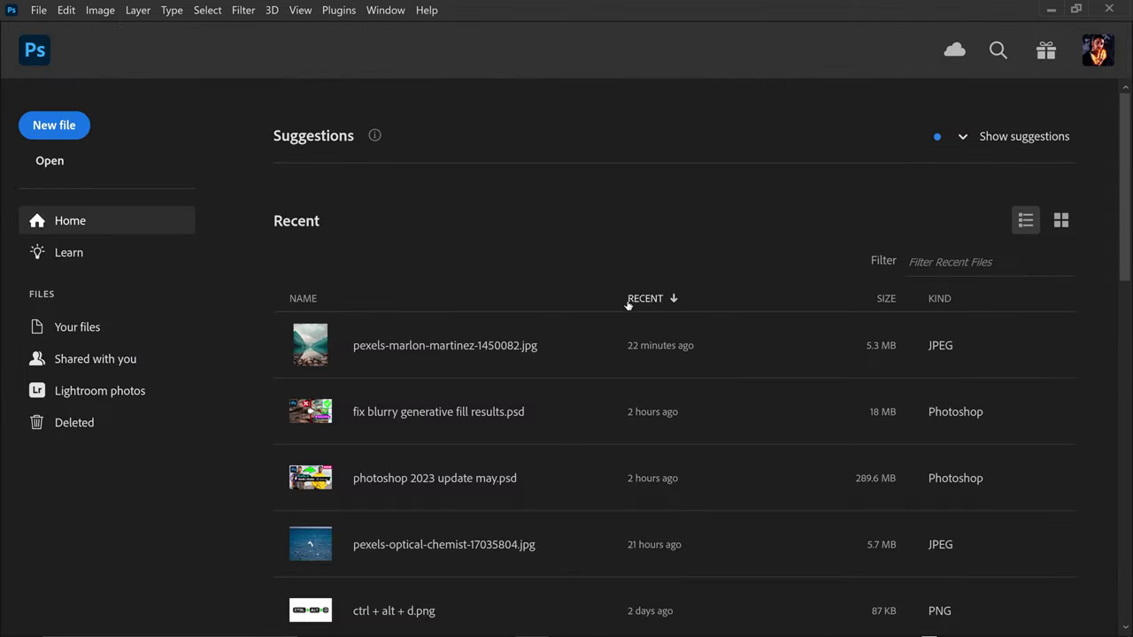
left_click(374, 345)
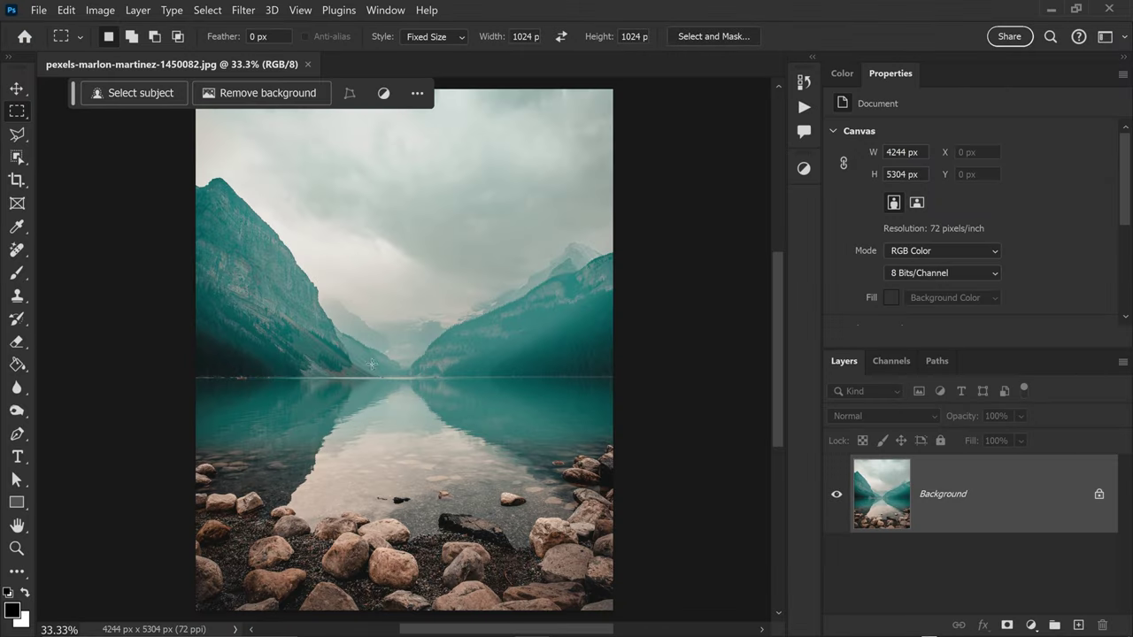
- Drag the desert-house photo into the lake document as Layer 1 and widen it slightly
scroll(451, 313, "down", 1)
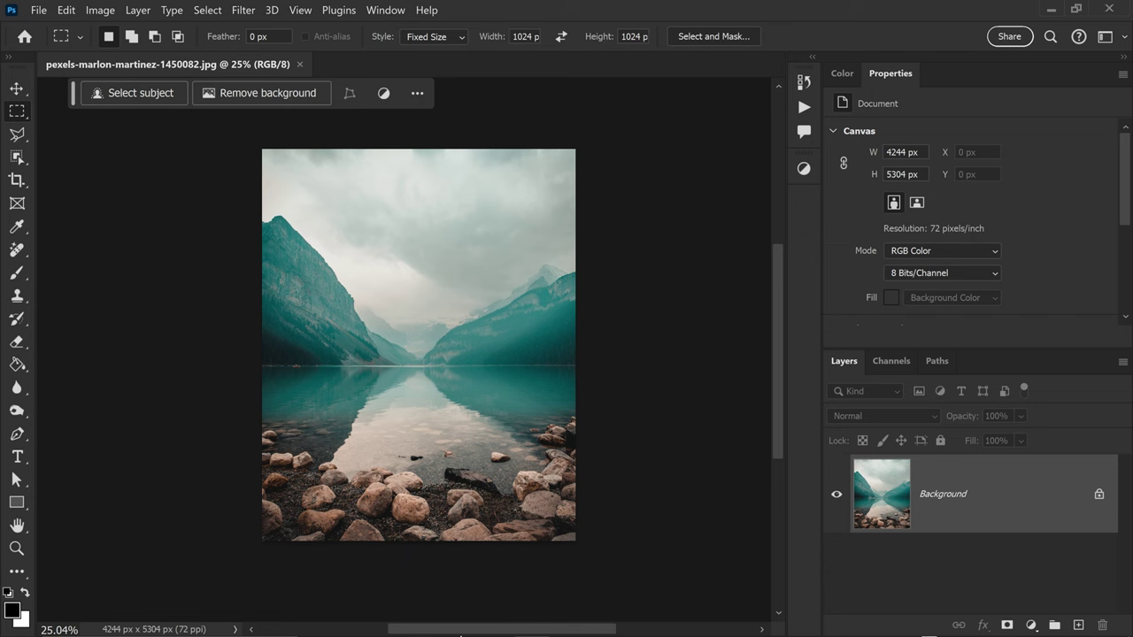
key("alt+Tab")
left_click_drag(591, 235, 368, 68)
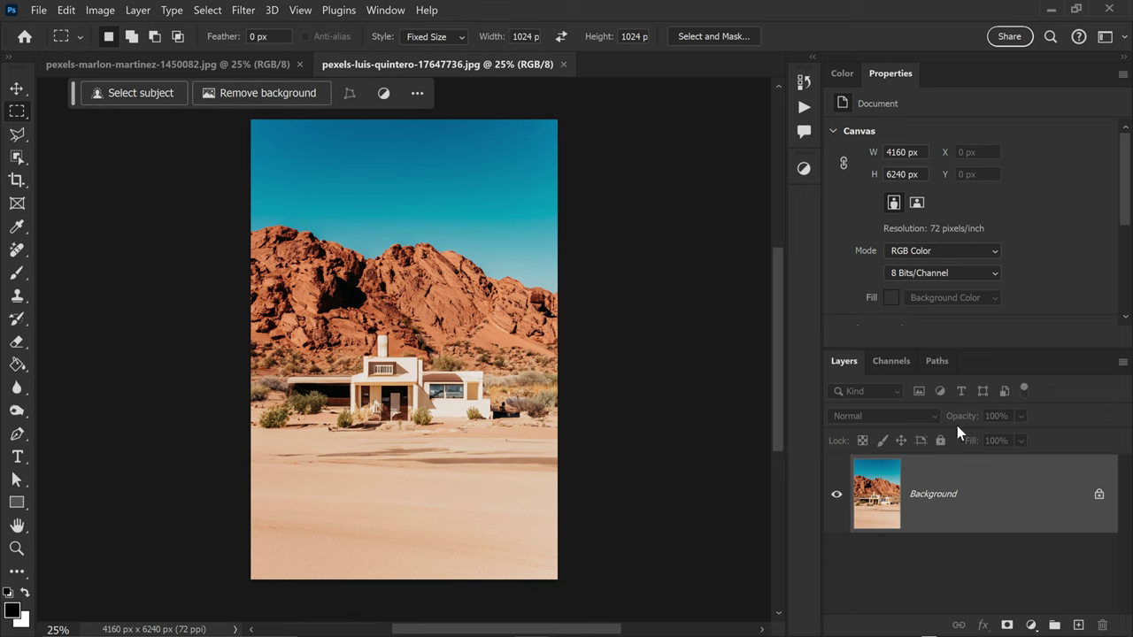
left_click(1099, 494)
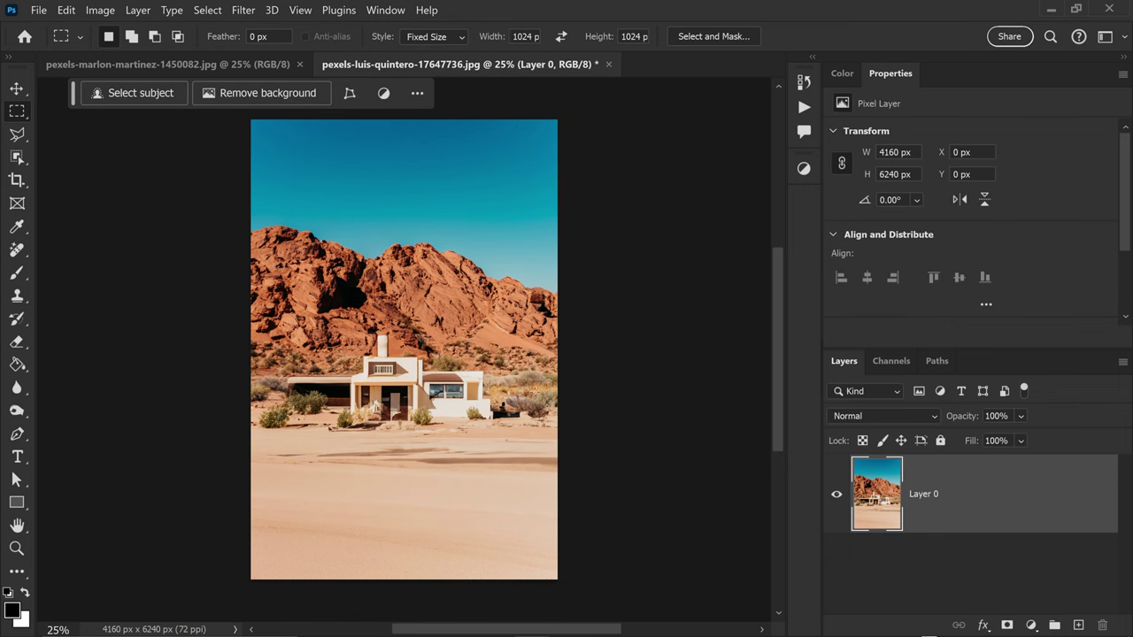
left_click(16, 89)
left_click_drag(408, 257, 576, 344)
key("ctrl+t")
key("Return")
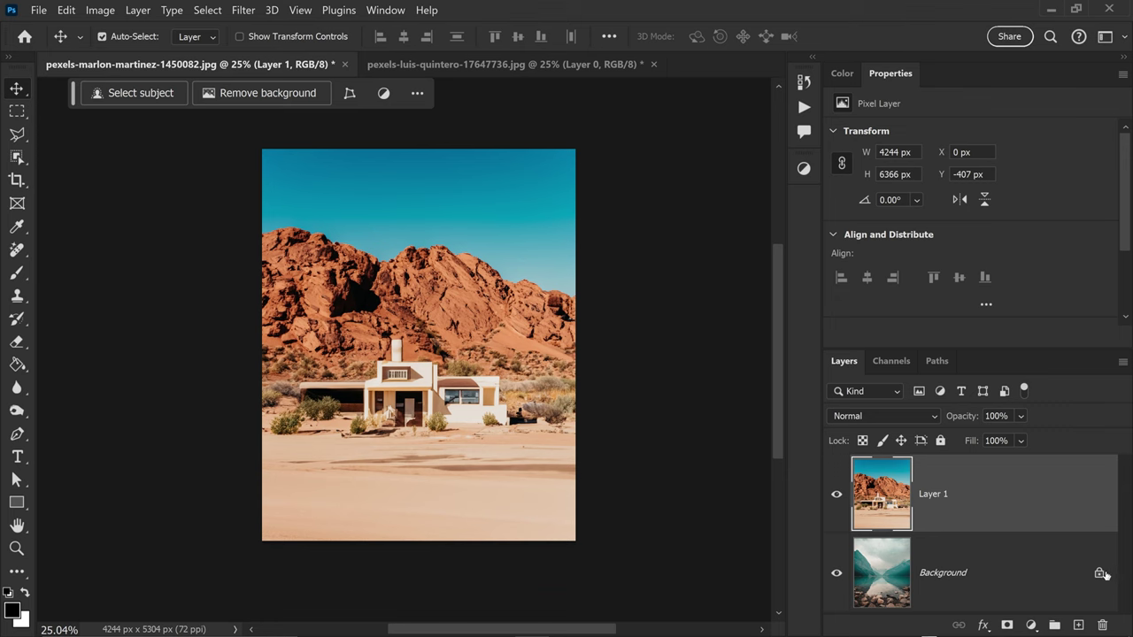
- Load the full-canvas selection and copy that part of Layer 1 to a new layer
left_click(1101, 574)
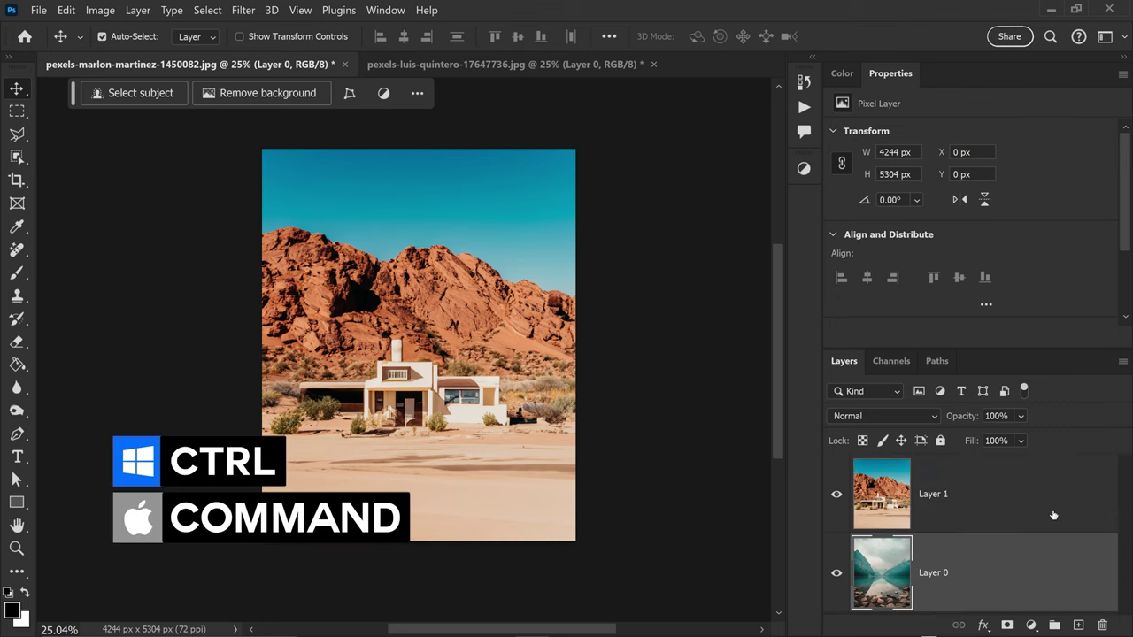
left_click(883, 574, "ctrl")
left_click(963, 504)
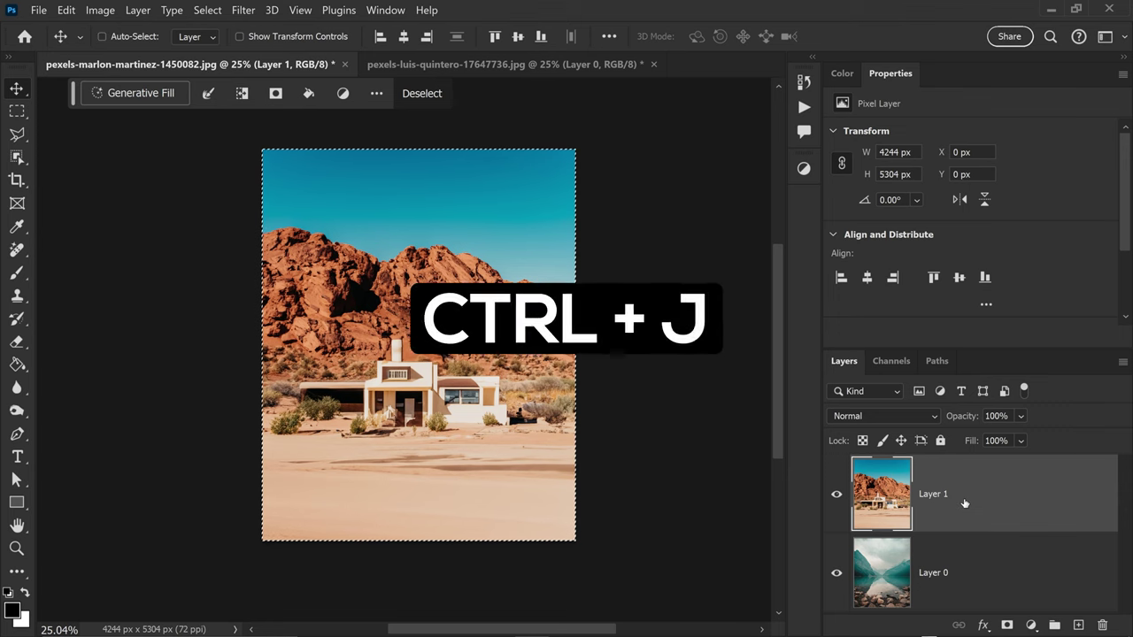
key("ctrl+j")
- Delete the extra layers and flatten the image into one Background layer
left_click(943, 563)
key("Delete")
key("Delete")
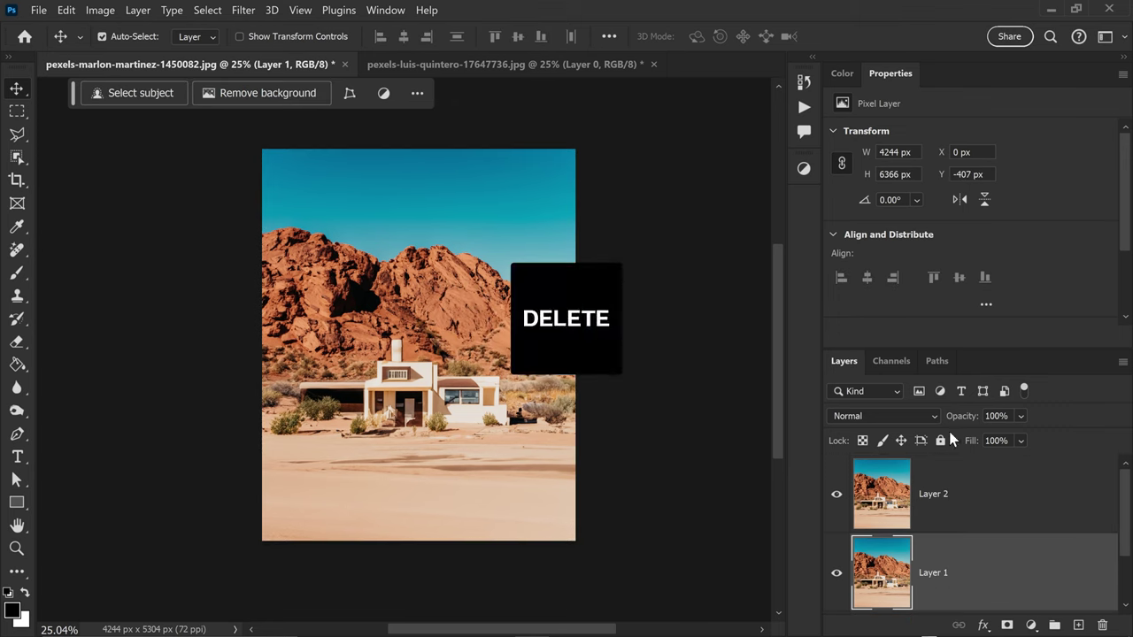
right_click(975, 496)
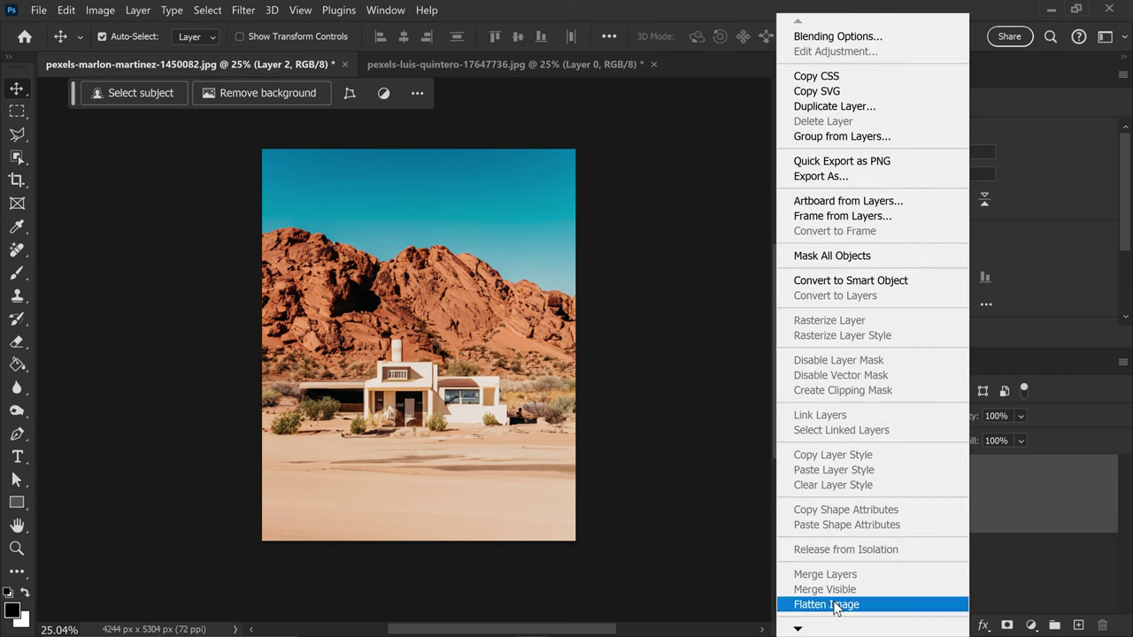
left_click(827, 605)
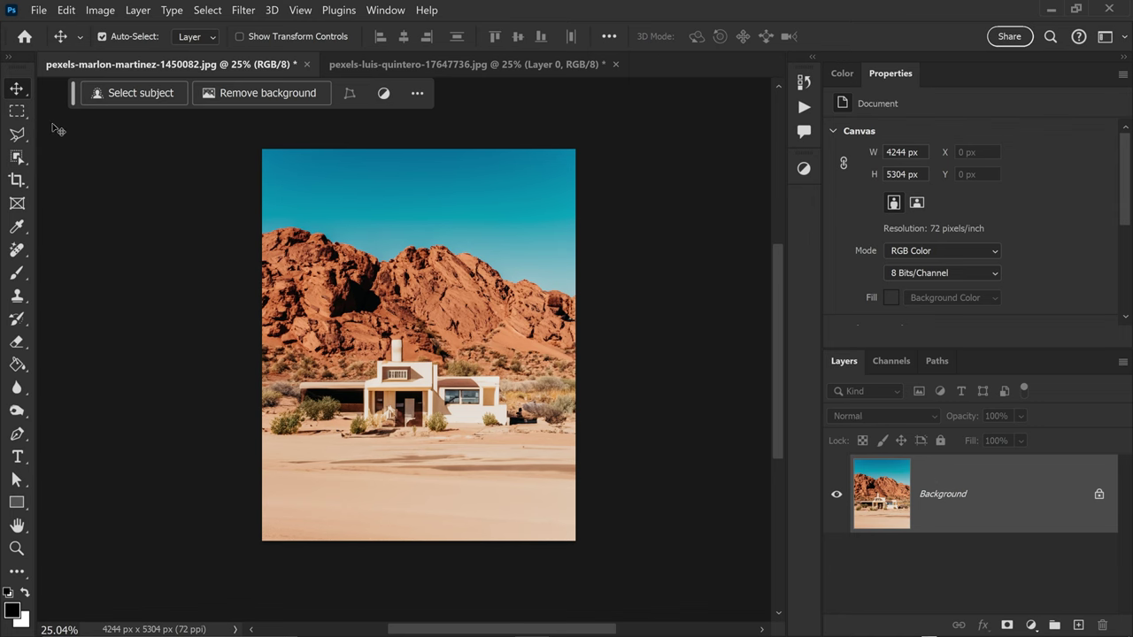
- Replay the 'expand' action from the 'expand photo' set to widen the photo to 7168 × 5120 px
scroll(407, 310, "down", 2)
left_click_drag(443, 313, 450, 360)
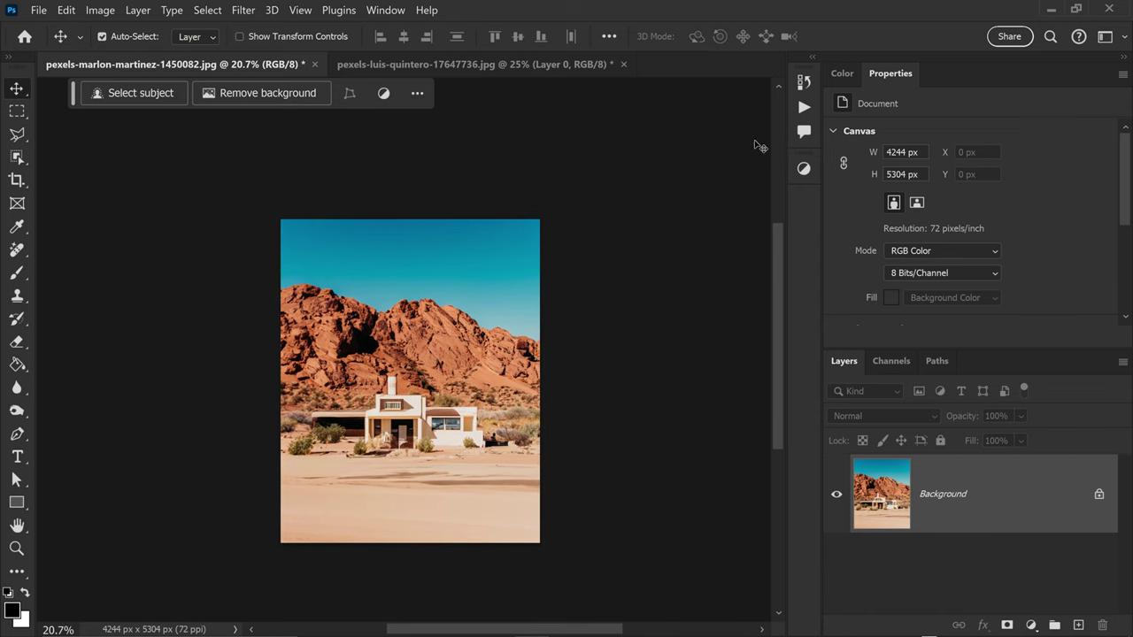
left_click(802, 109)
scroll(717, 166, "up", 2)
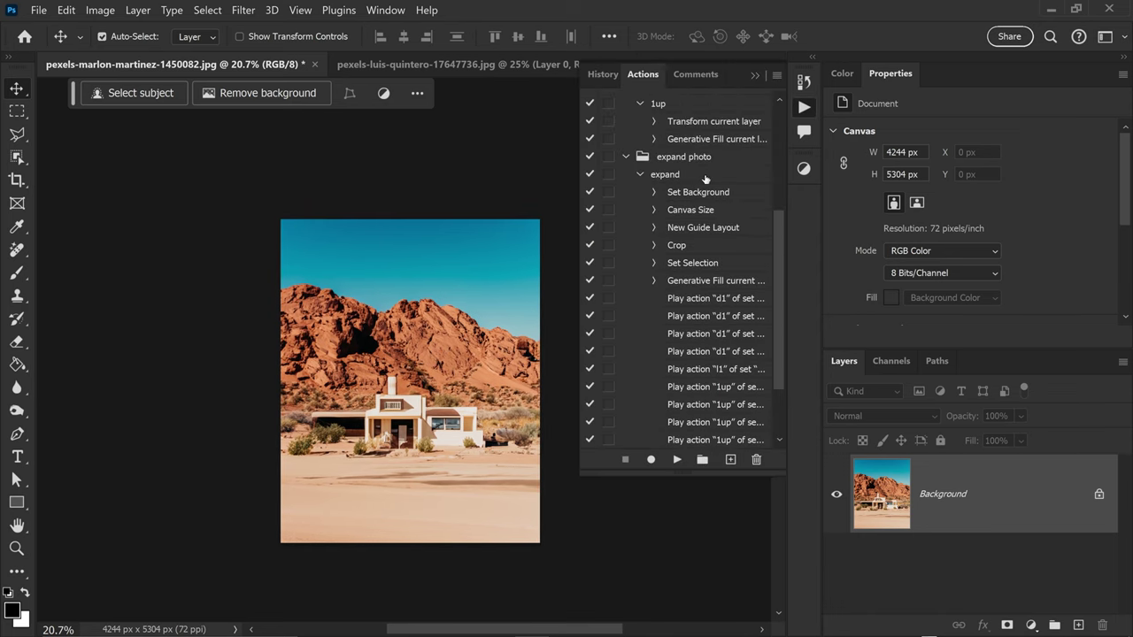
left_click(656, 176)
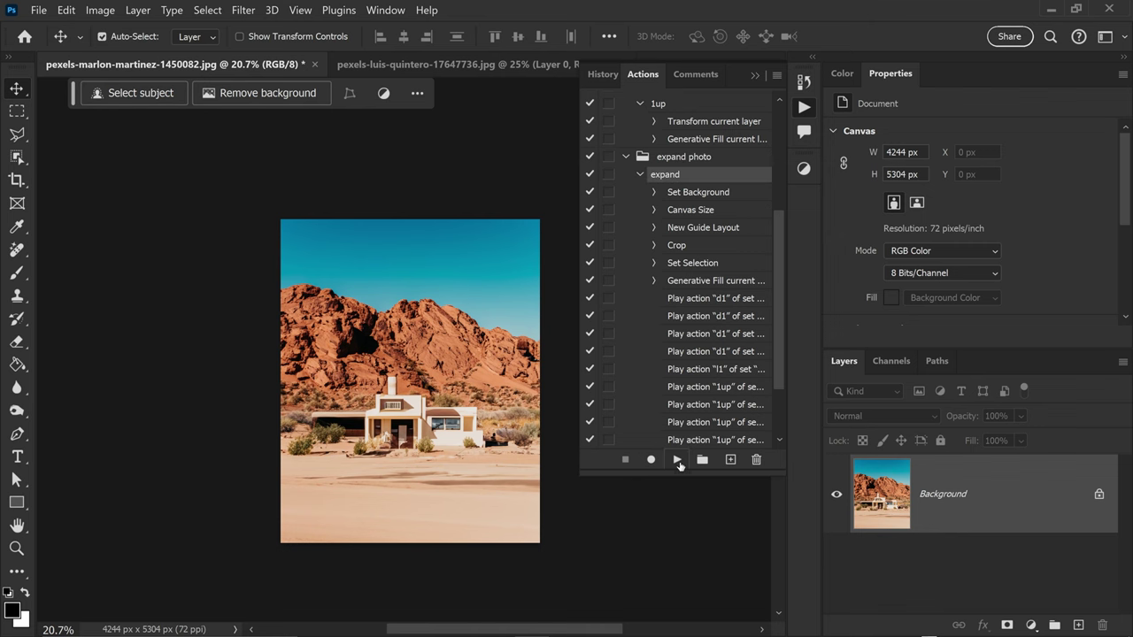
left_click(679, 460)
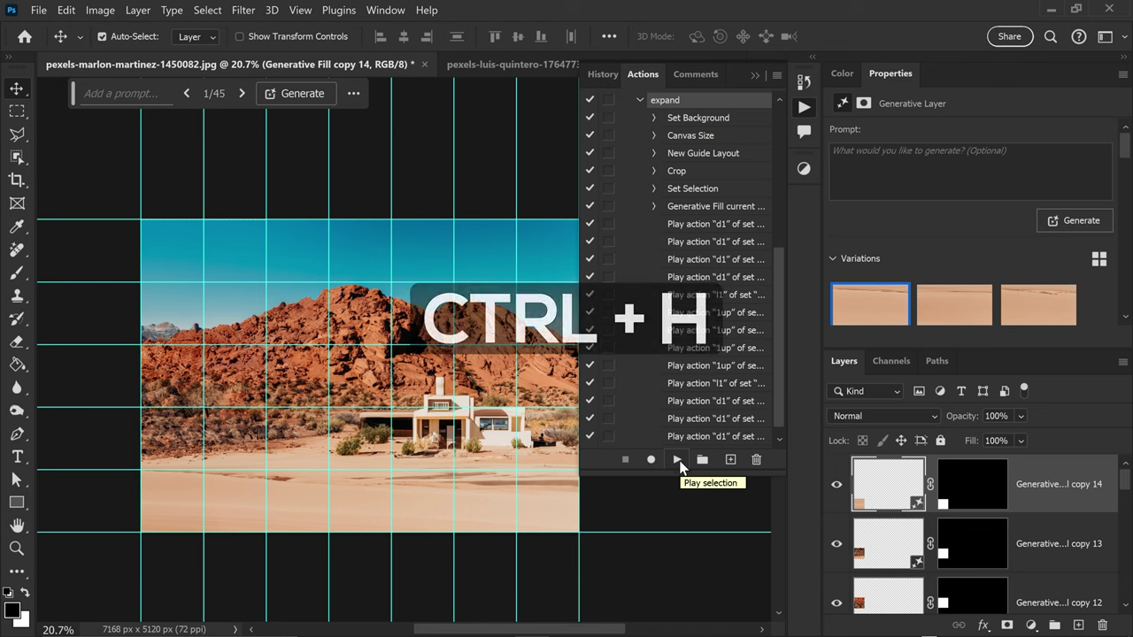
- Hide the guides with Ctrl+H and collapse the Actions panel
key("ctrl+h")
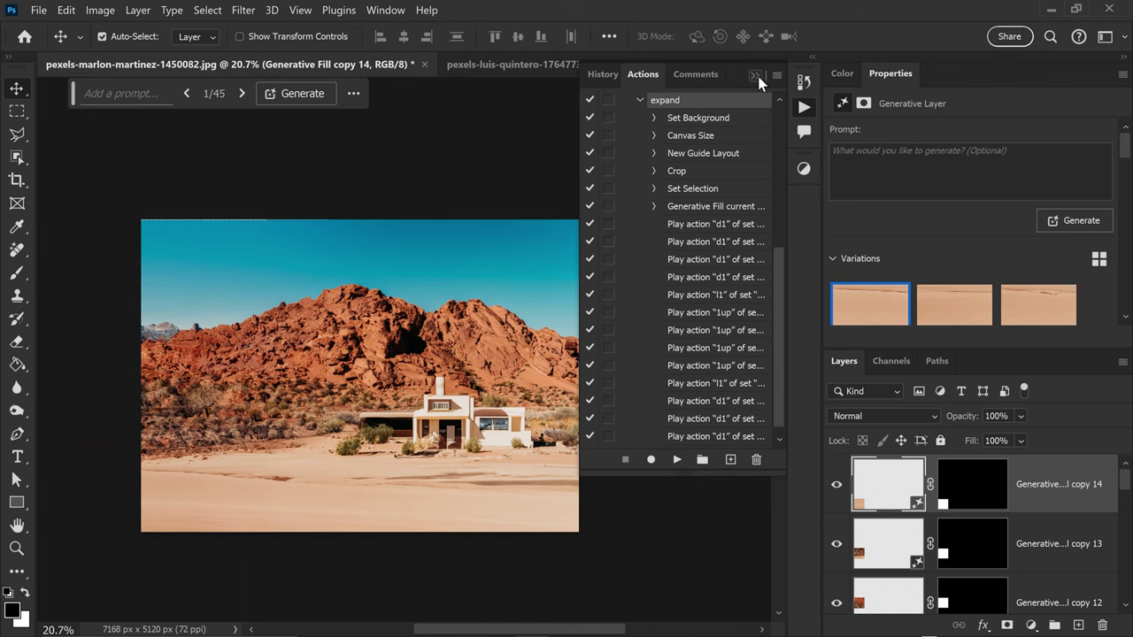
left_click(757, 76)
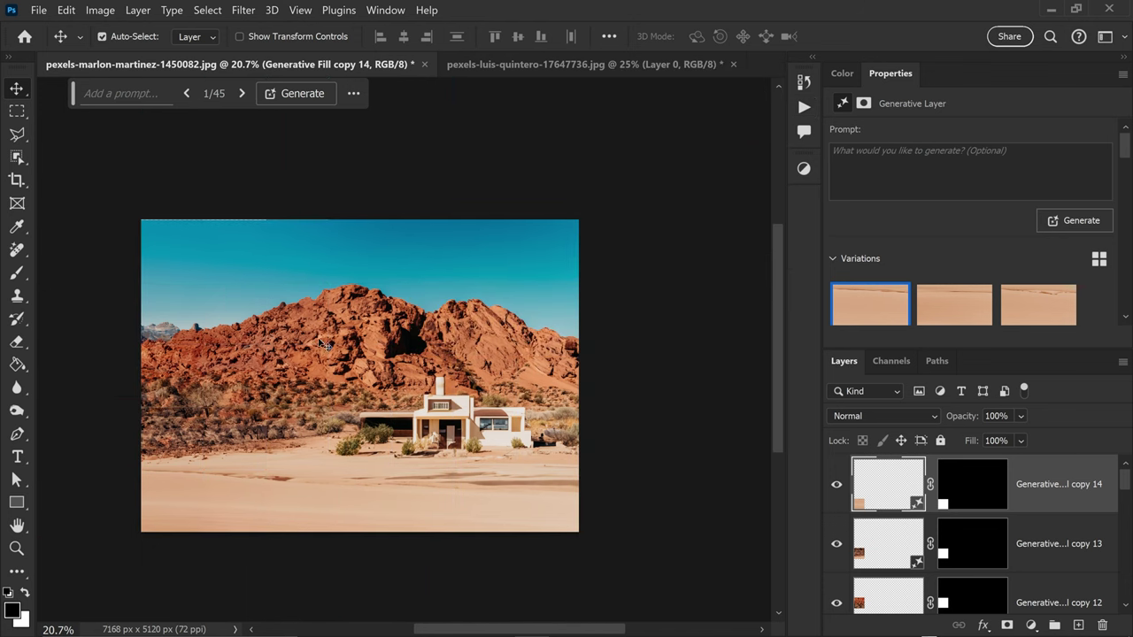
scroll(294, 400, "up", 2)
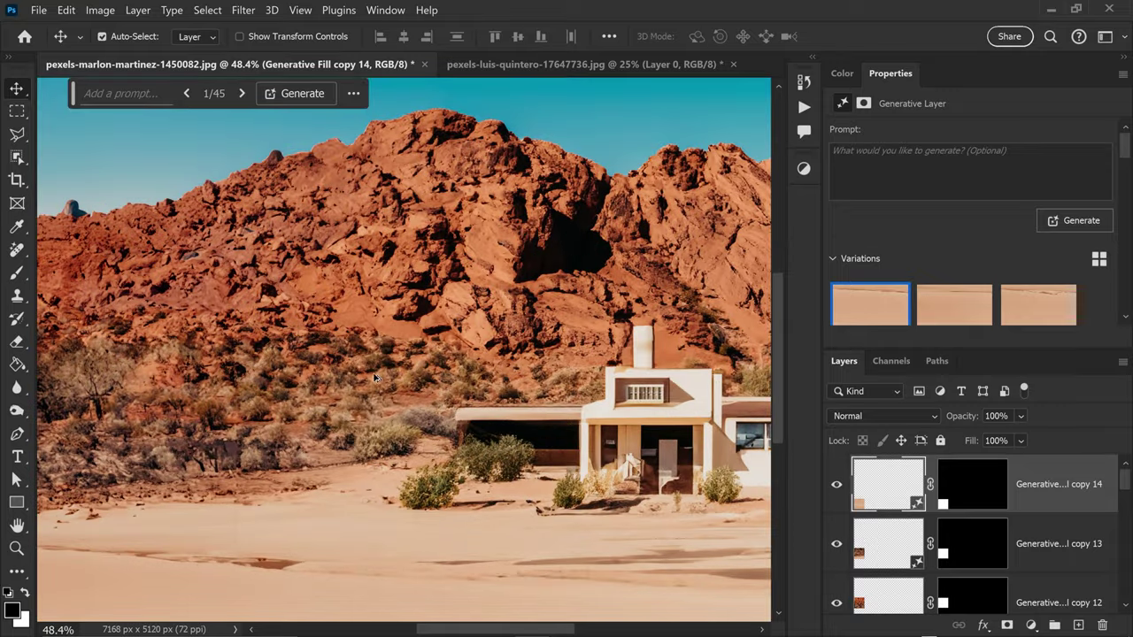
scroll(369, 386, "up", 1)
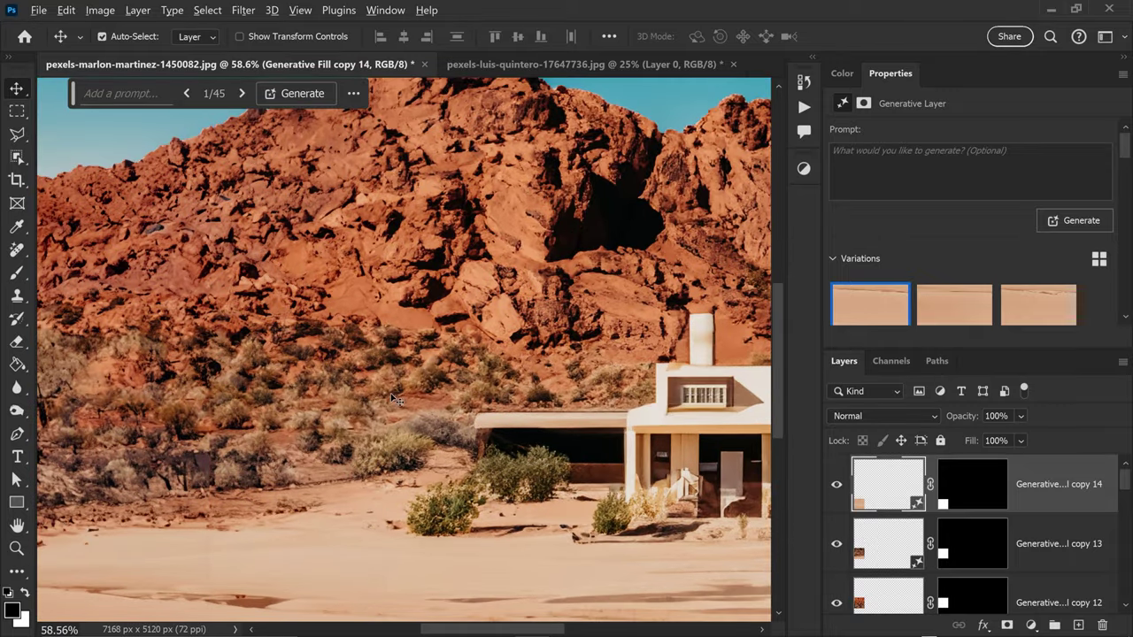
scroll(393, 398, "up", 1)
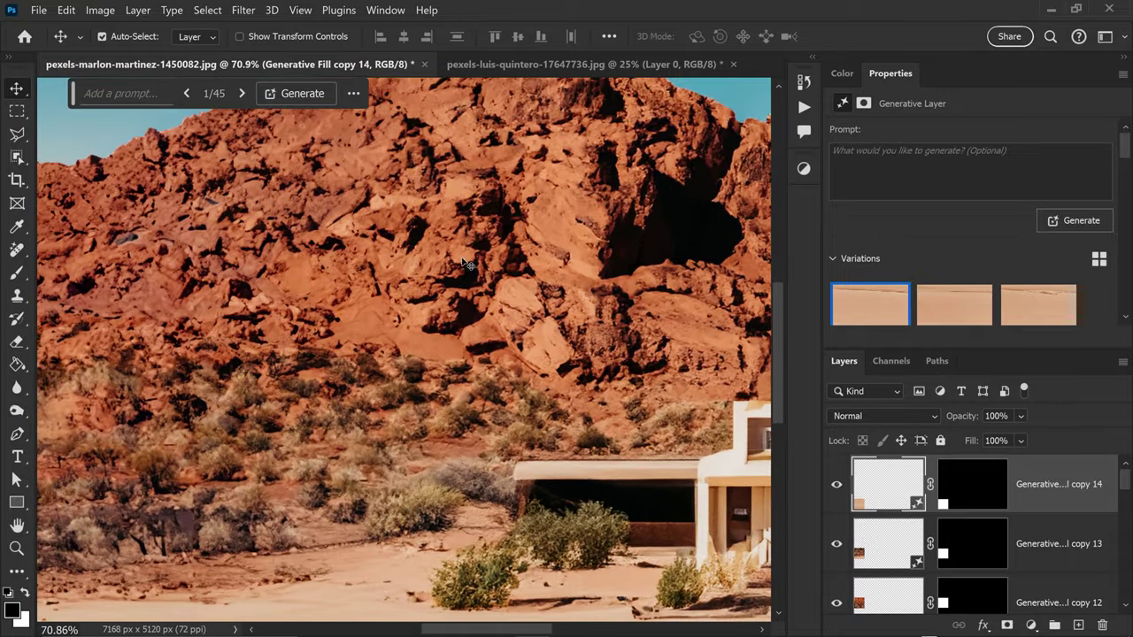
scroll(518, 294, "up", 2)
- Zoom and pan over the sand below the bushes to inspect it for seams
left_click_drag(377, 511, 492, 294)
scroll(458, 331, "down", 3)
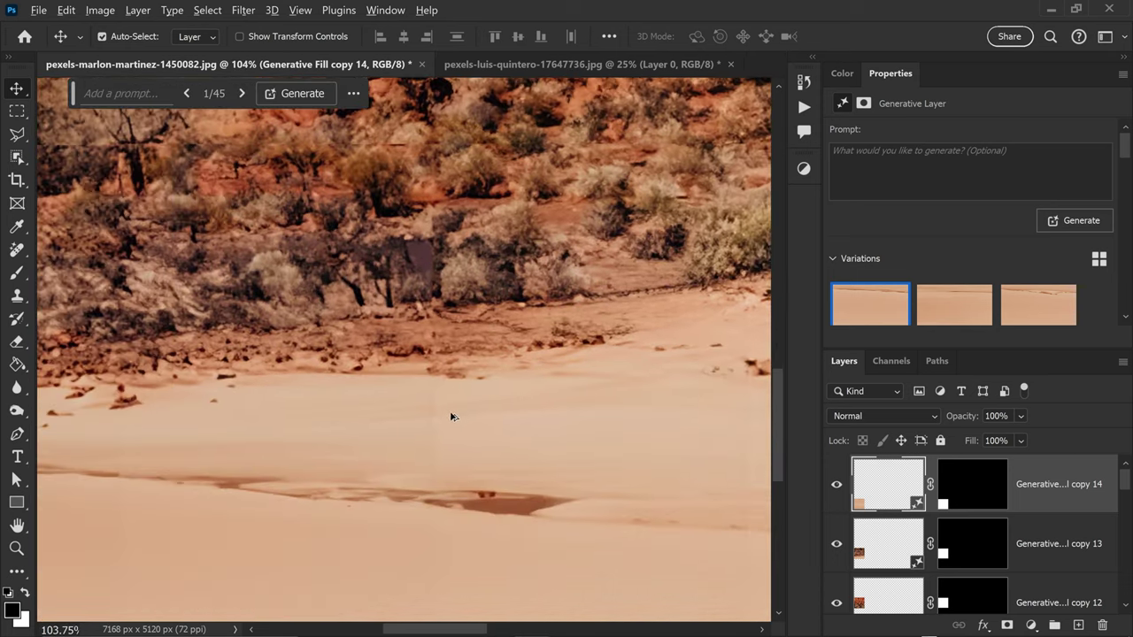
scroll(385, 487, "down", 2)
scroll(385, 487, "down", 3)
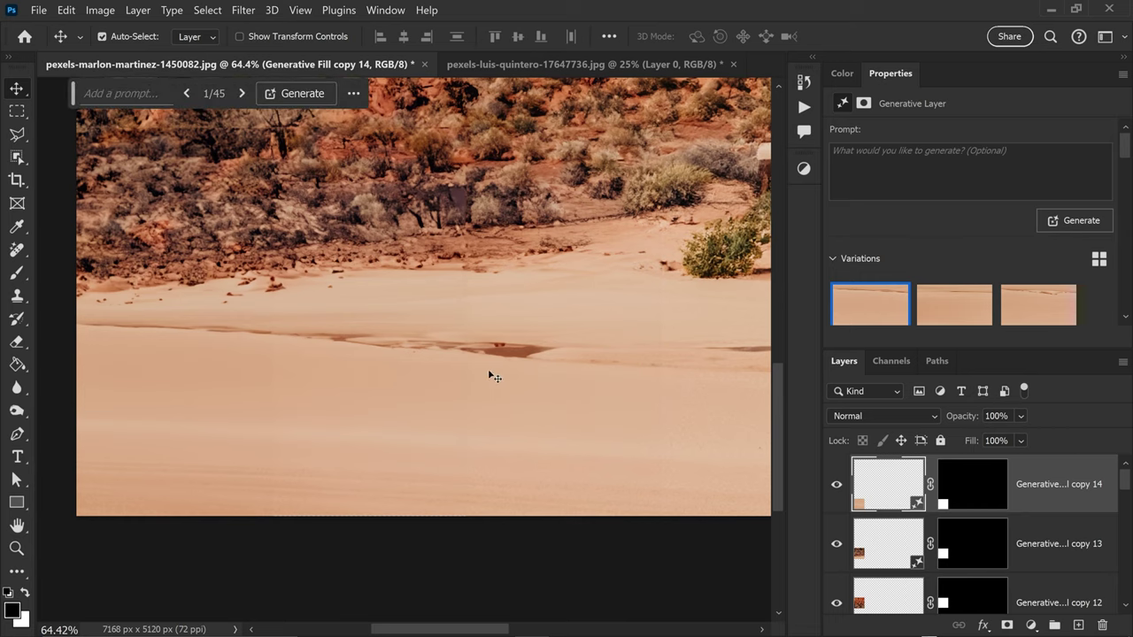
scroll(489, 376, "up", 2)
scroll(395, 336, "down", 5)
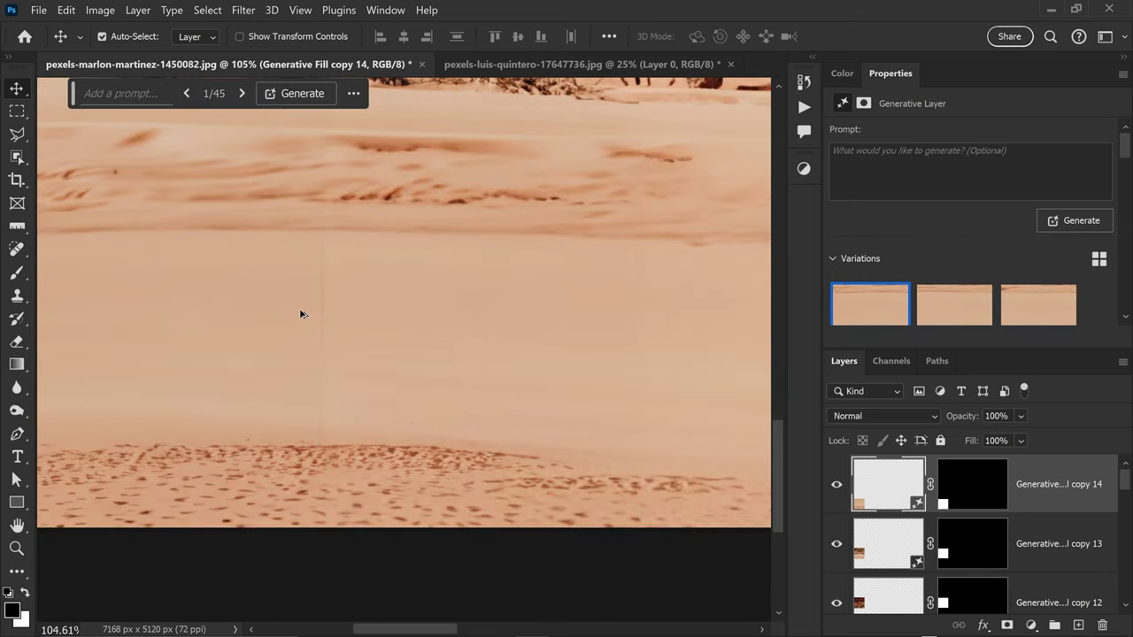
scroll(289, 320, "up", 2)
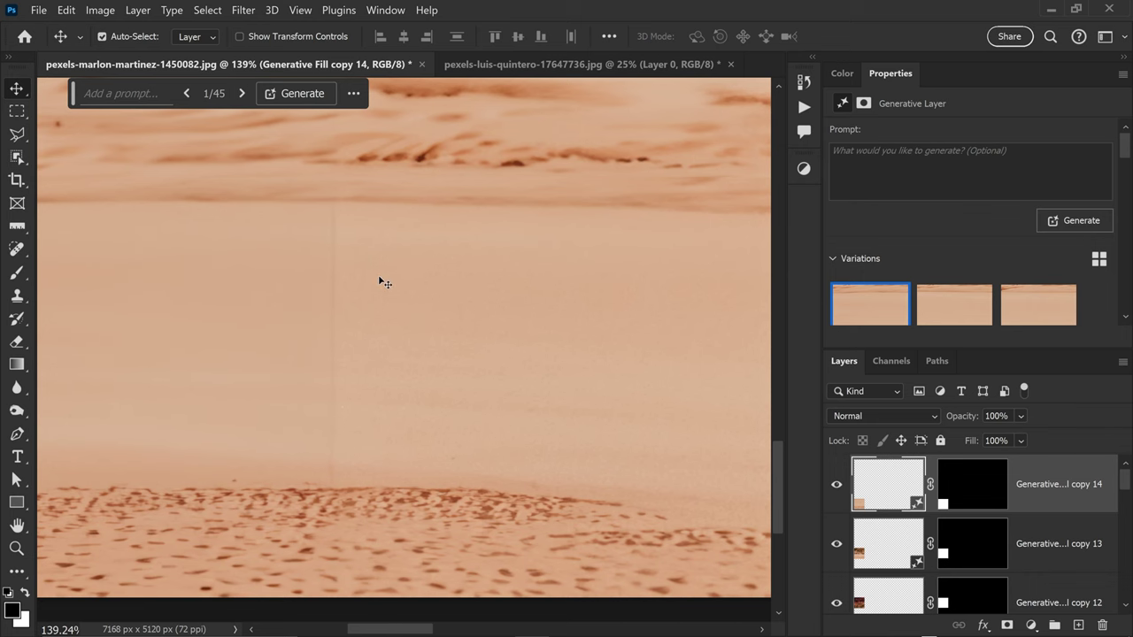
scroll(380, 281, "down", 3)
left_click_drag(468, 283, 427, 339)
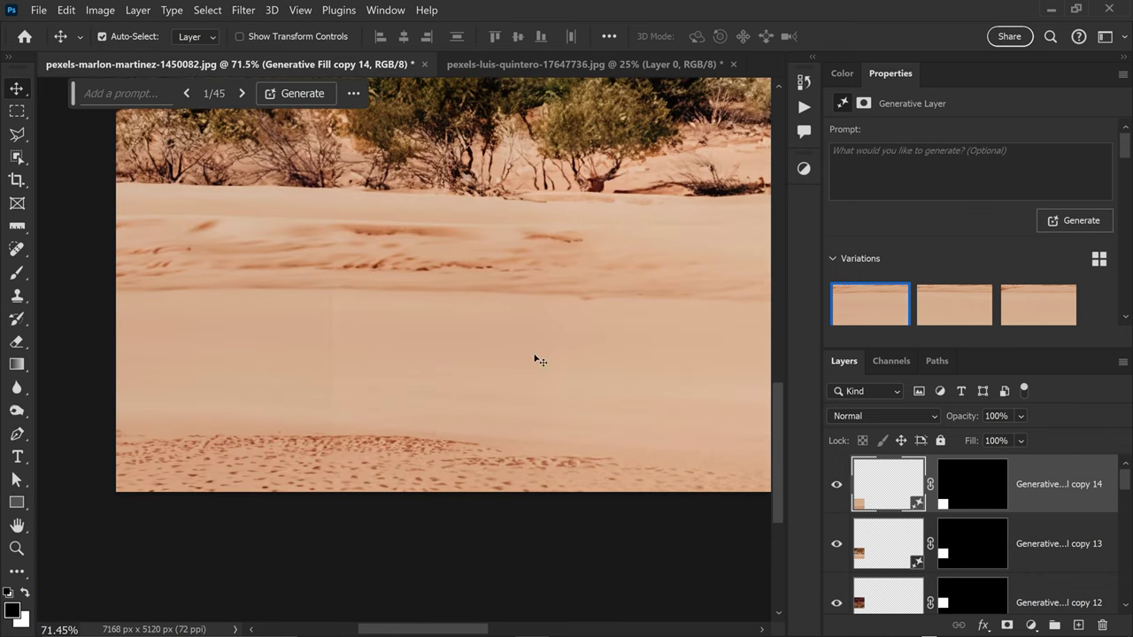
scroll(979, 501, "down", 10)
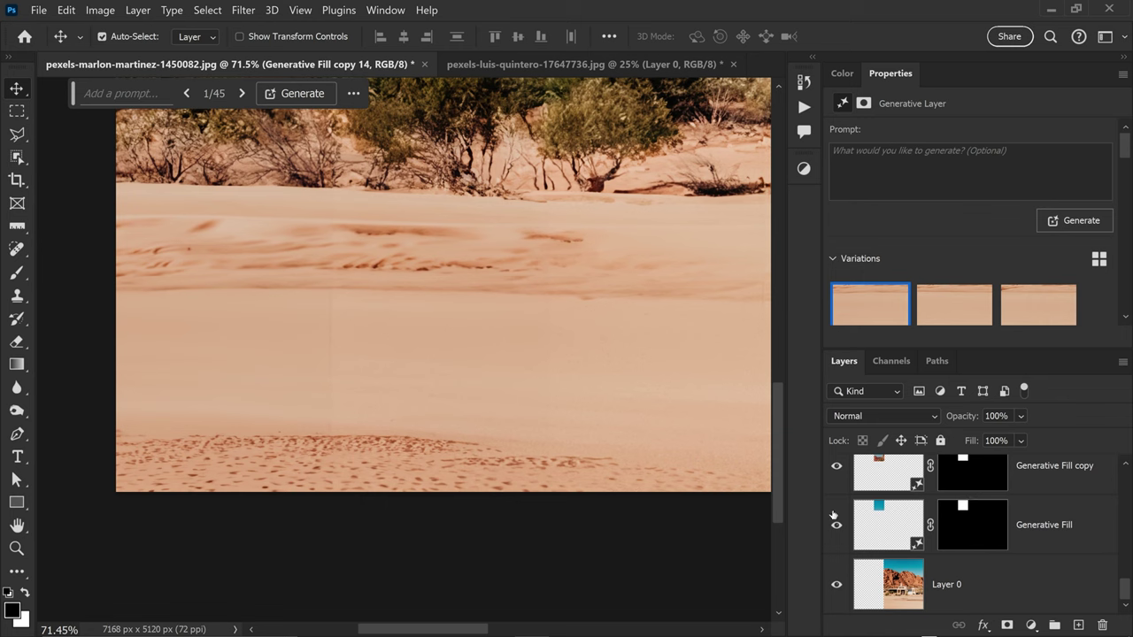
- Convert all Generative Fill layers into one smart object, then rasterize it
left_click(873, 535, "shift")
right_click(1081, 511)
left_click(946, 280)
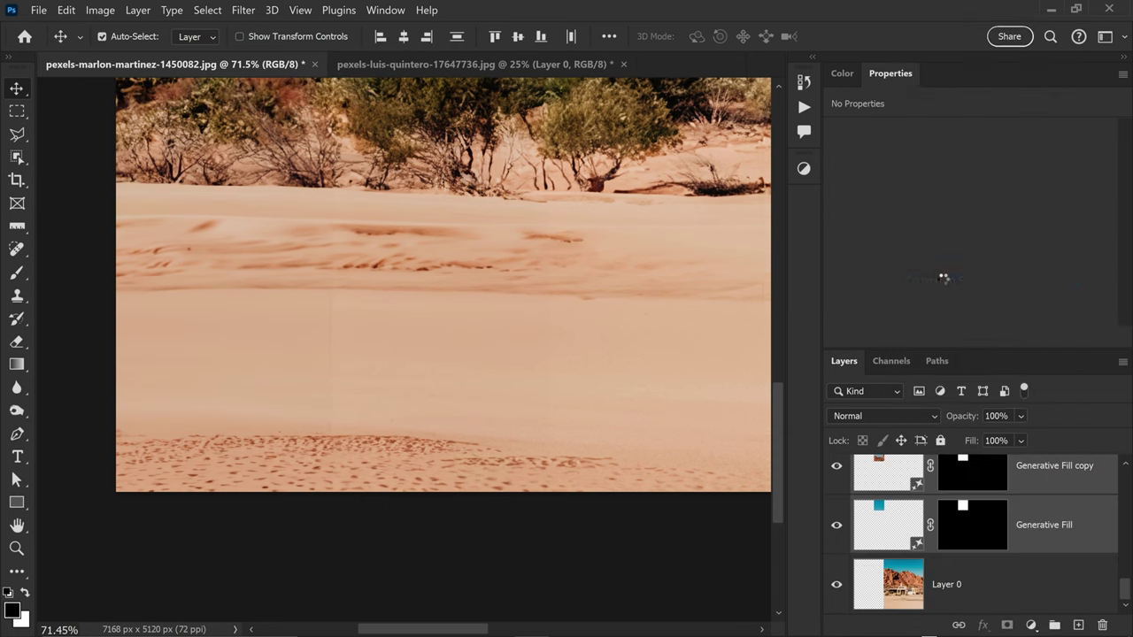
right_click(954, 469)
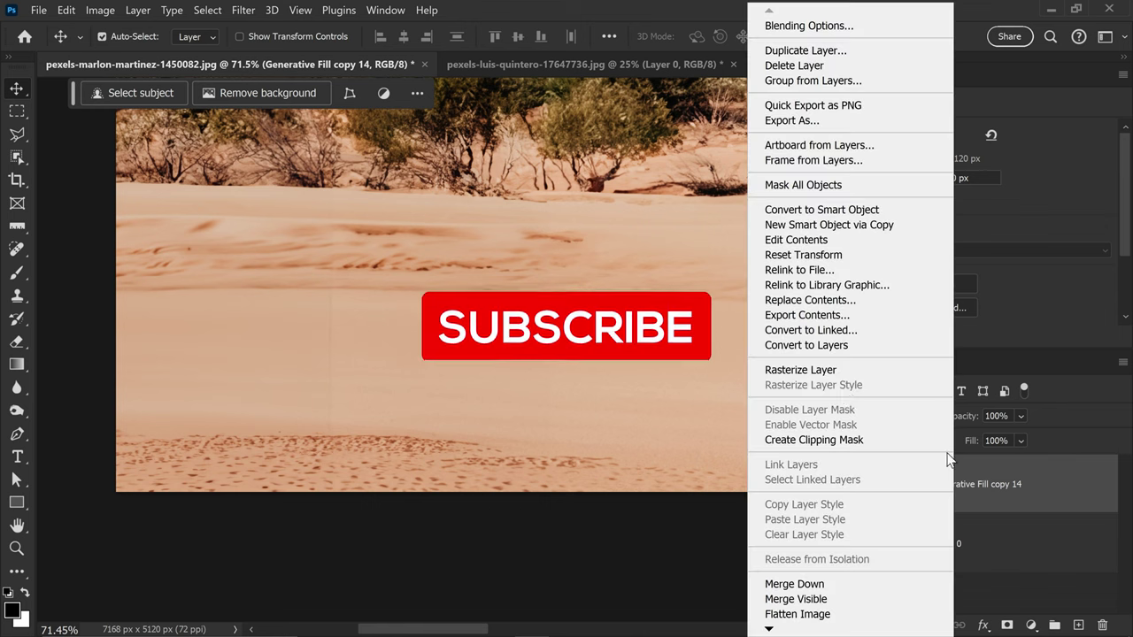
left_click(812, 370)
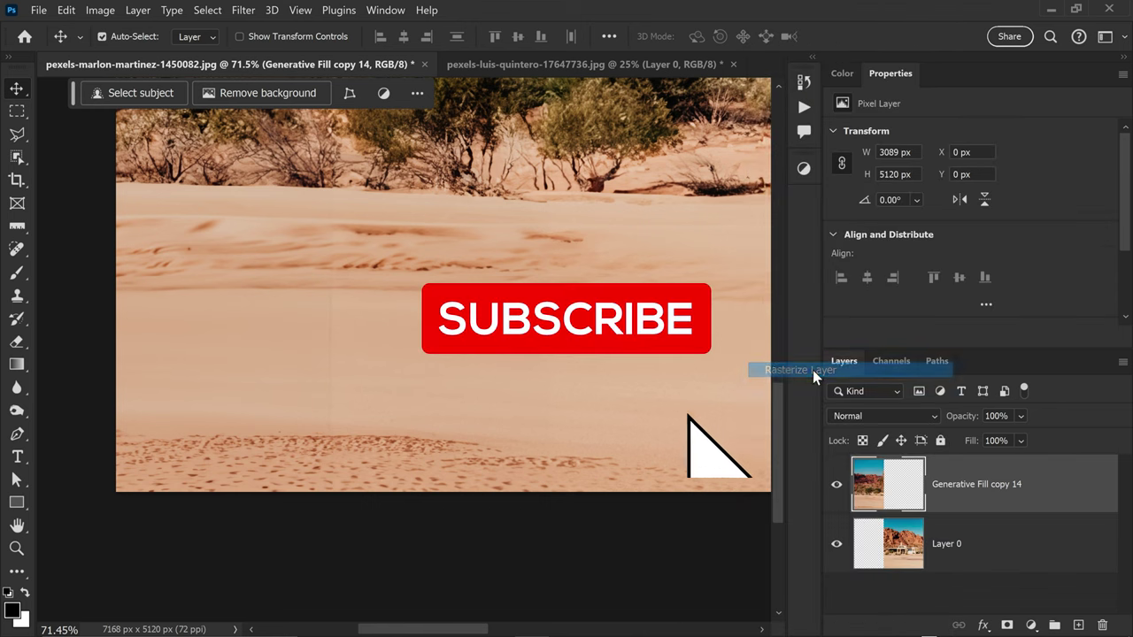
- Paint out the vertical seam in the sand with the Remove Tool
left_click(16, 249)
left_click(73, 280)
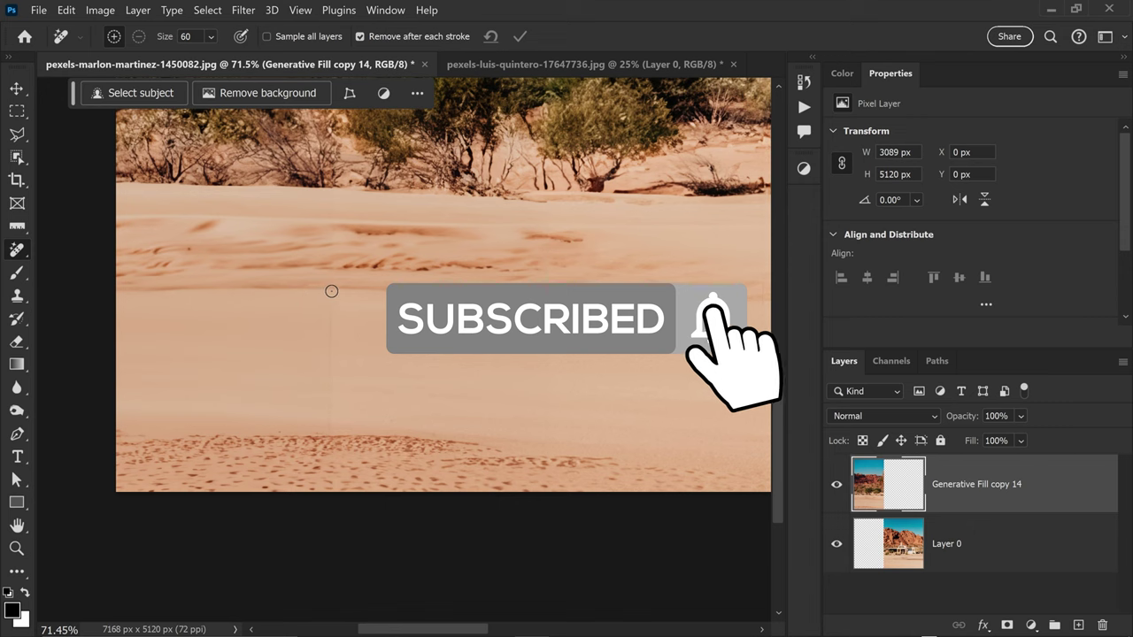
left_click_drag(330, 285, 328, 439)
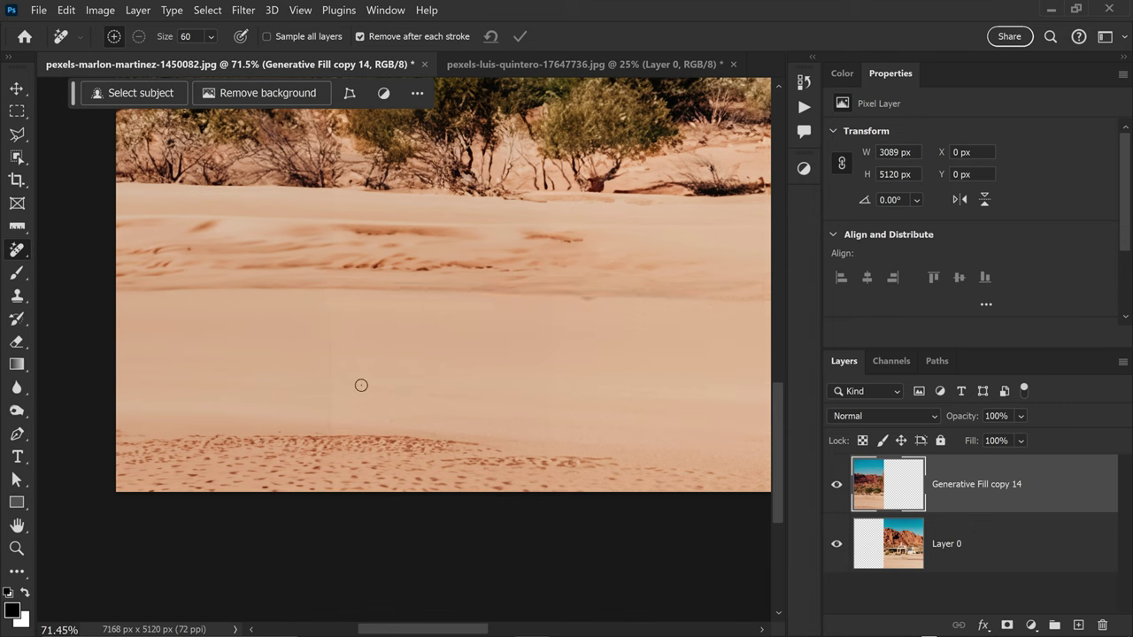